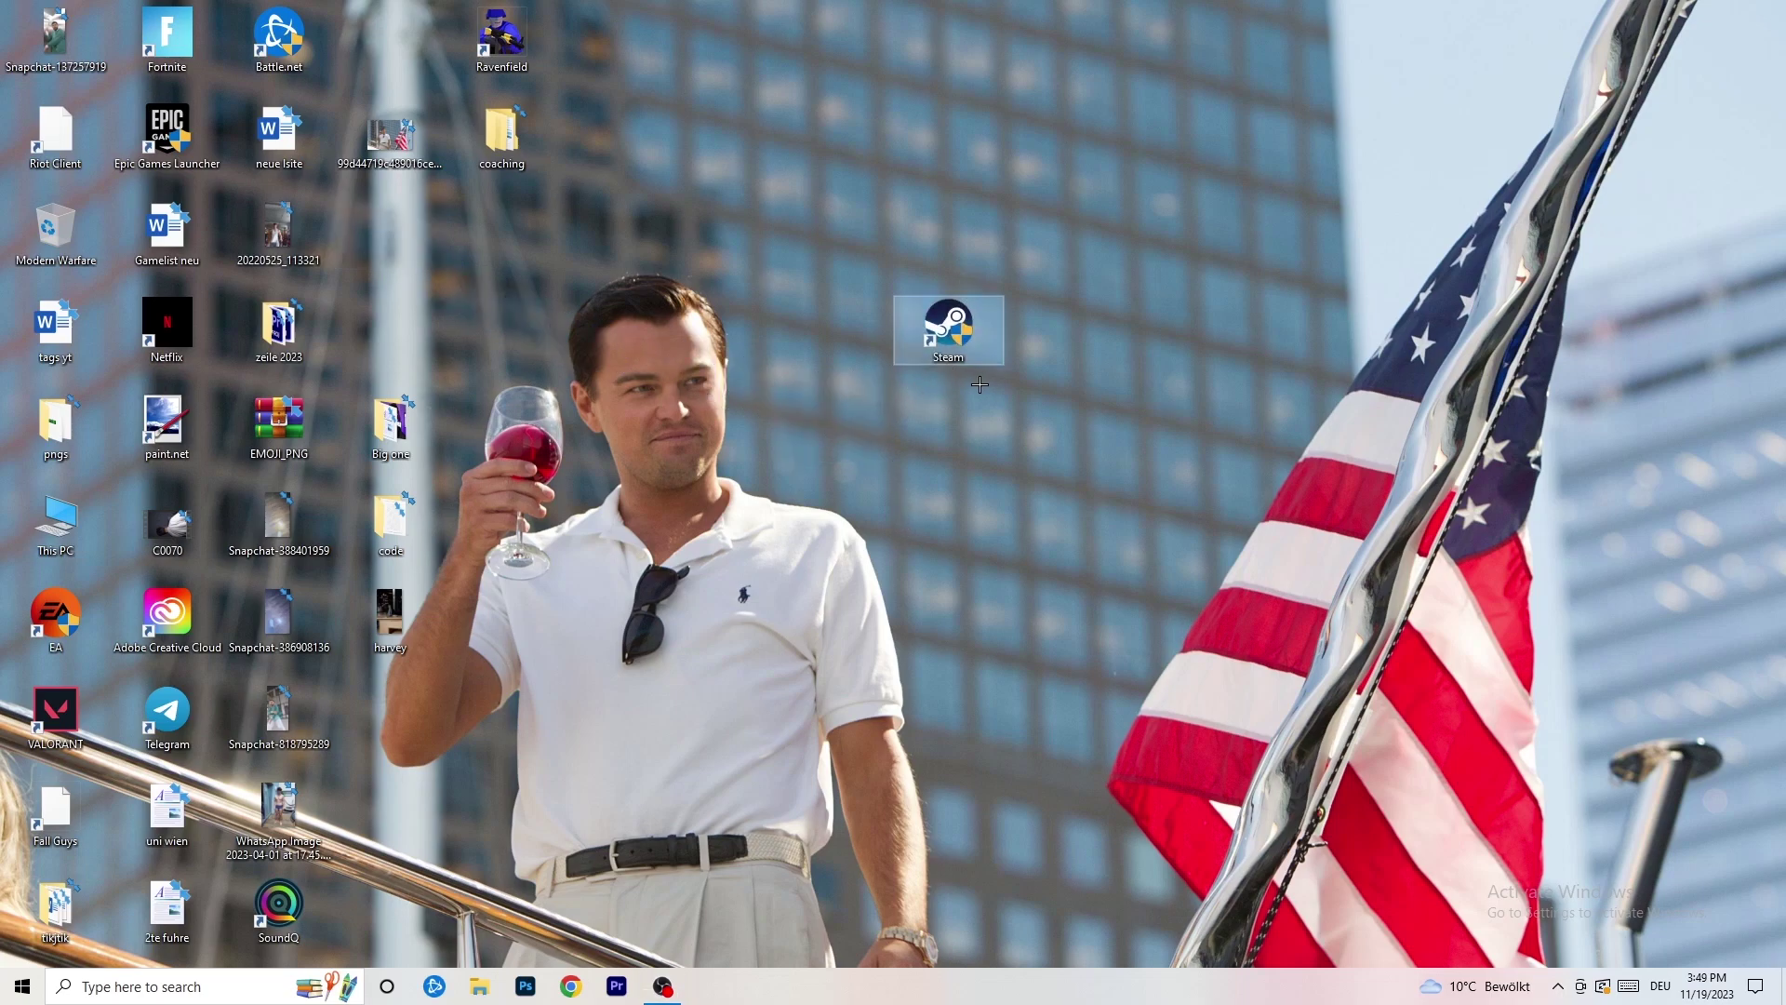
# Review the compatibility mode and run-as-administrator settings in the Steam shortcut's properties and accept them.
pyautogui.rightClick(960, 330)
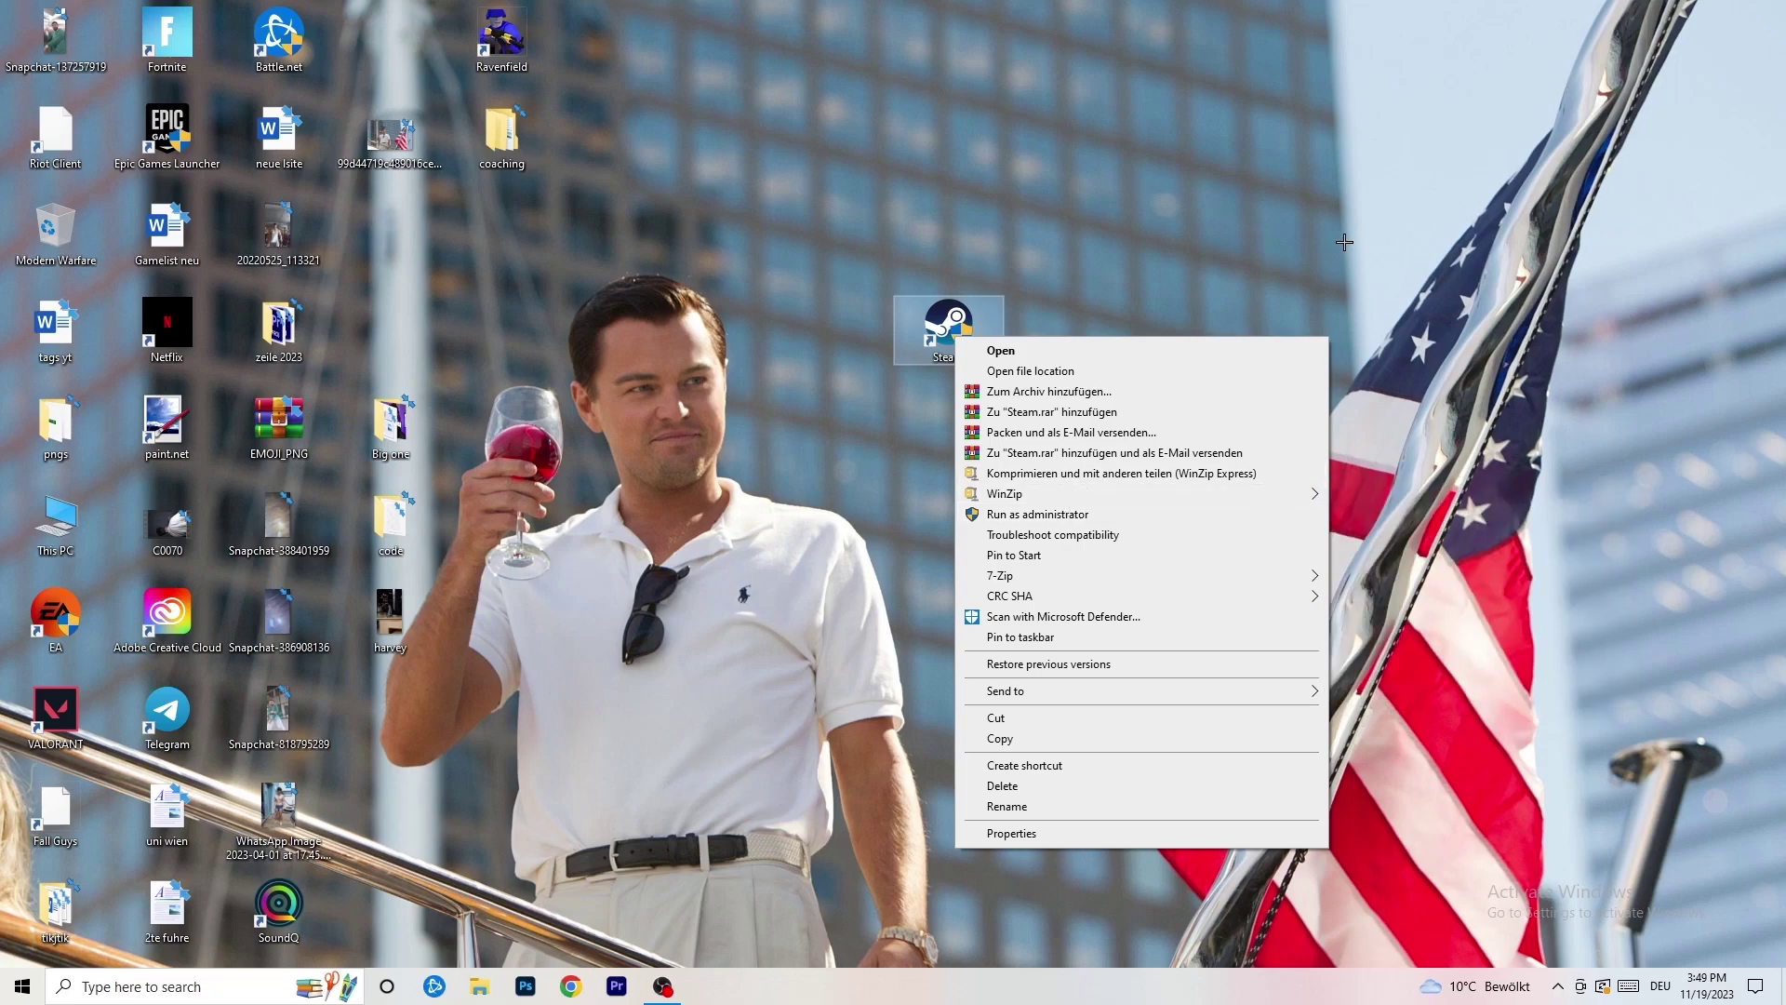
pyautogui.click(1014, 833)
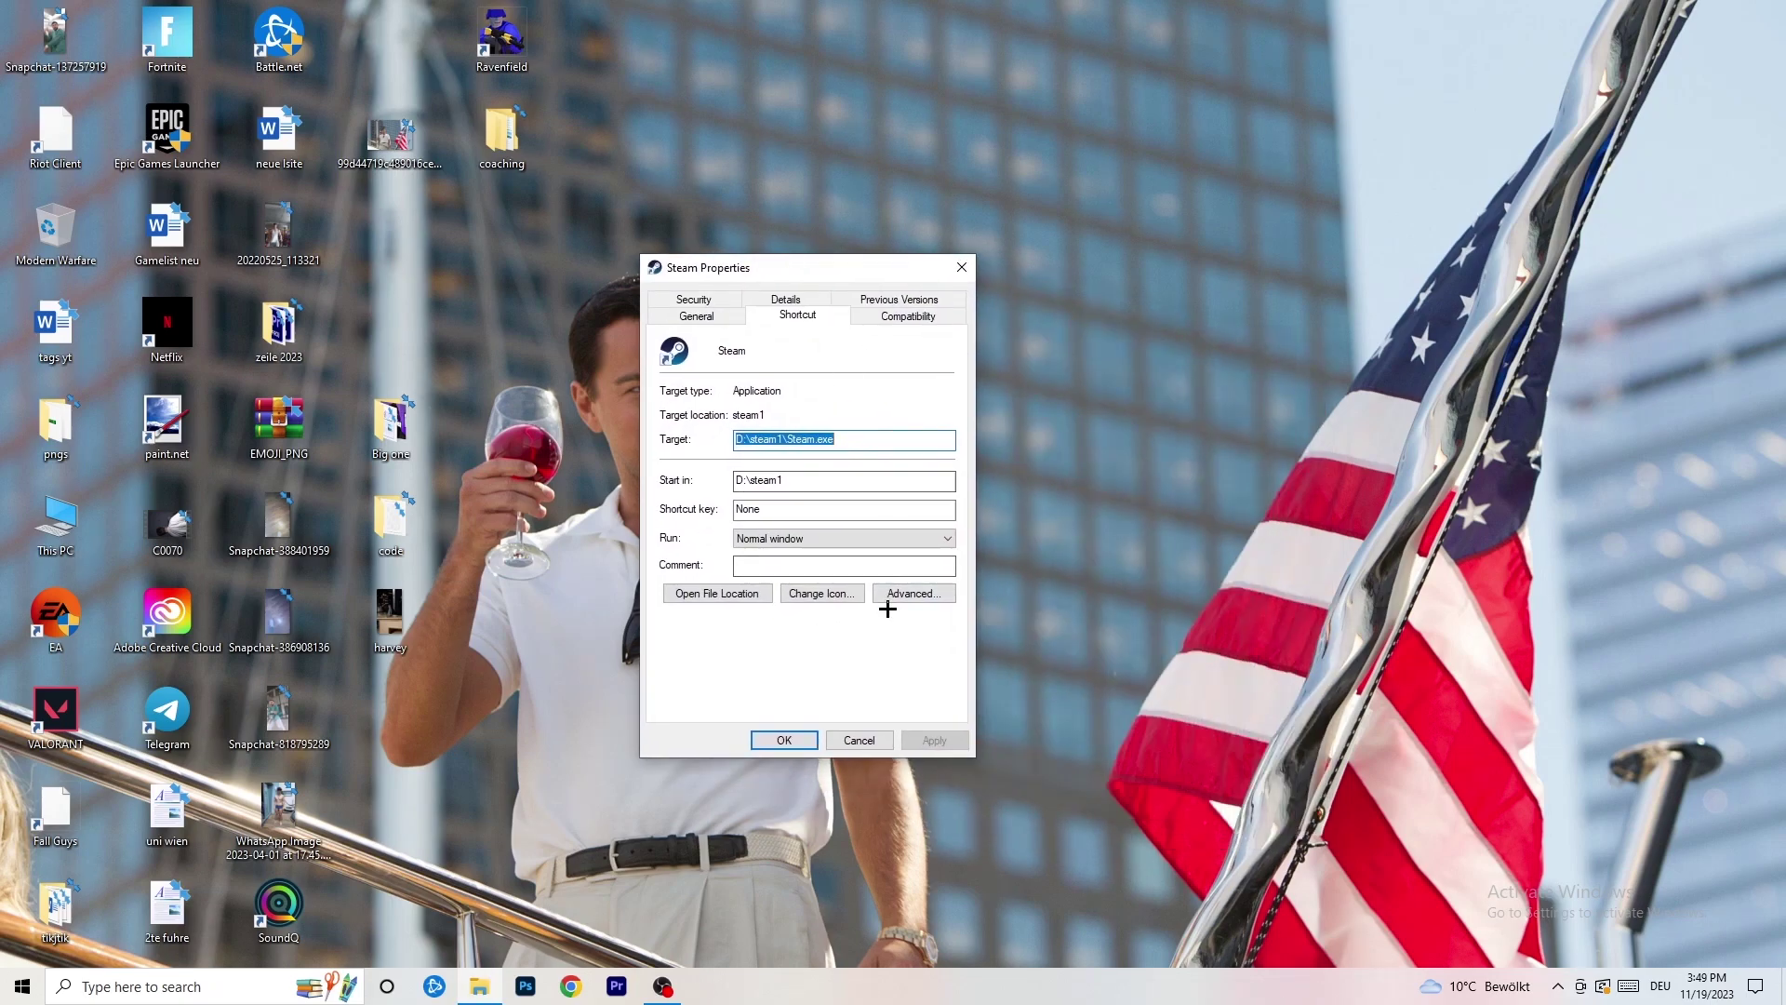
pyautogui.click(915, 318)
pyautogui.moveTo(821, 274); pyautogui.dragTo(1031, 196)
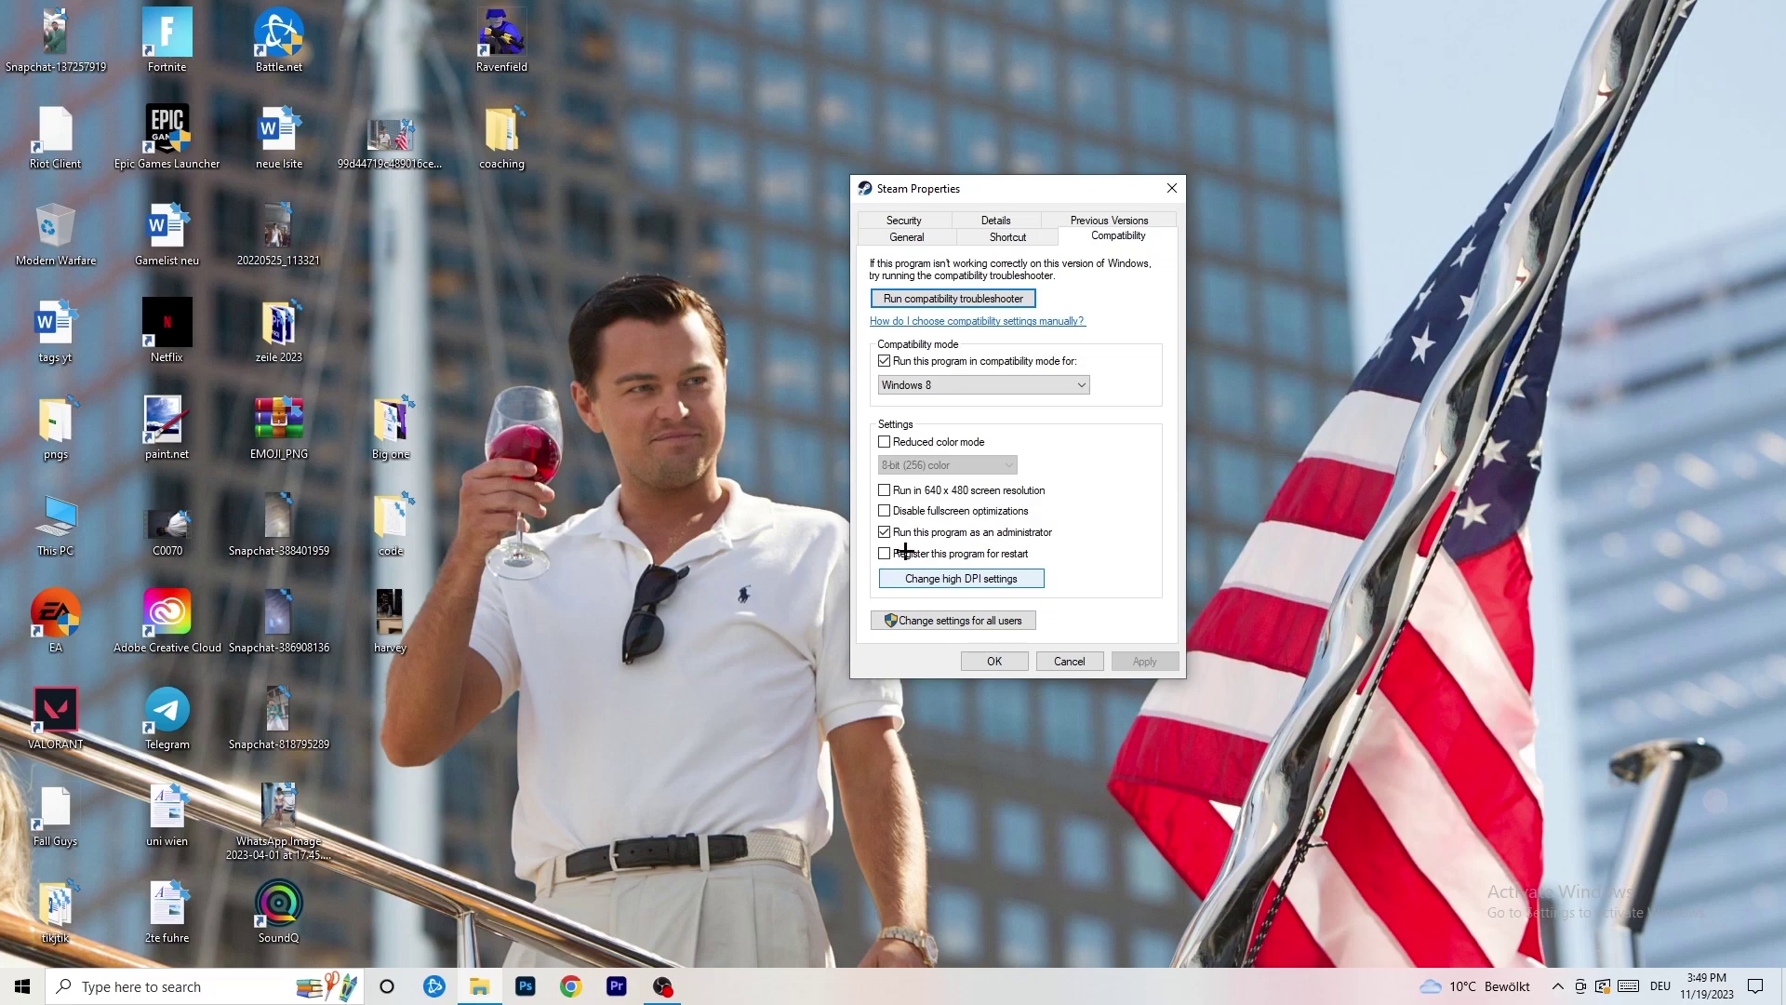
pyautogui.click(983, 384)
pyautogui.click(1164, 366)
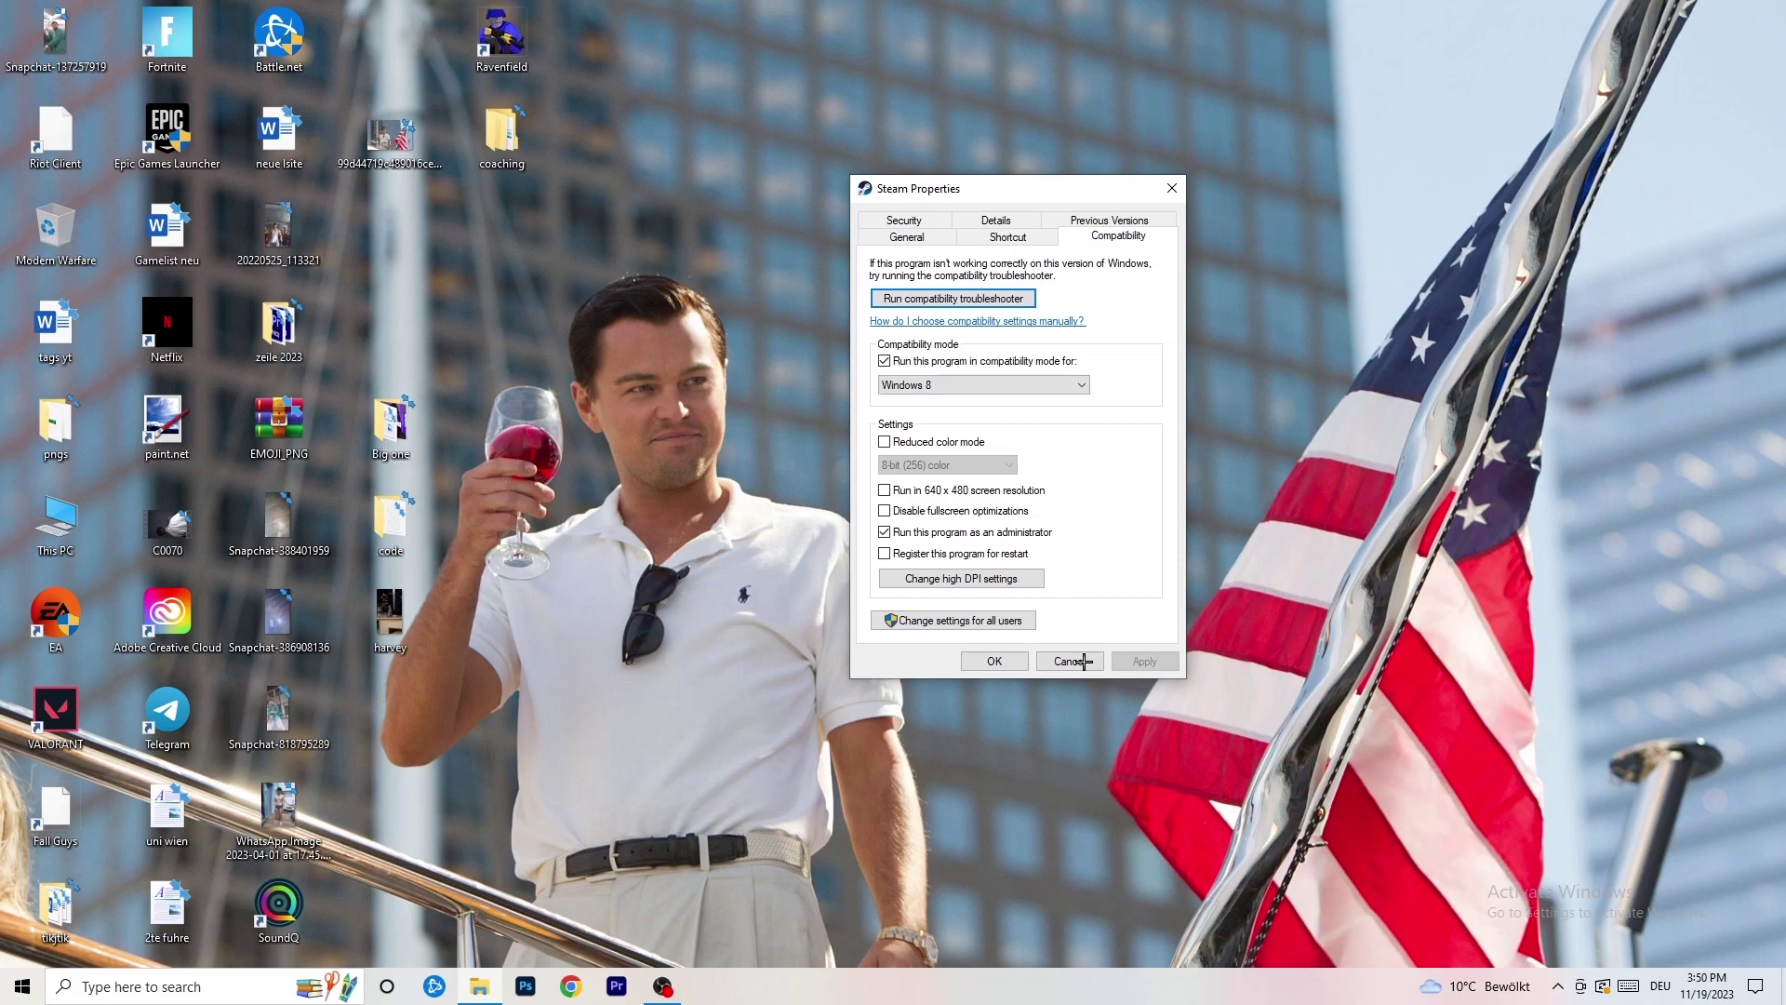
pyautogui.click(1005, 661)
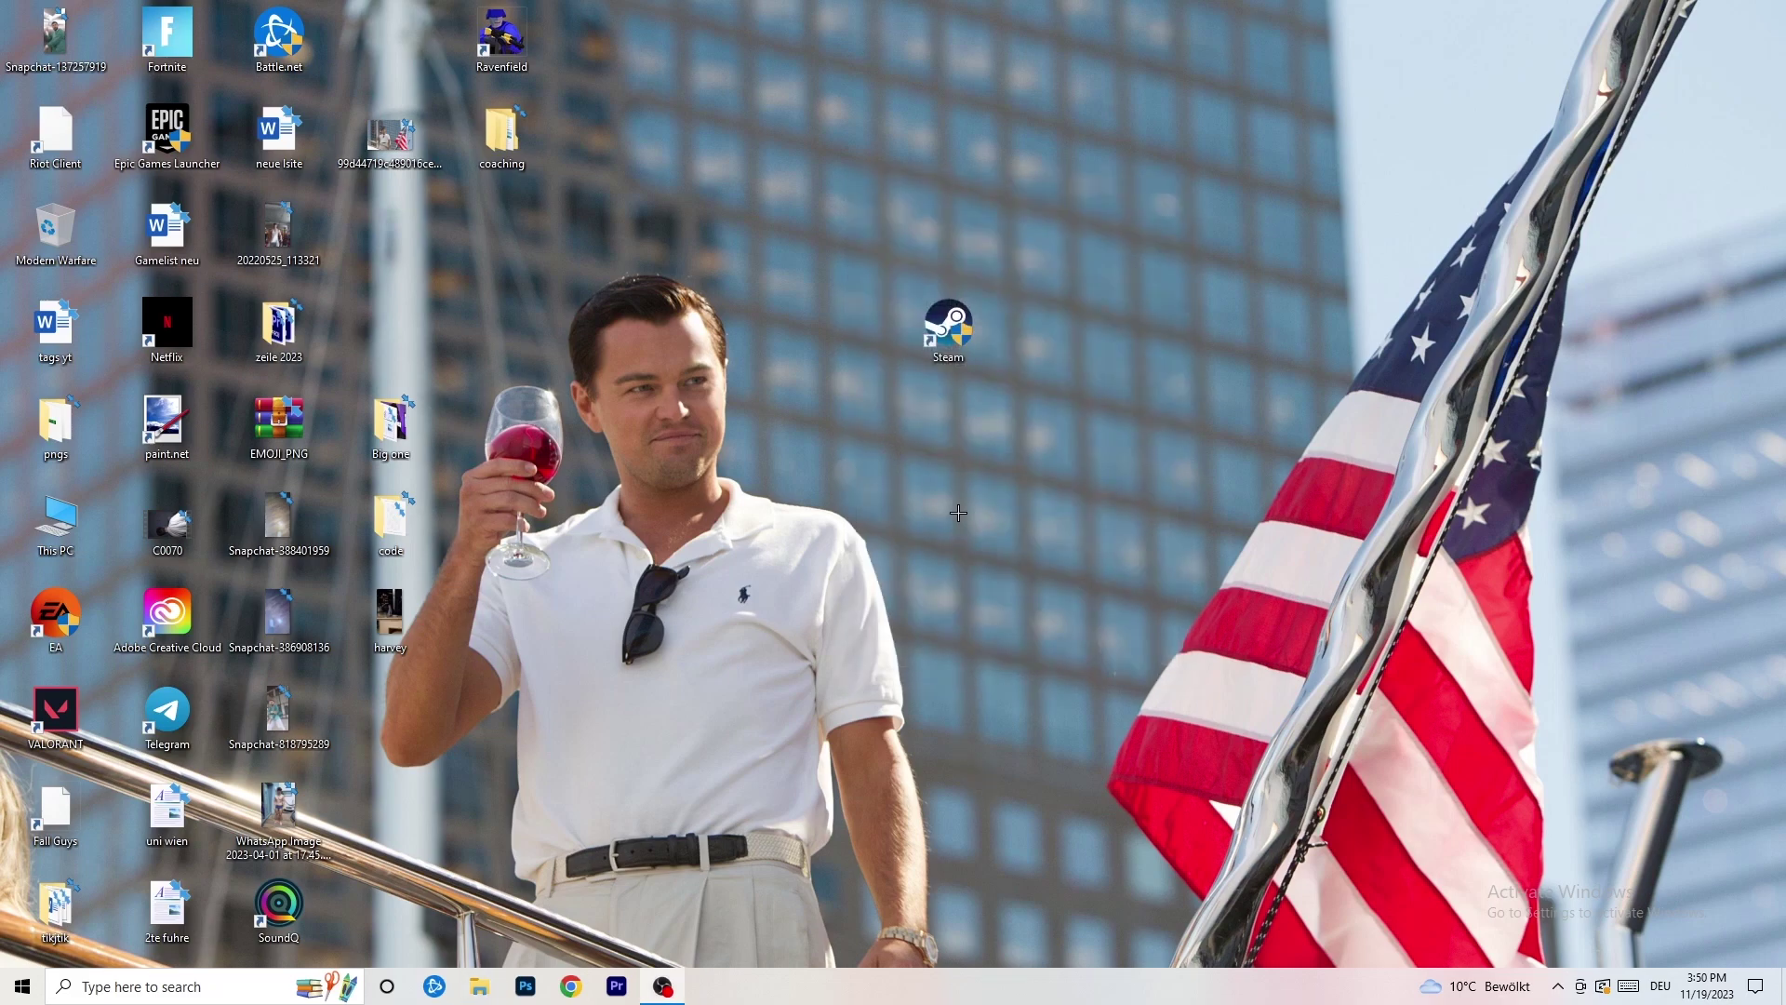
# Move the Steam shortcut onto the man's face in the wallpaper and check its compatibility properties again.
pyautogui.moveTo(949, 327); pyautogui.dragTo(845, 335)
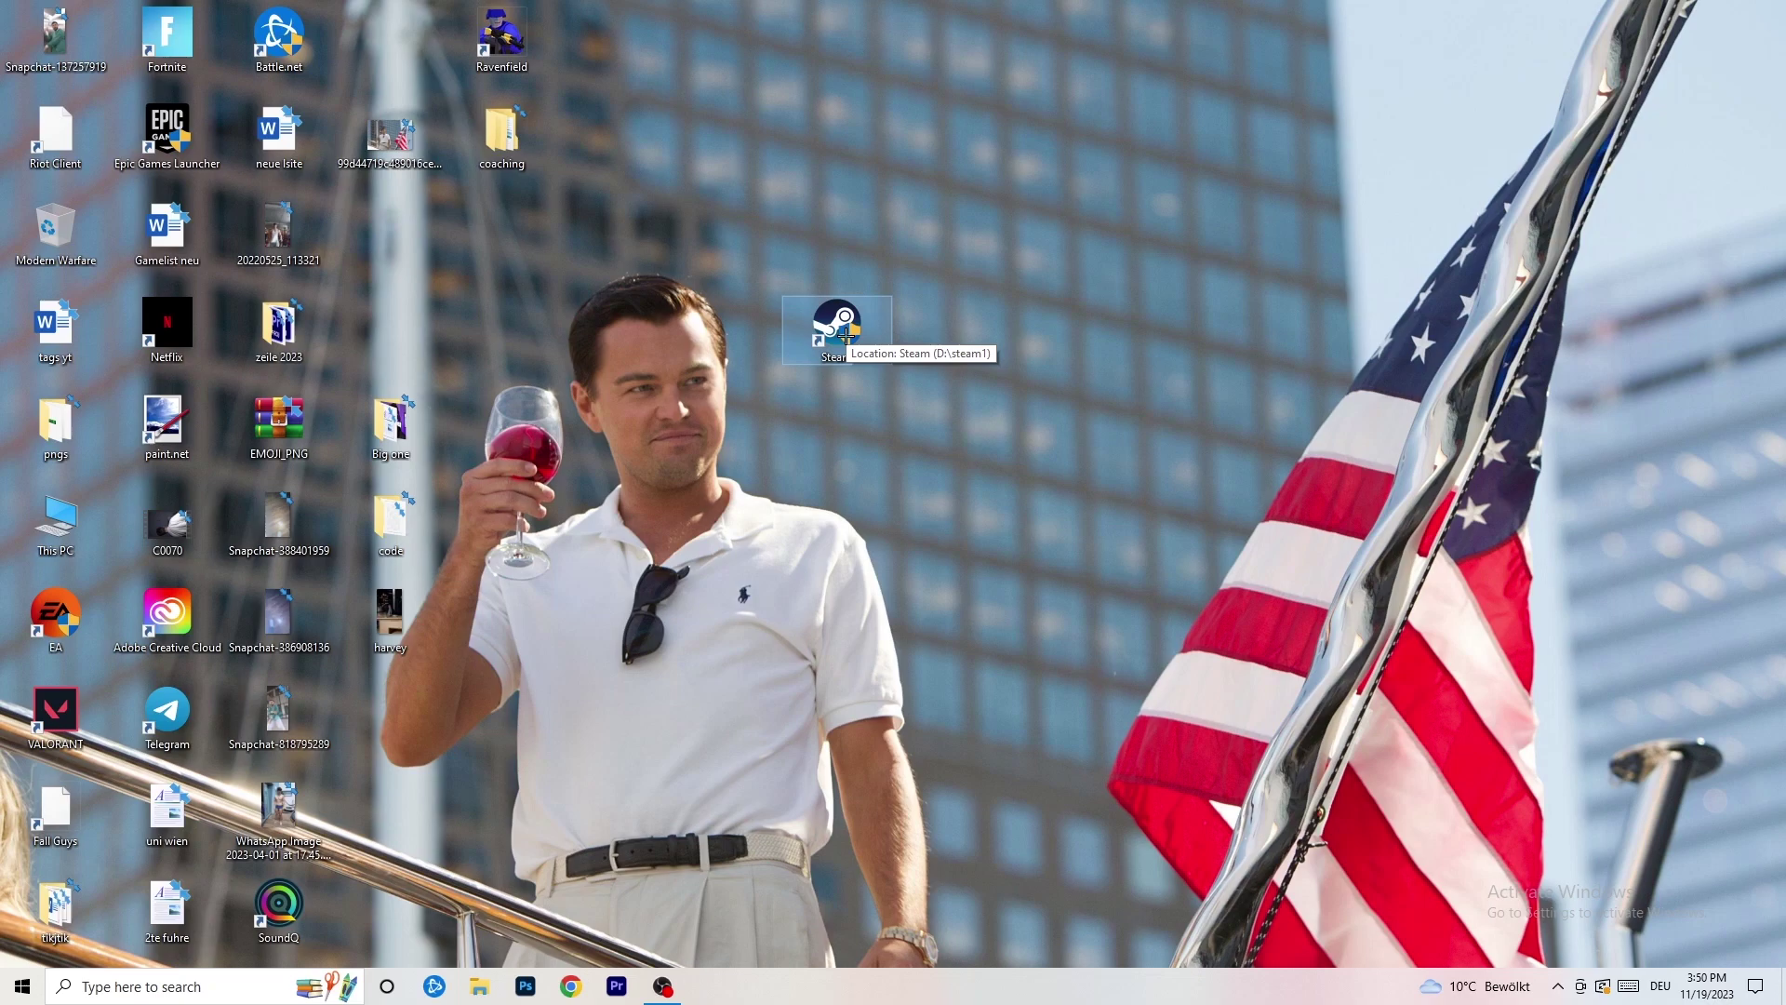
pyautogui.moveTo(845, 334); pyautogui.dragTo(623, 335)
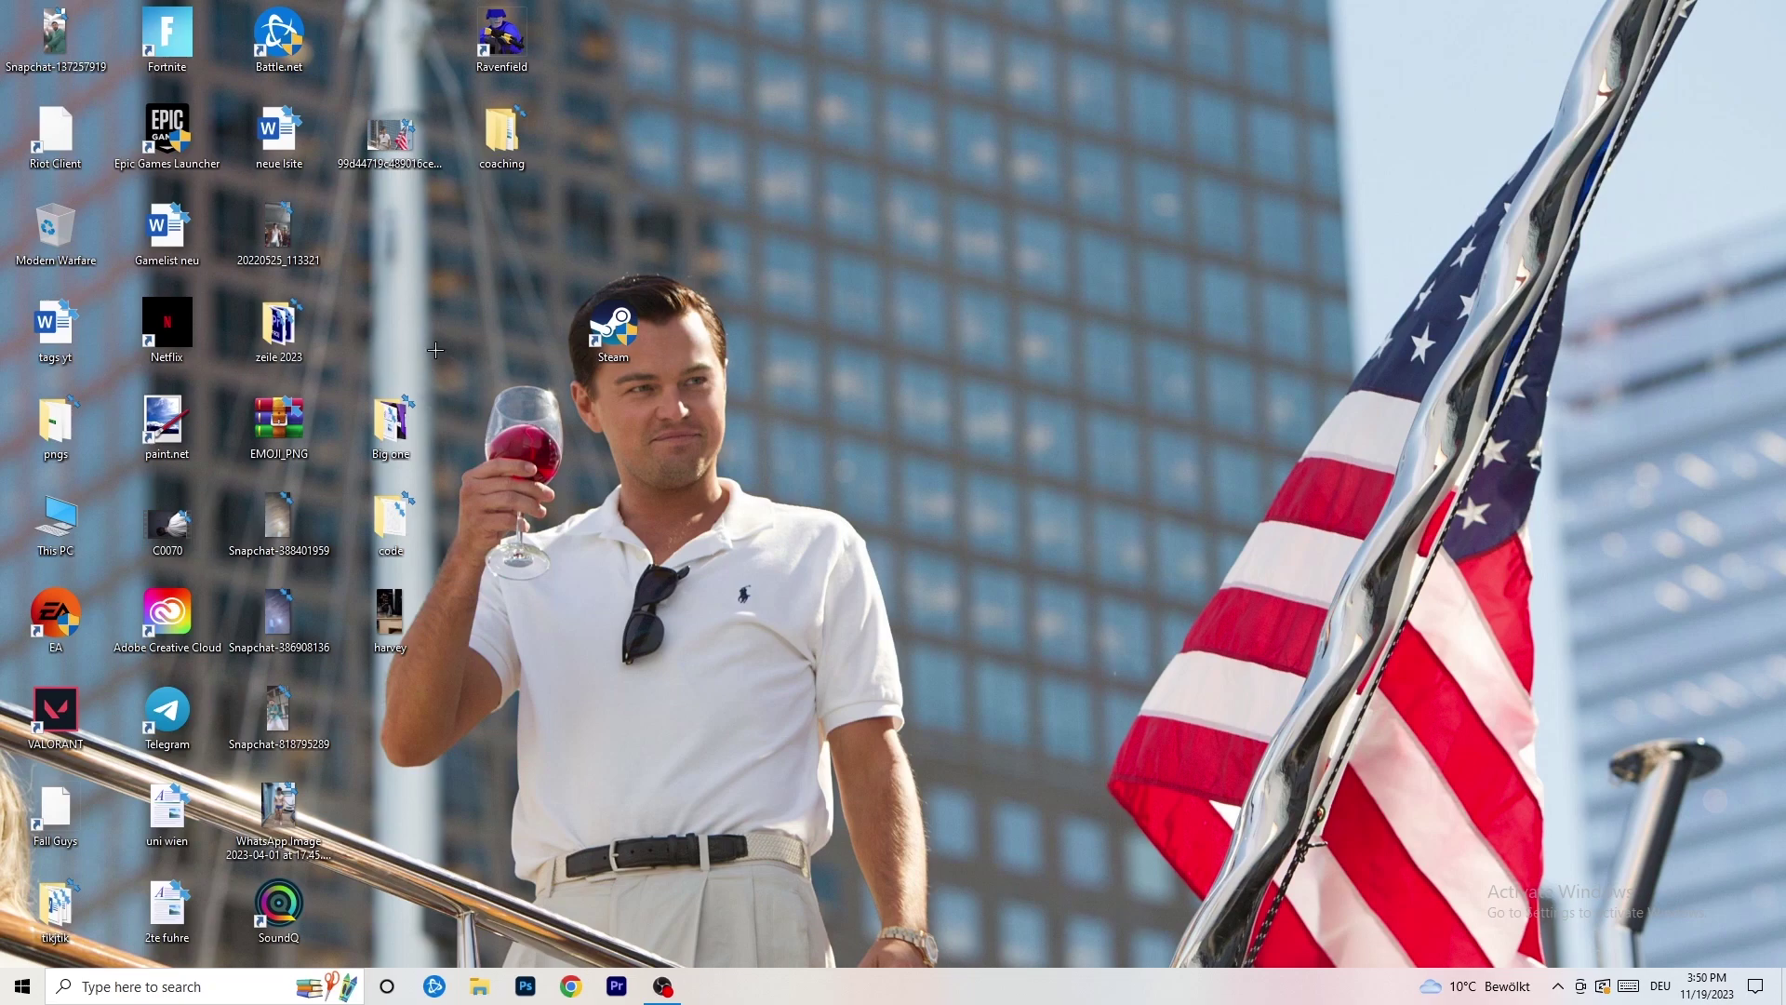
pyautogui.rightClick(615, 345)
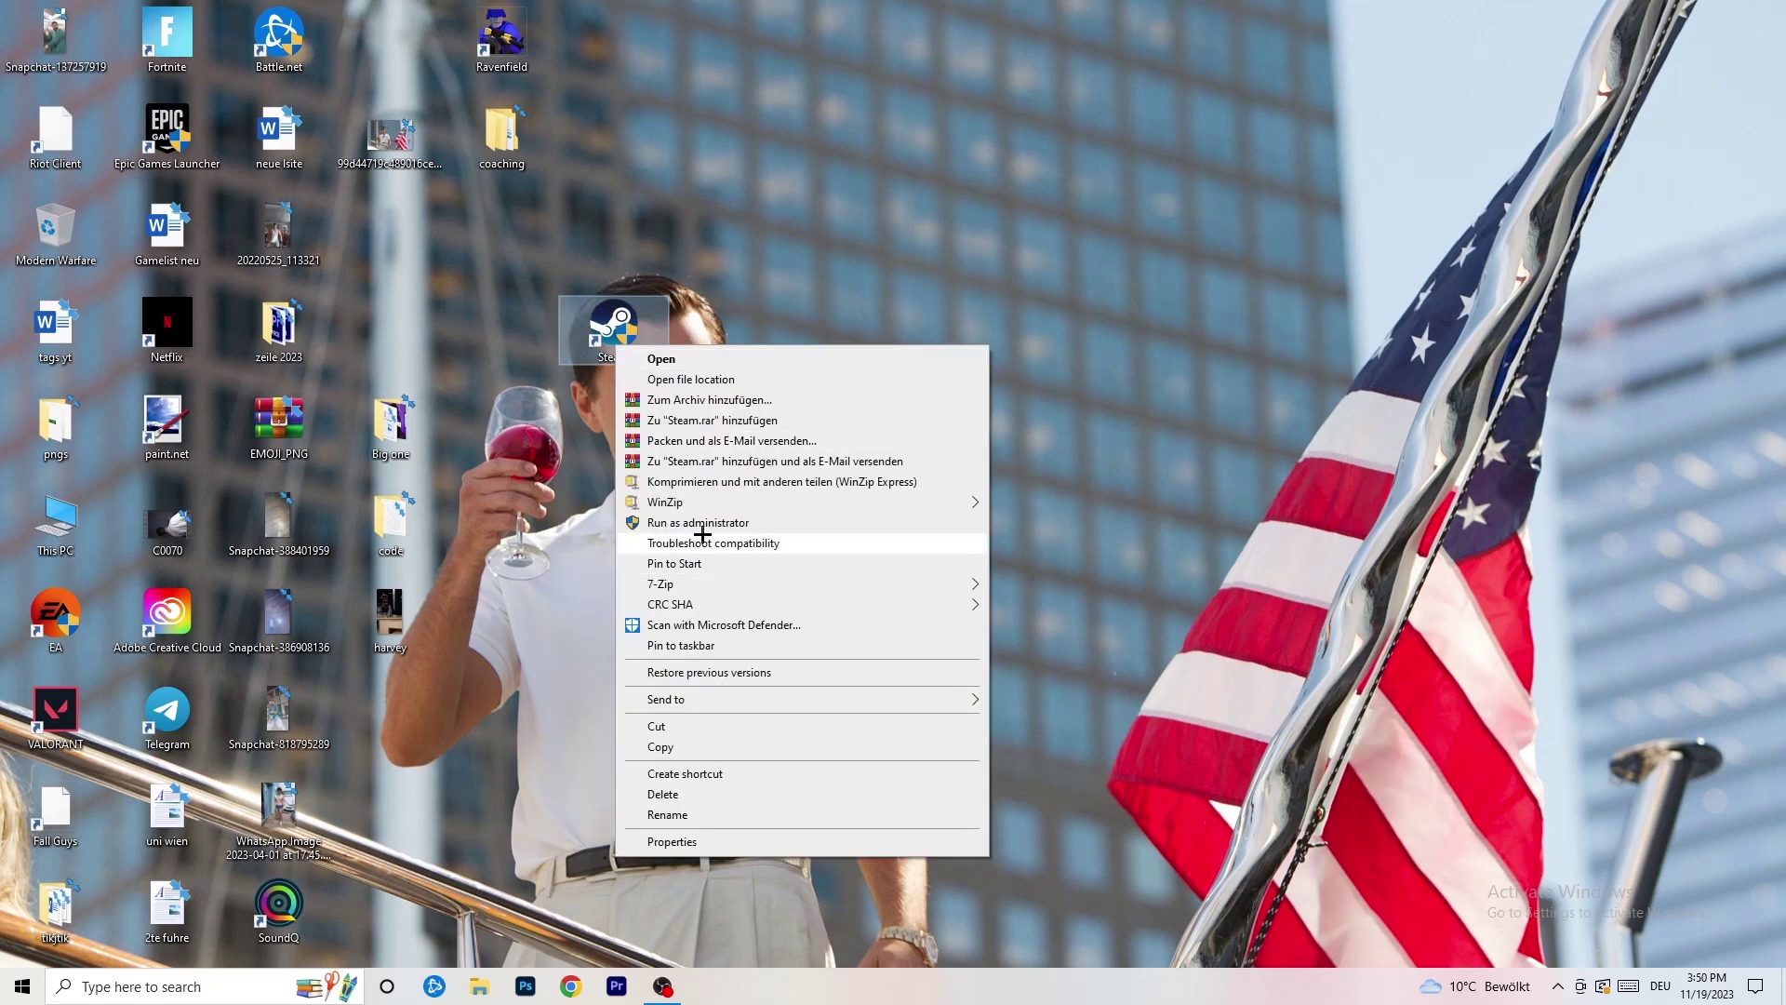
pyautogui.click(662, 841)
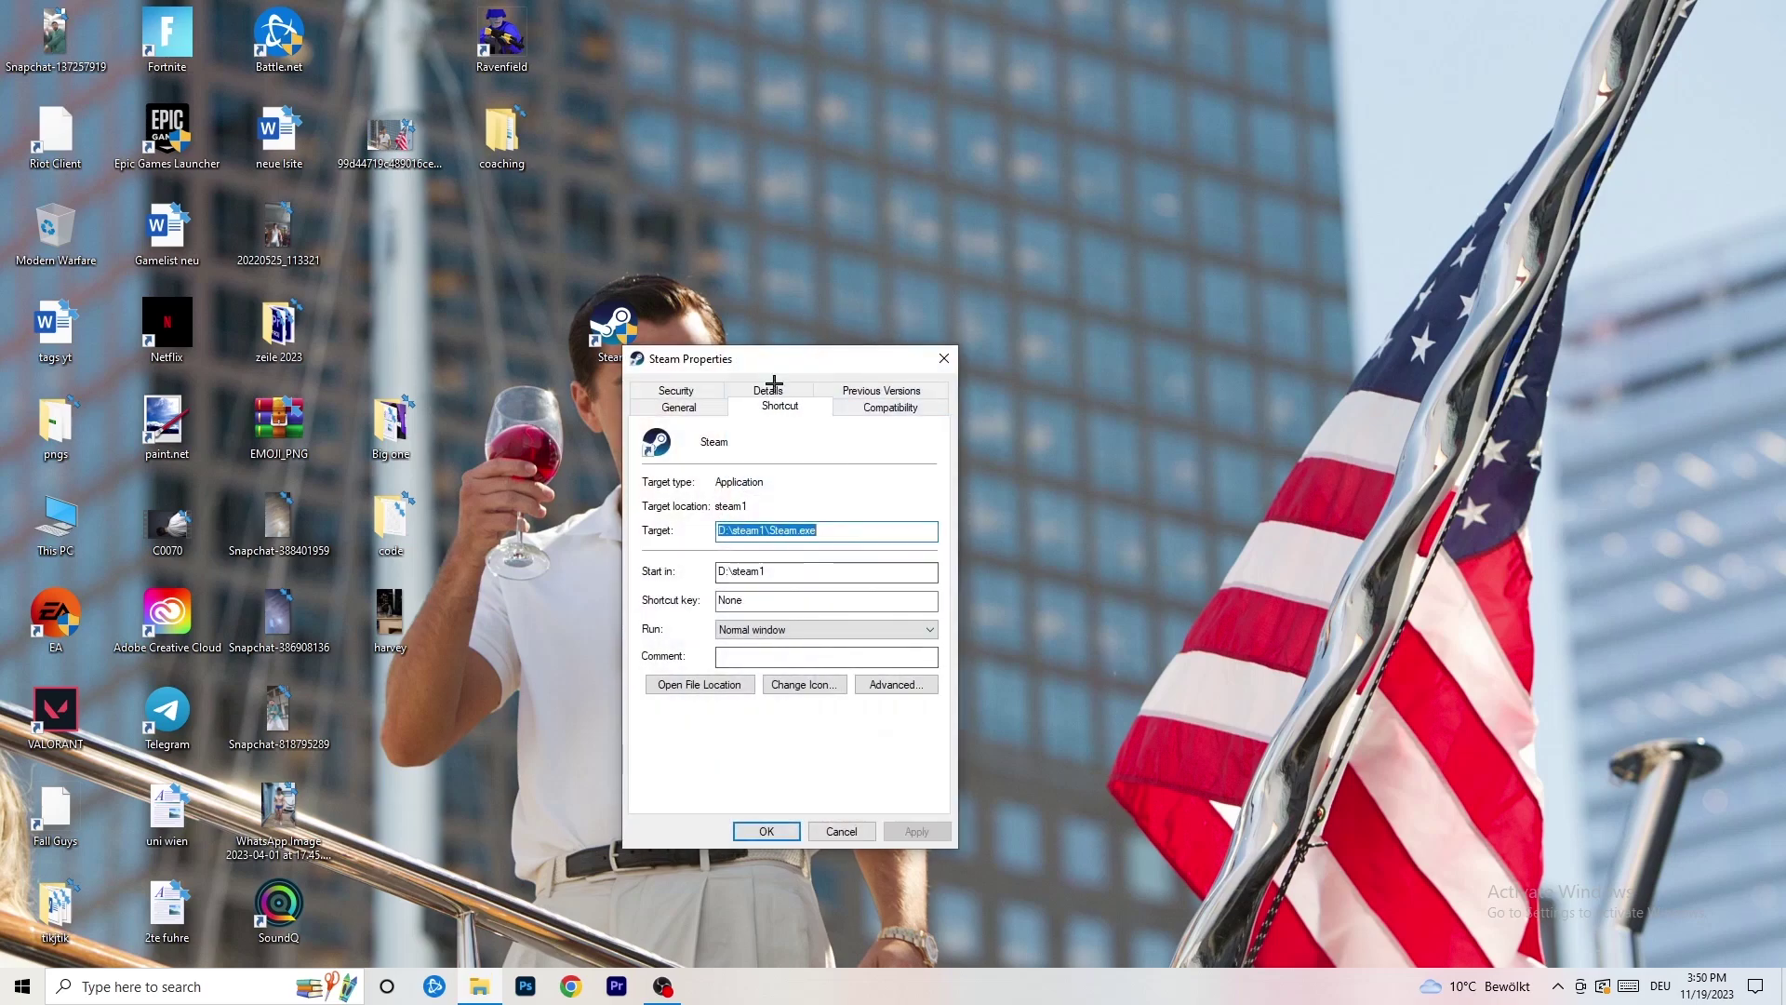
pyautogui.click(869, 408)
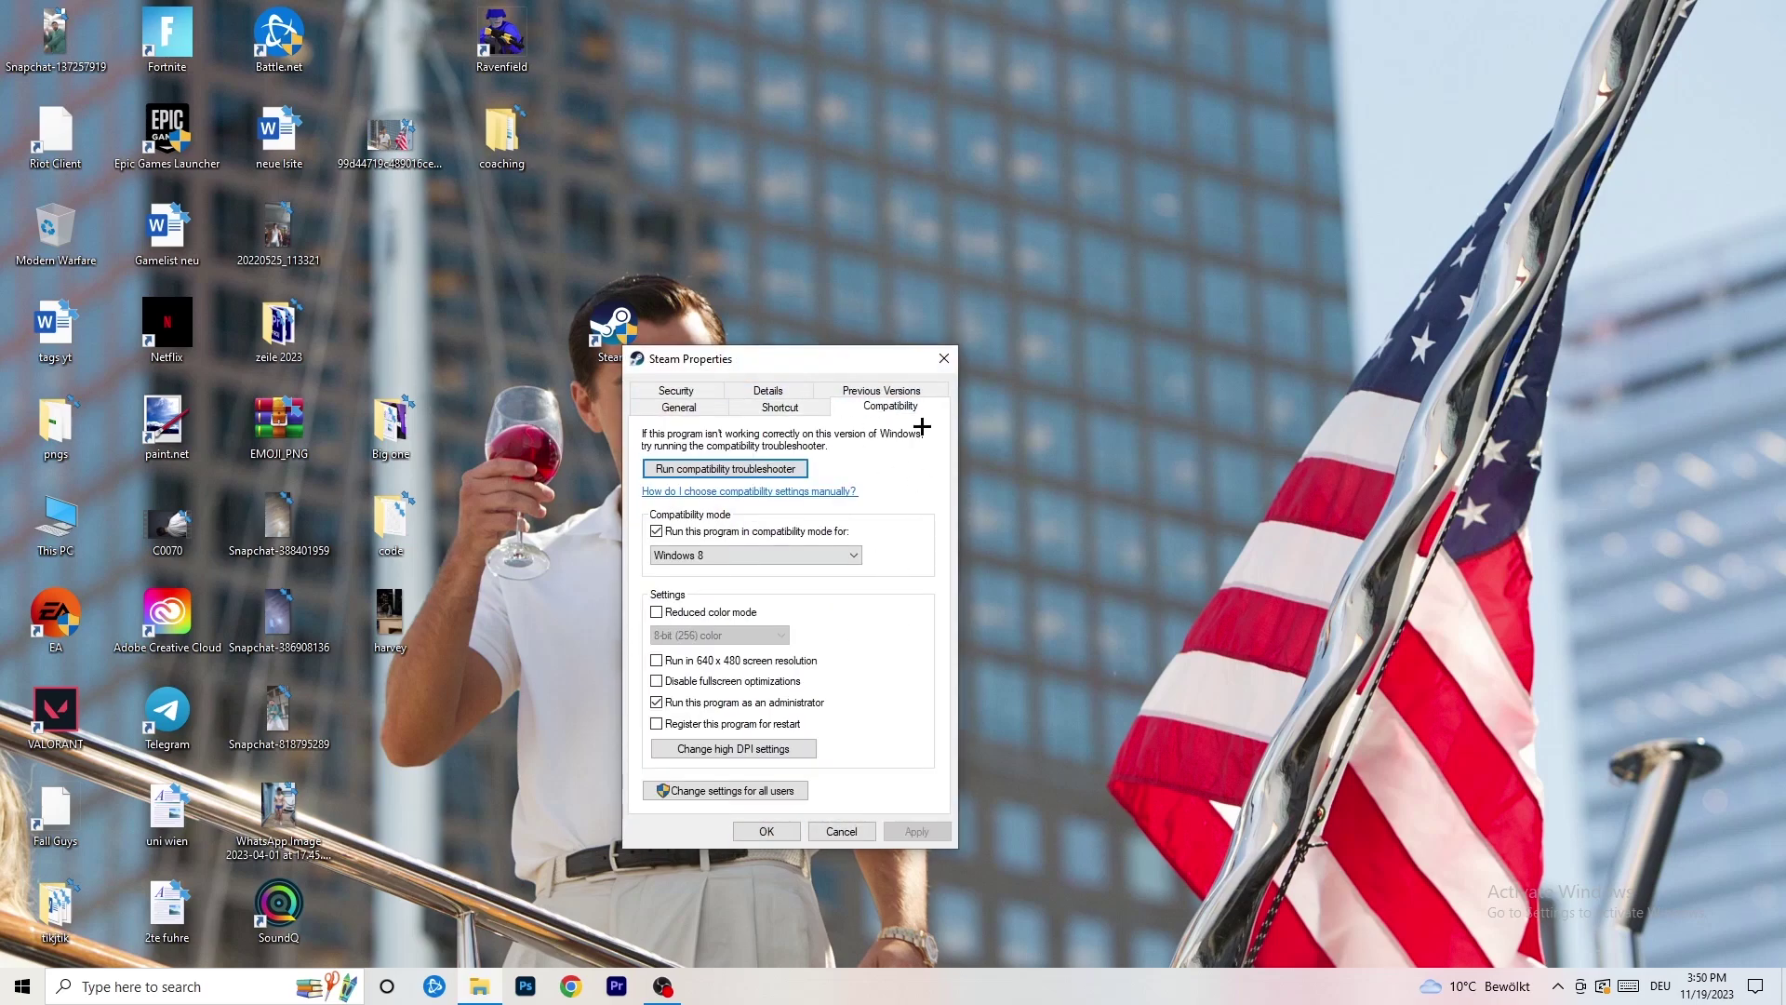
pyautogui.click(944, 359)
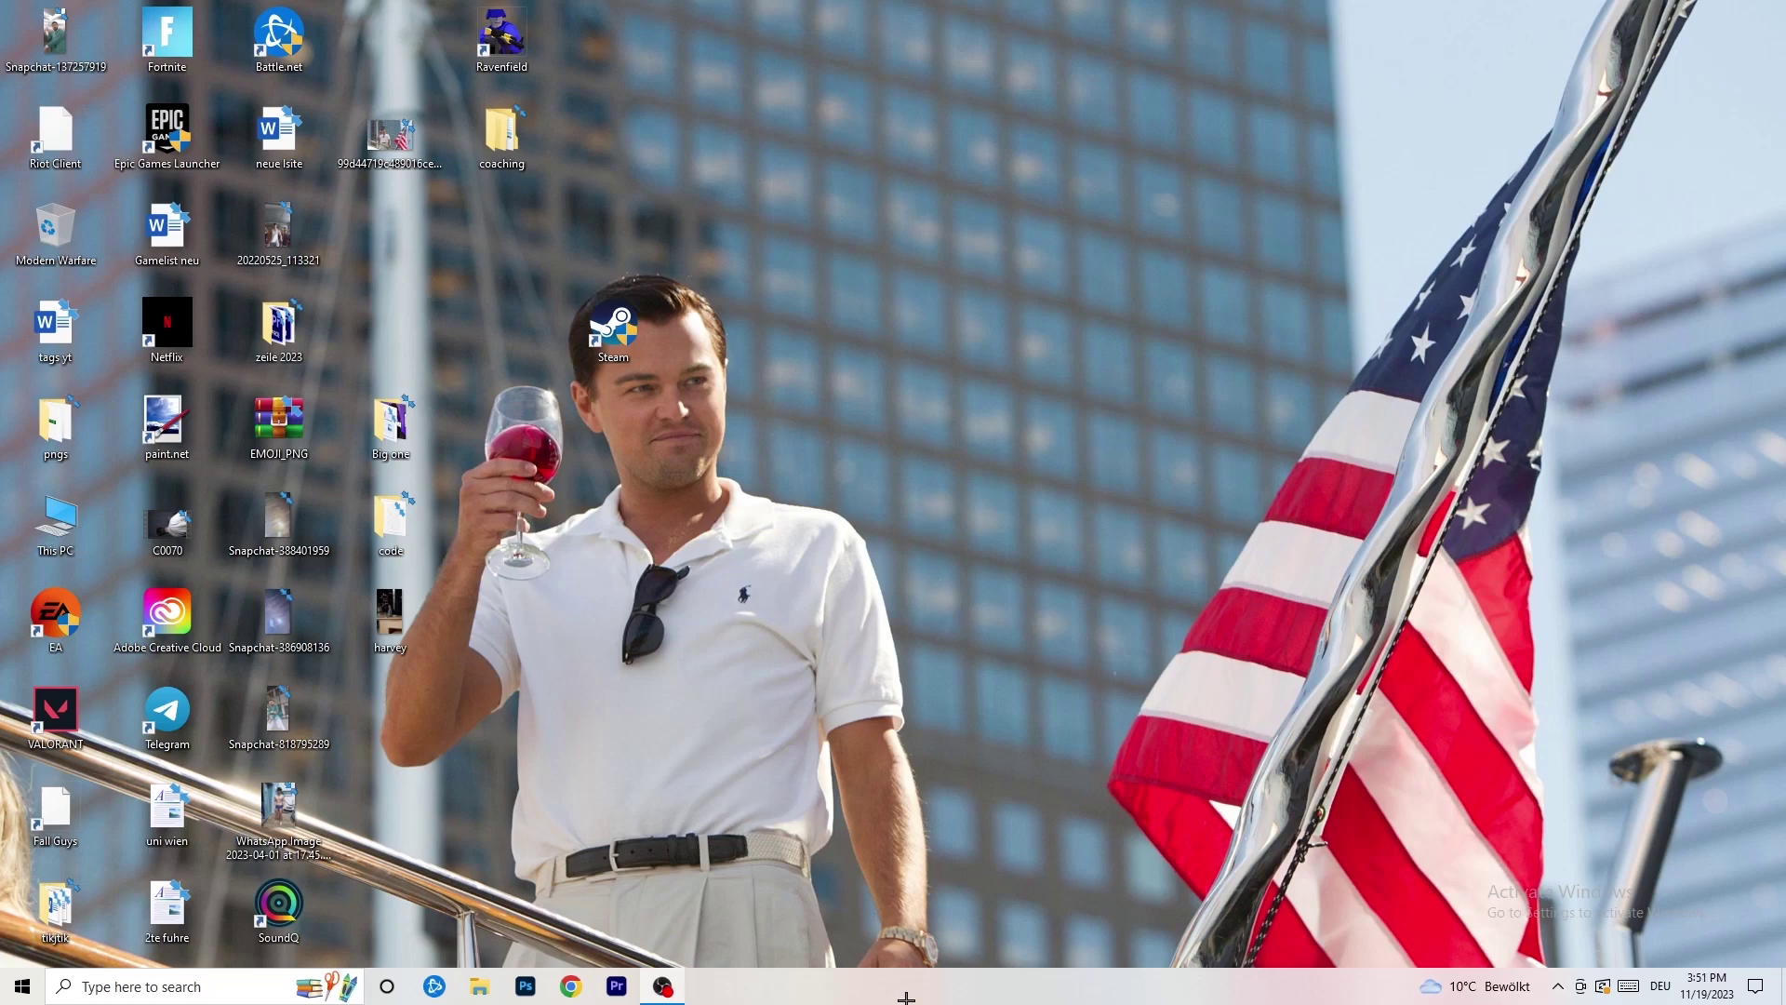
# Open Task Manager and maximize its window.
pyautogui.moveTo(967, 967); pyautogui.dragTo(1004, 870)
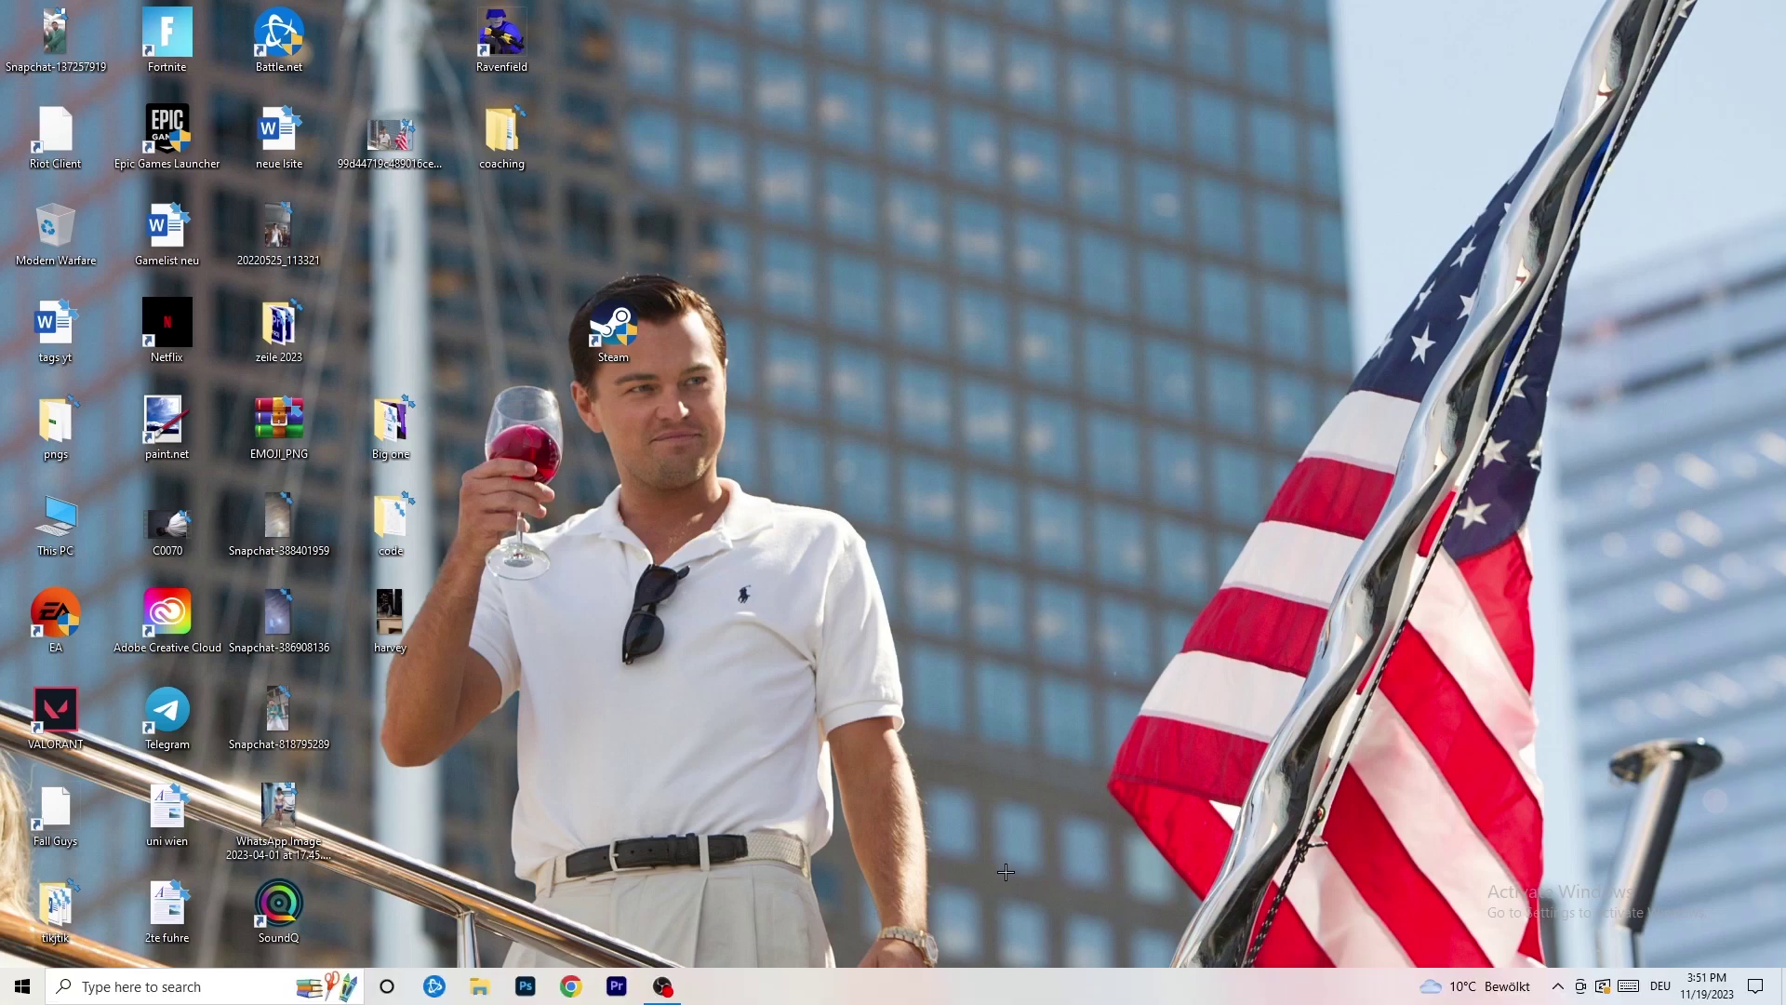
pyautogui.rightClick(908, 991)
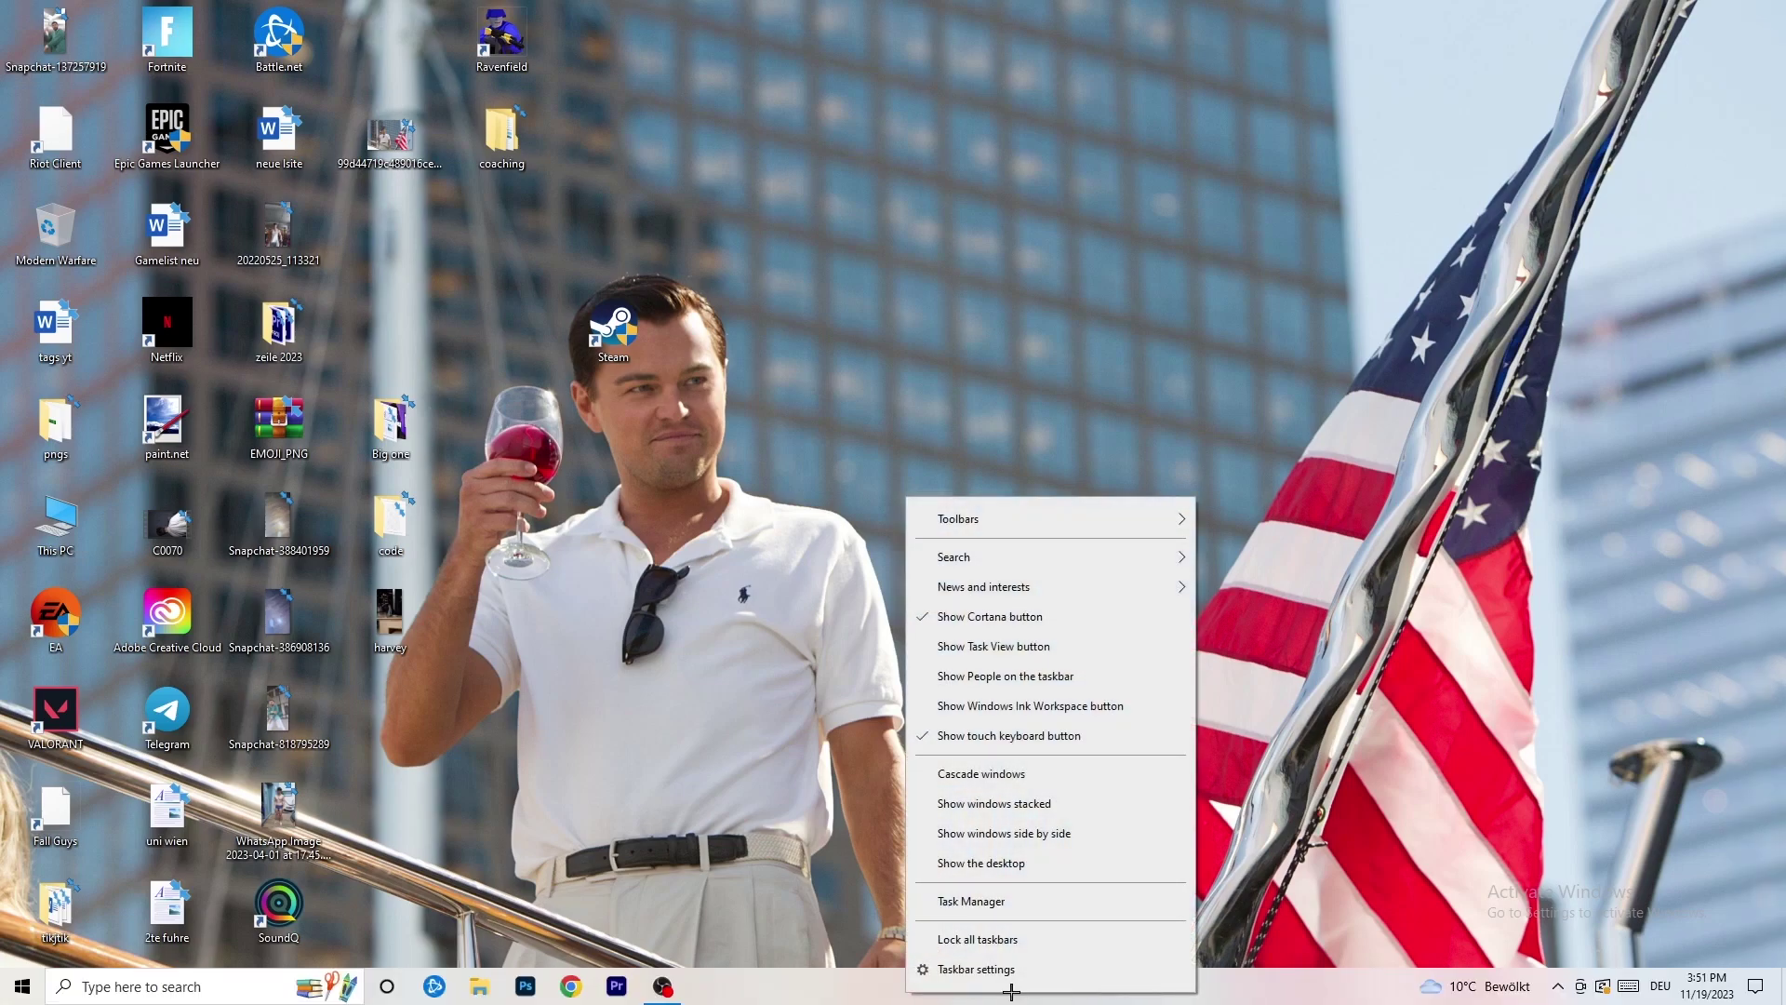
pyautogui.click(995, 902)
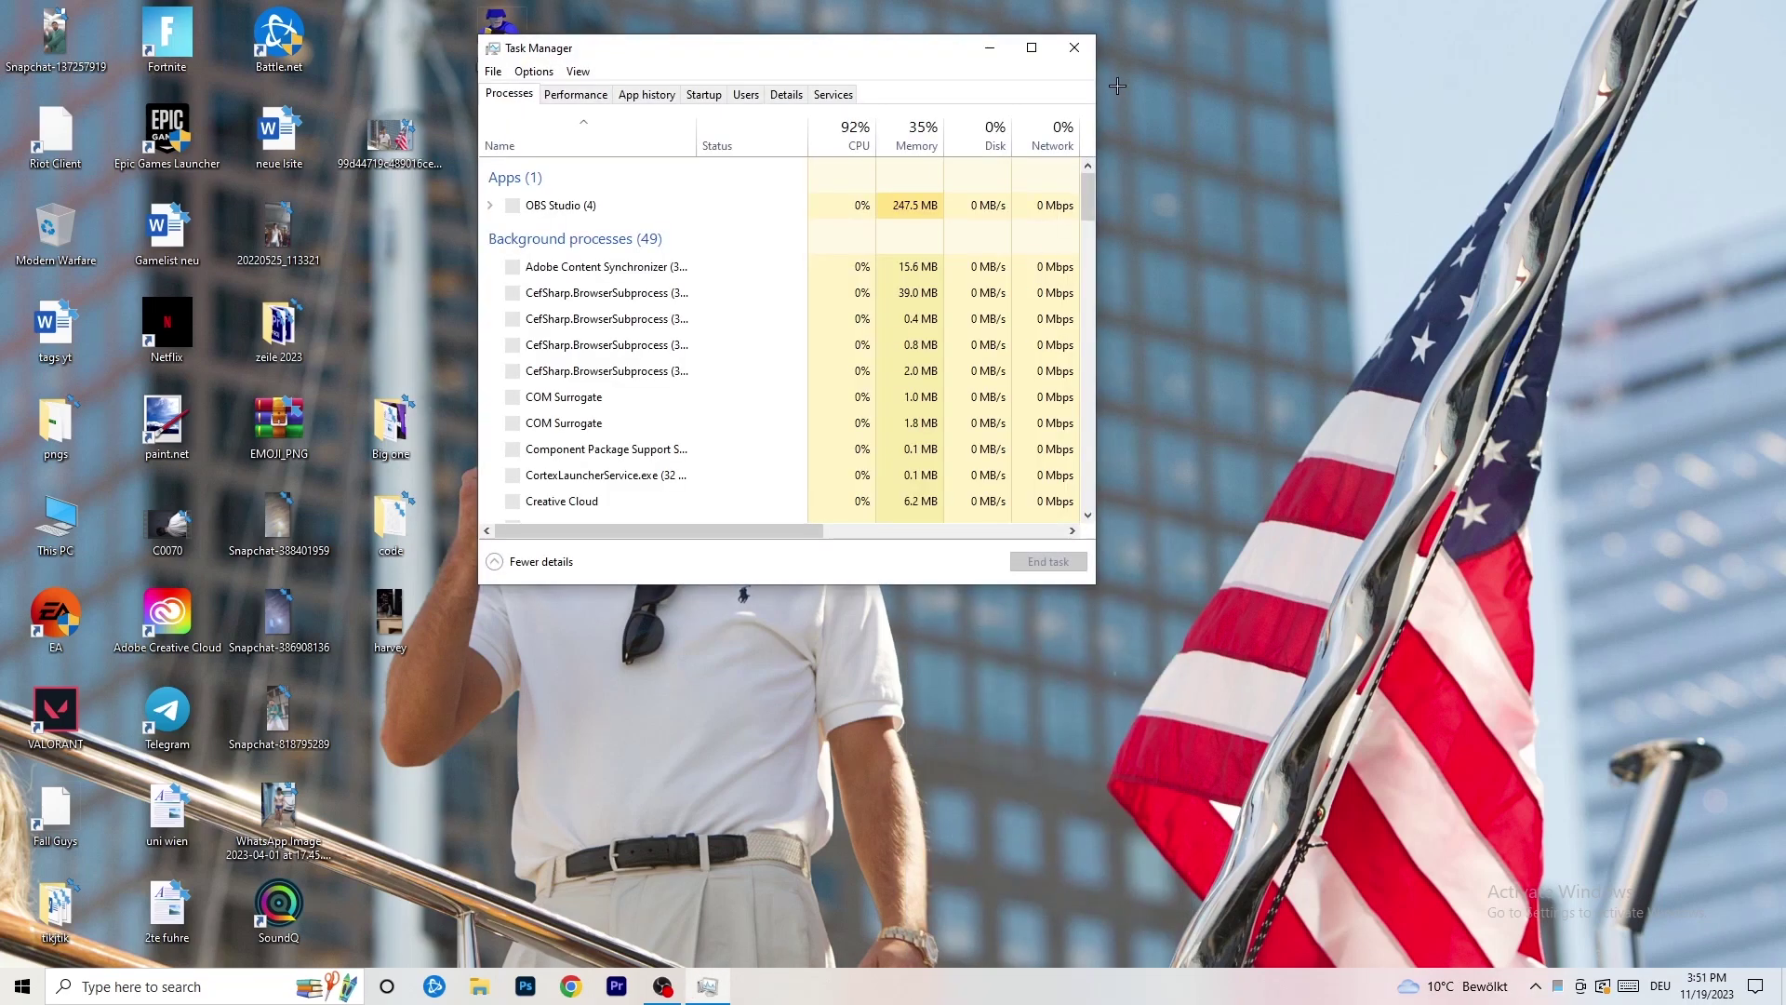
pyautogui.click(1036, 44)
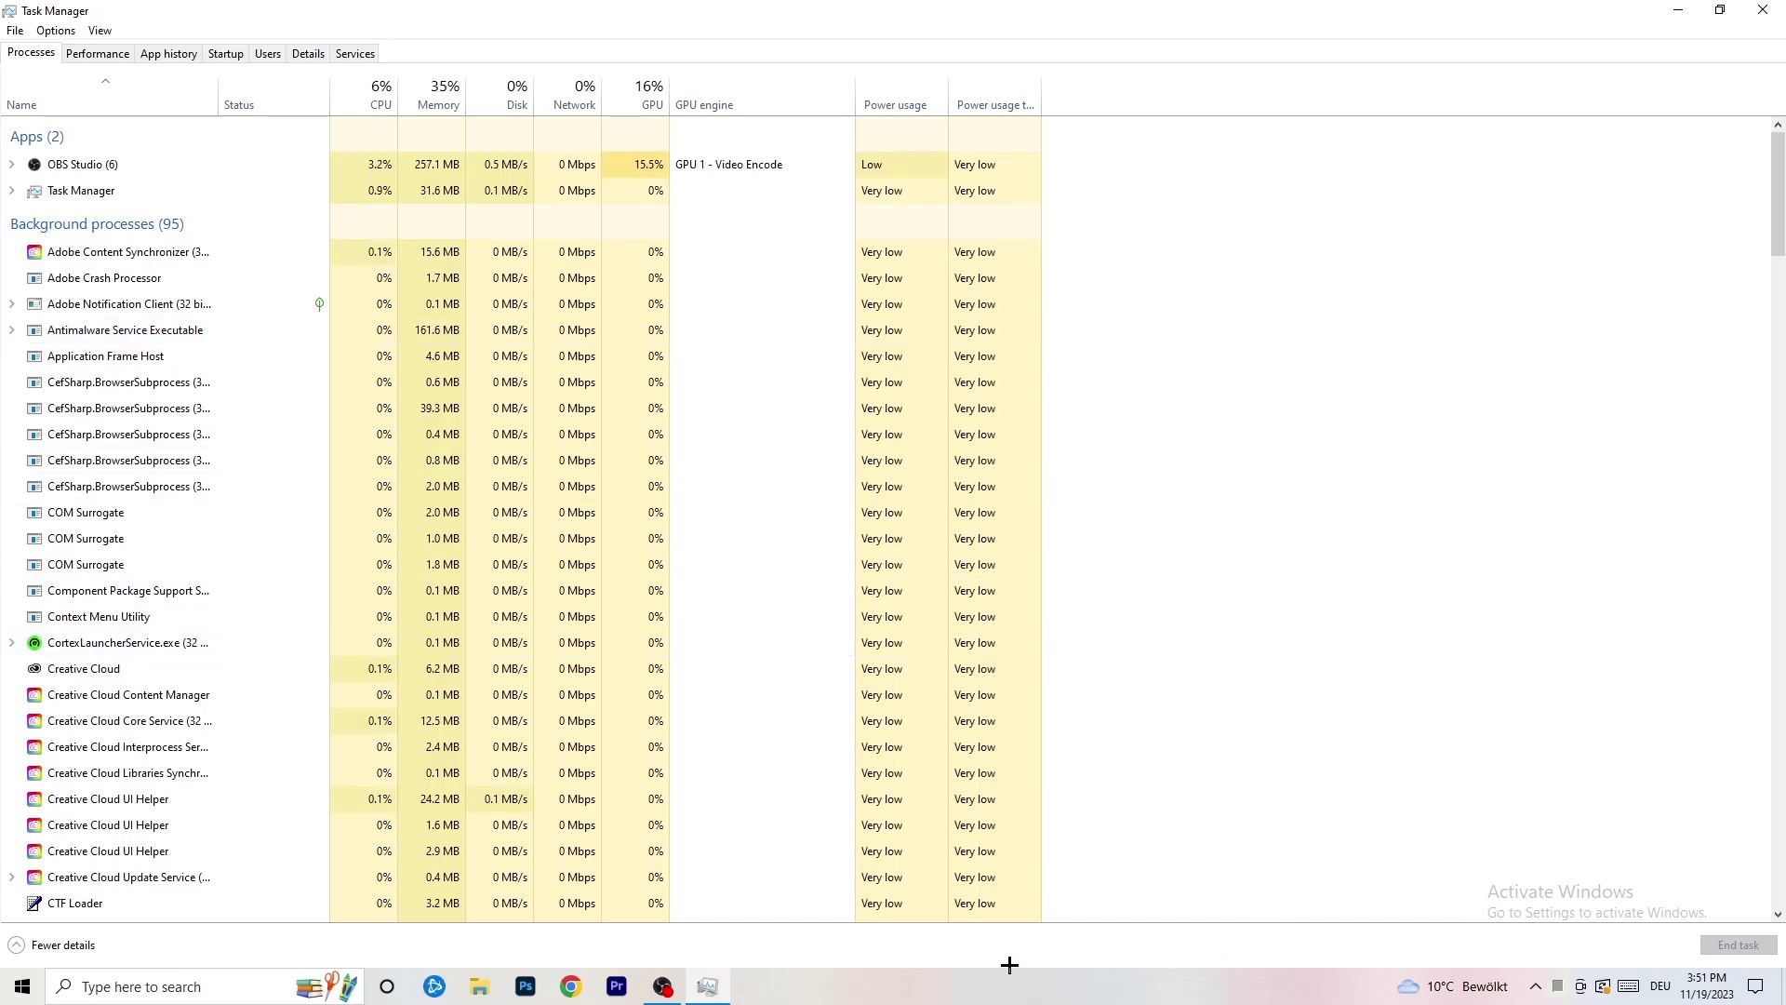
# Show the priority options for a Creative Cloud UI Helper process in the detailed process list.
pyautogui.click(293, 54)
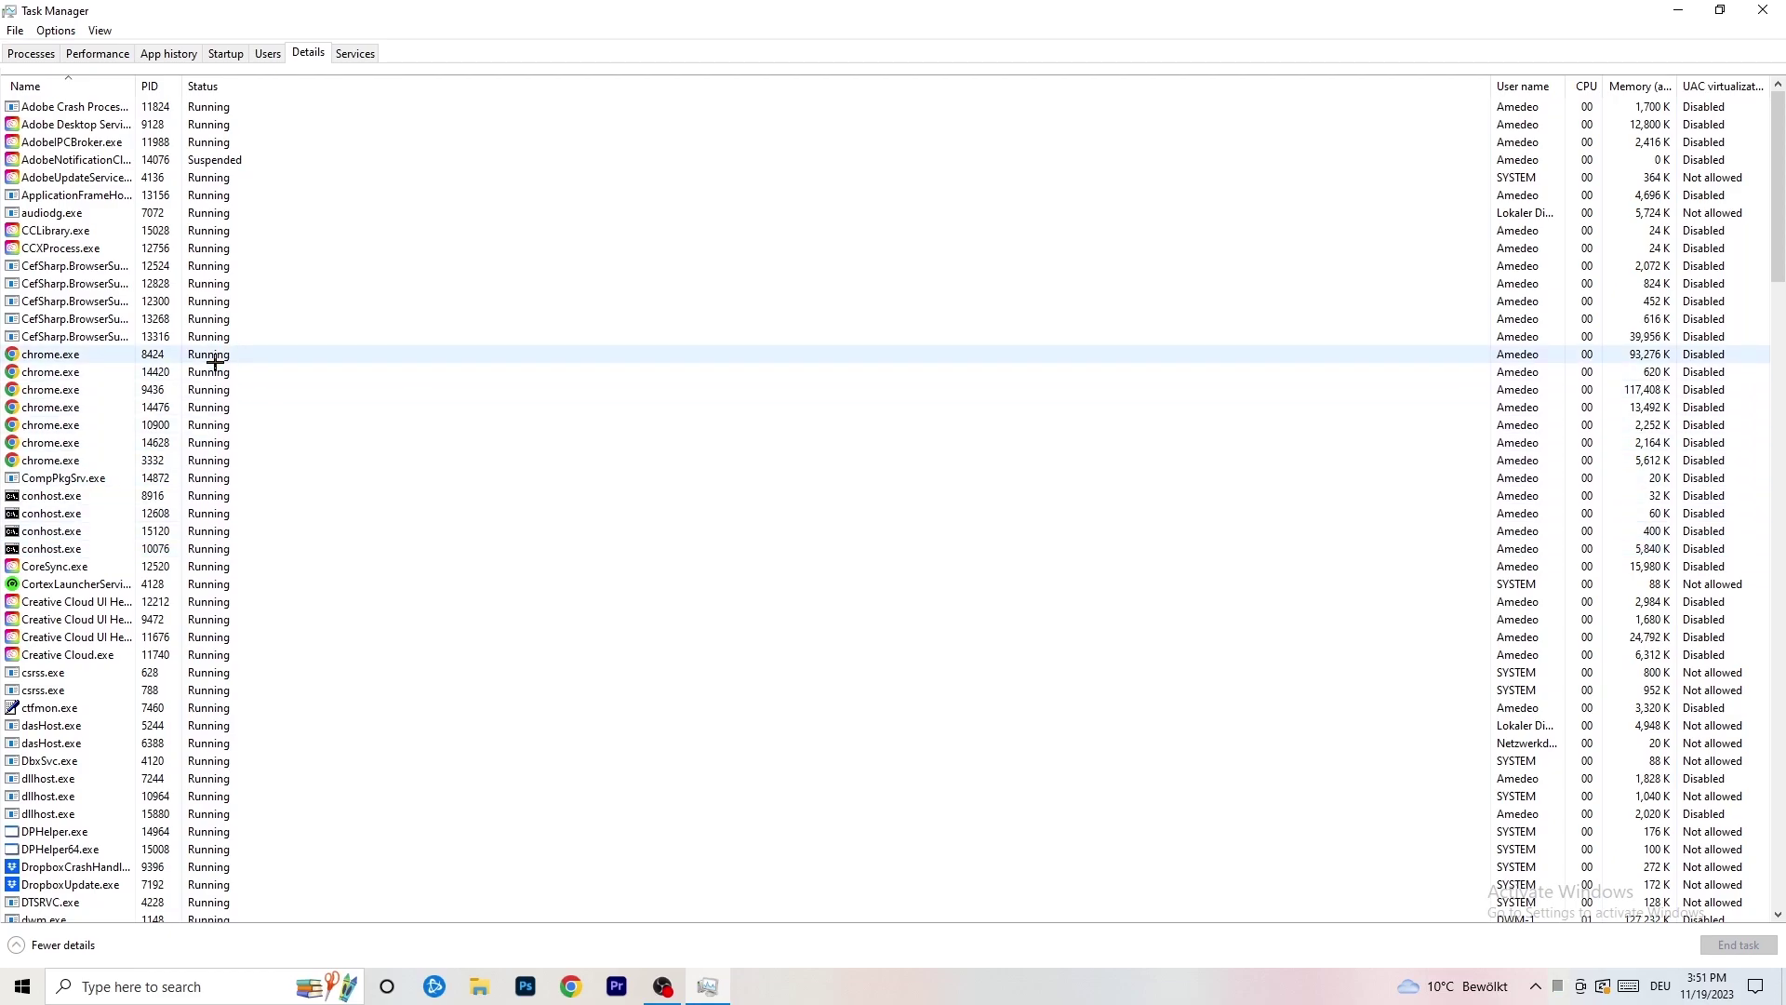
pyautogui.scroll(-3, 215, 362)
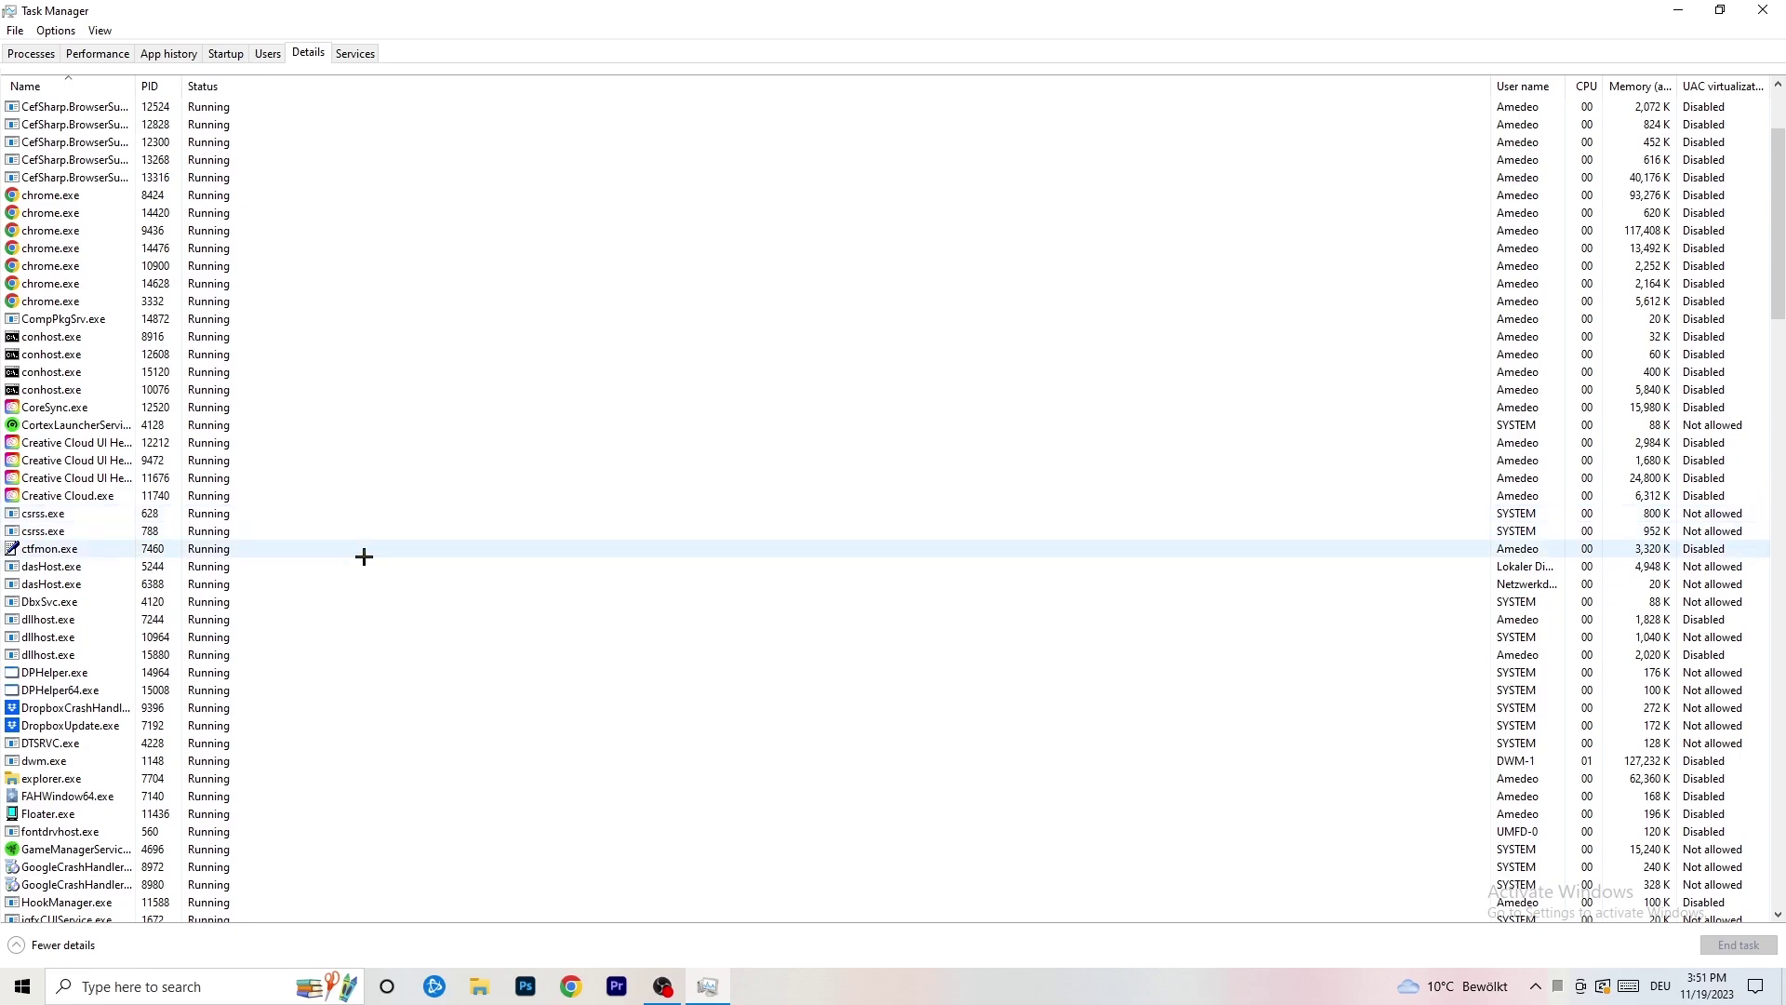
pyautogui.rightClick(73, 477)
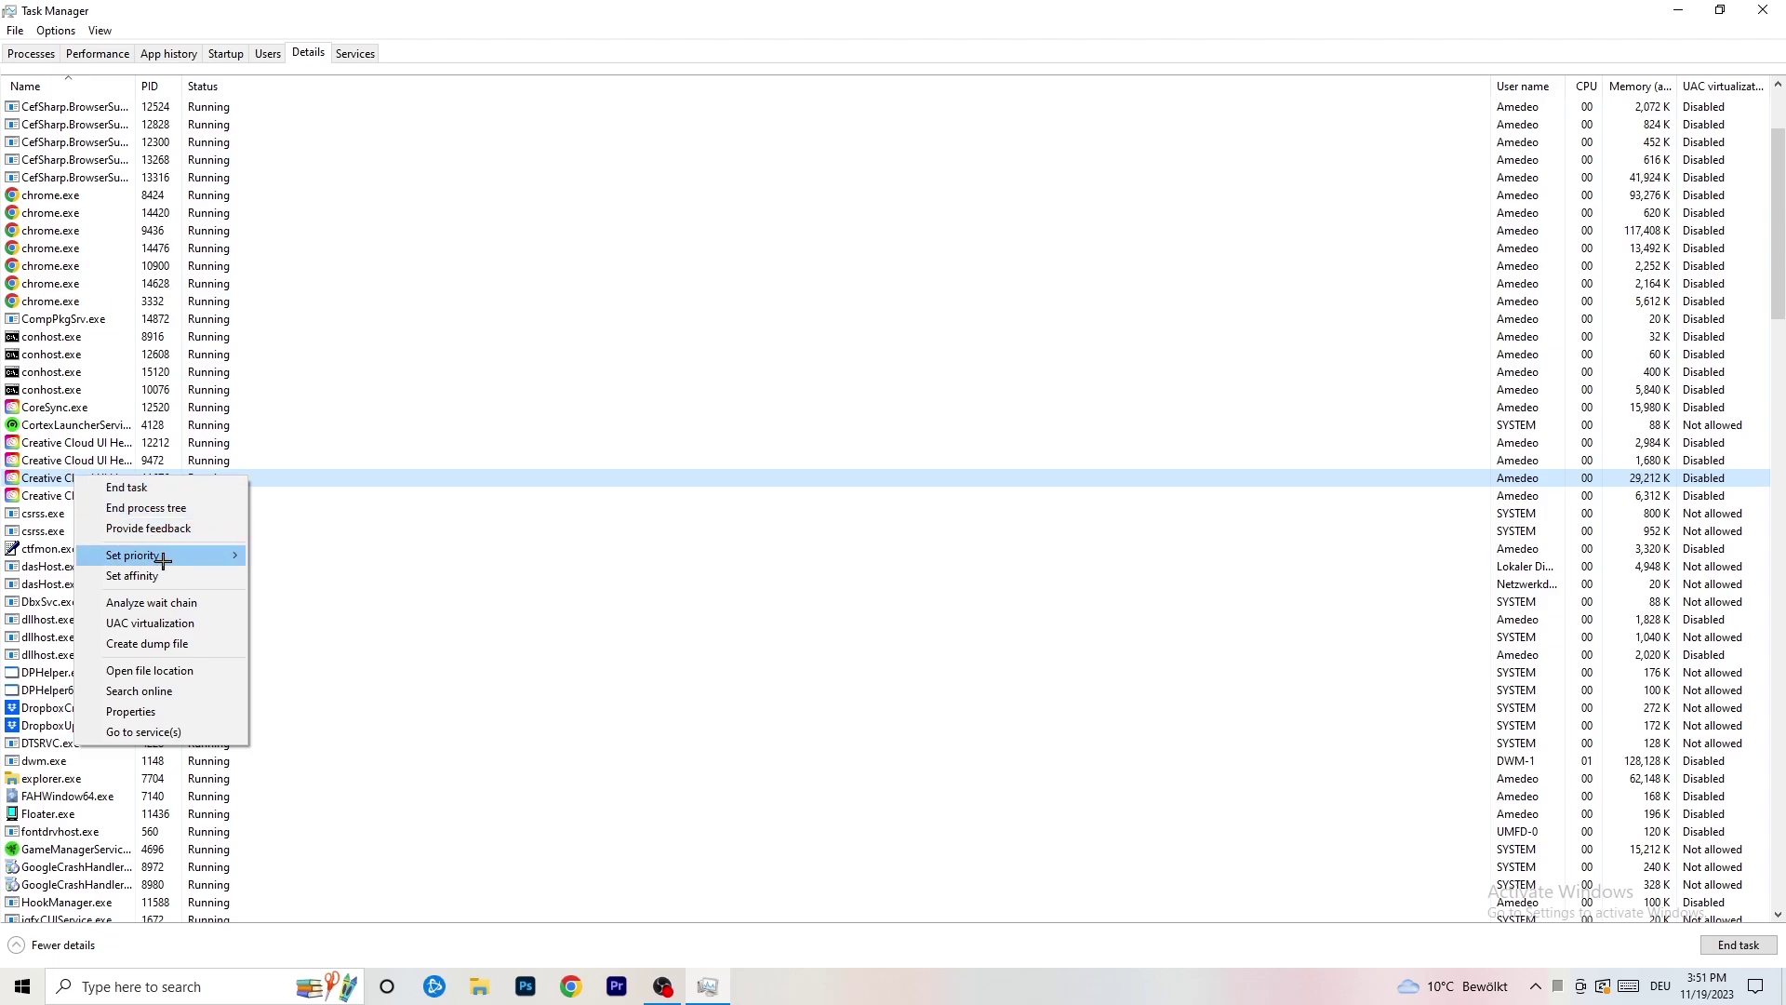
pyautogui.moveTo(163, 558)
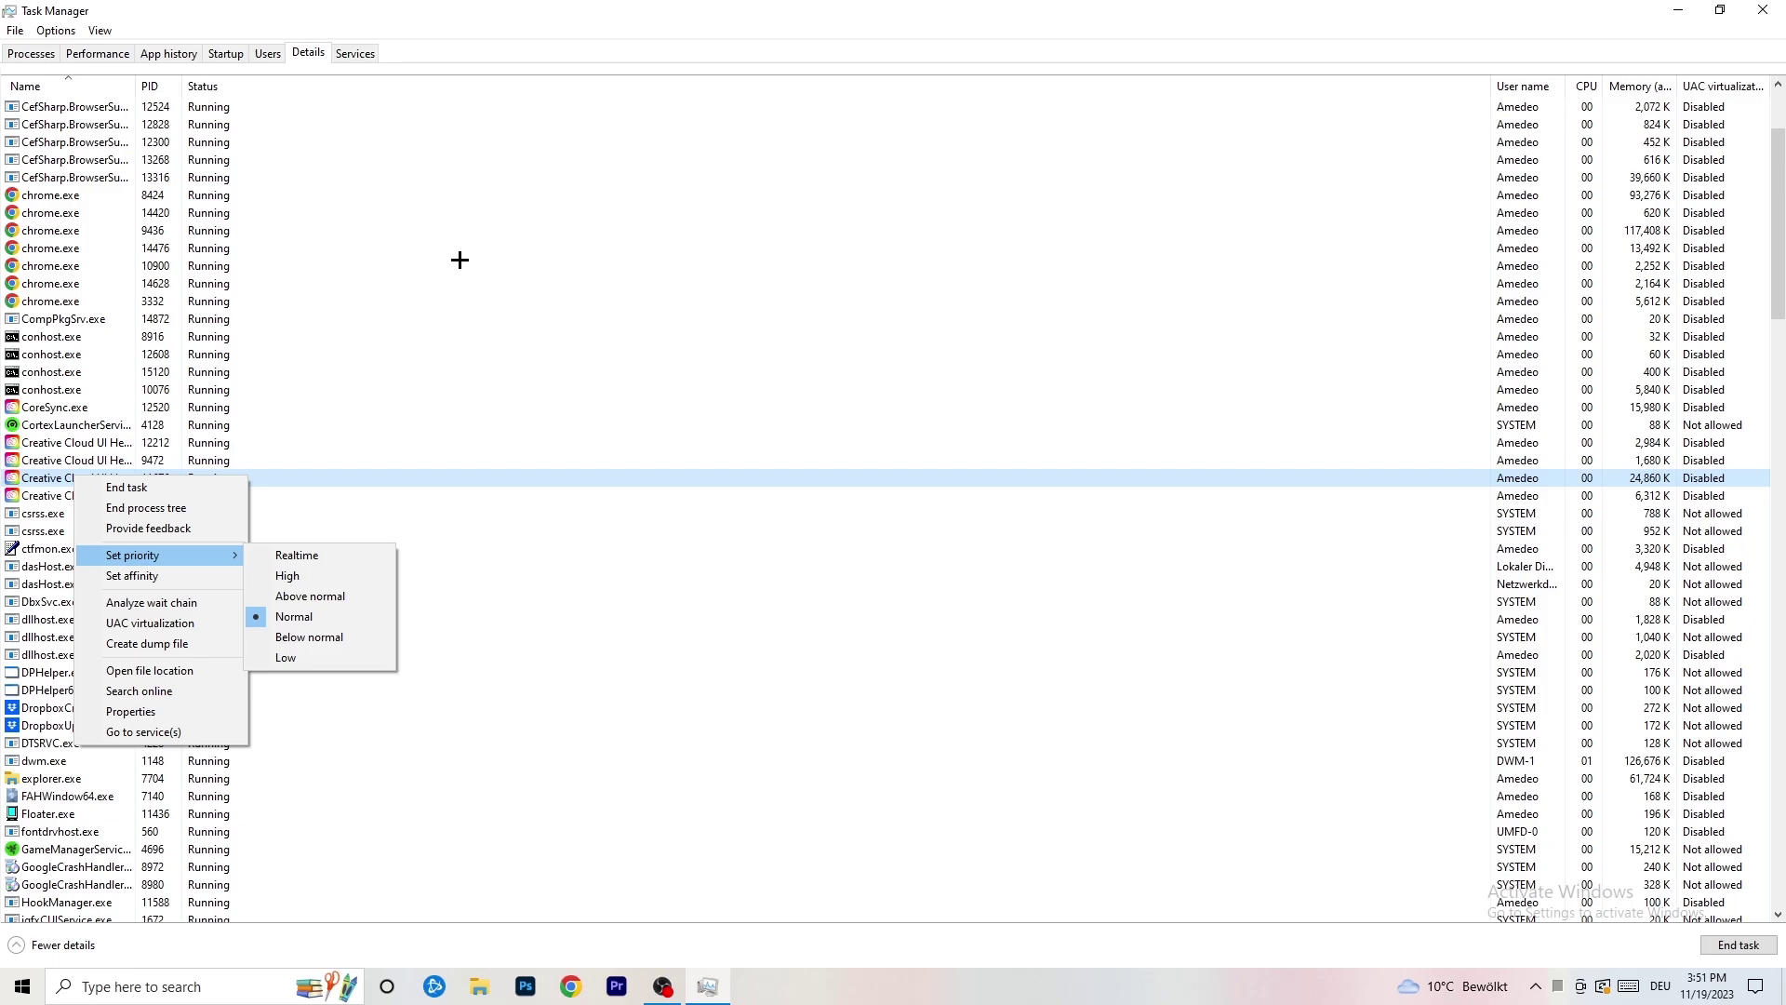
# Review the startup programs and check the disable option for File Association Helper without applying it.
pyautogui.click(234, 53)
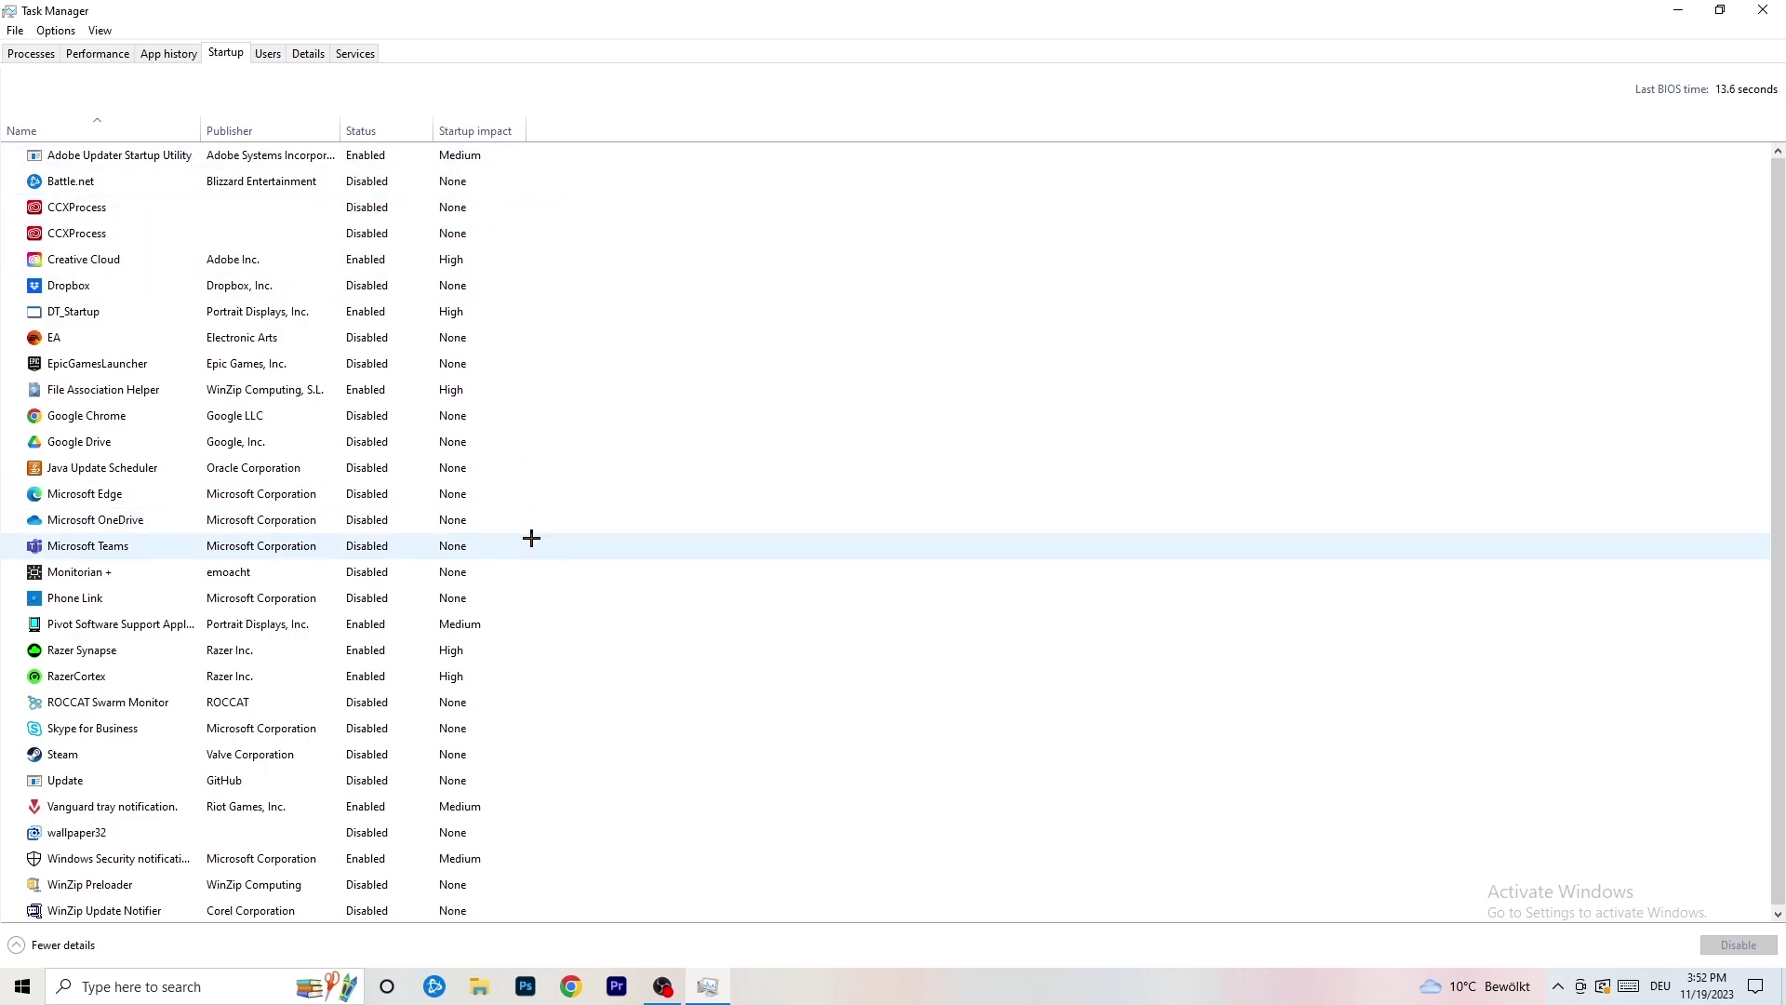
pyautogui.scroll(-1, 531, 538)
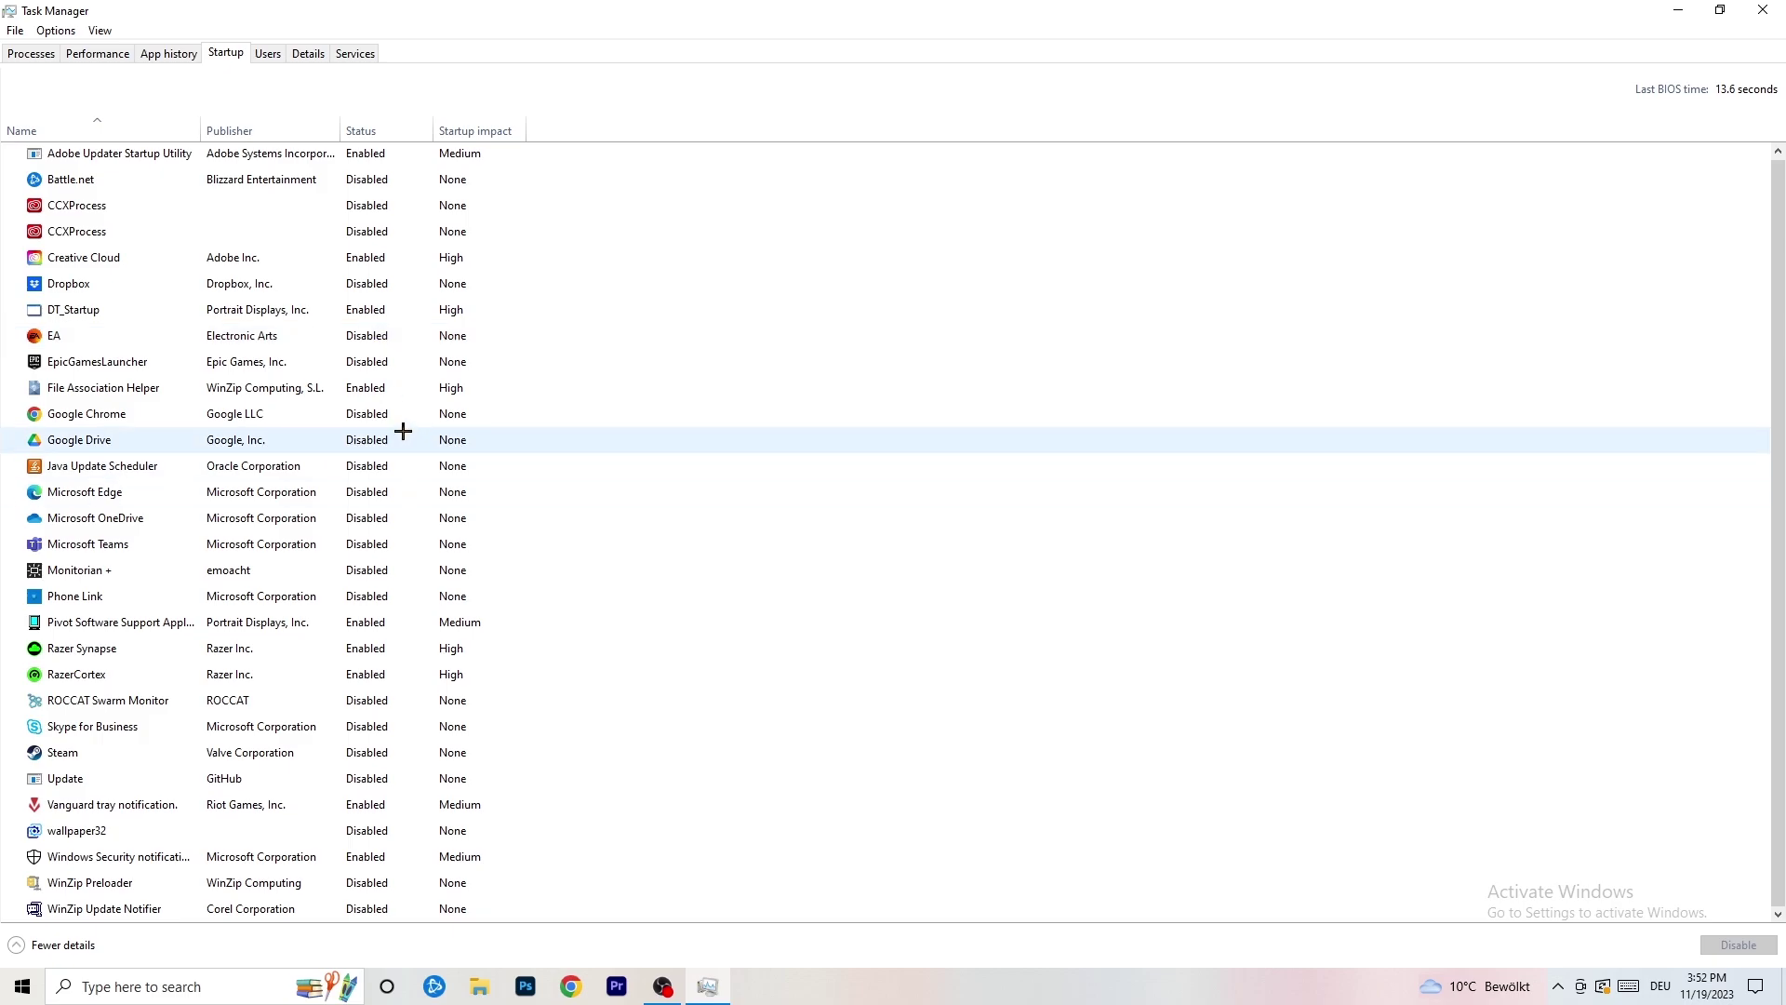
pyautogui.rightClick(375, 389)
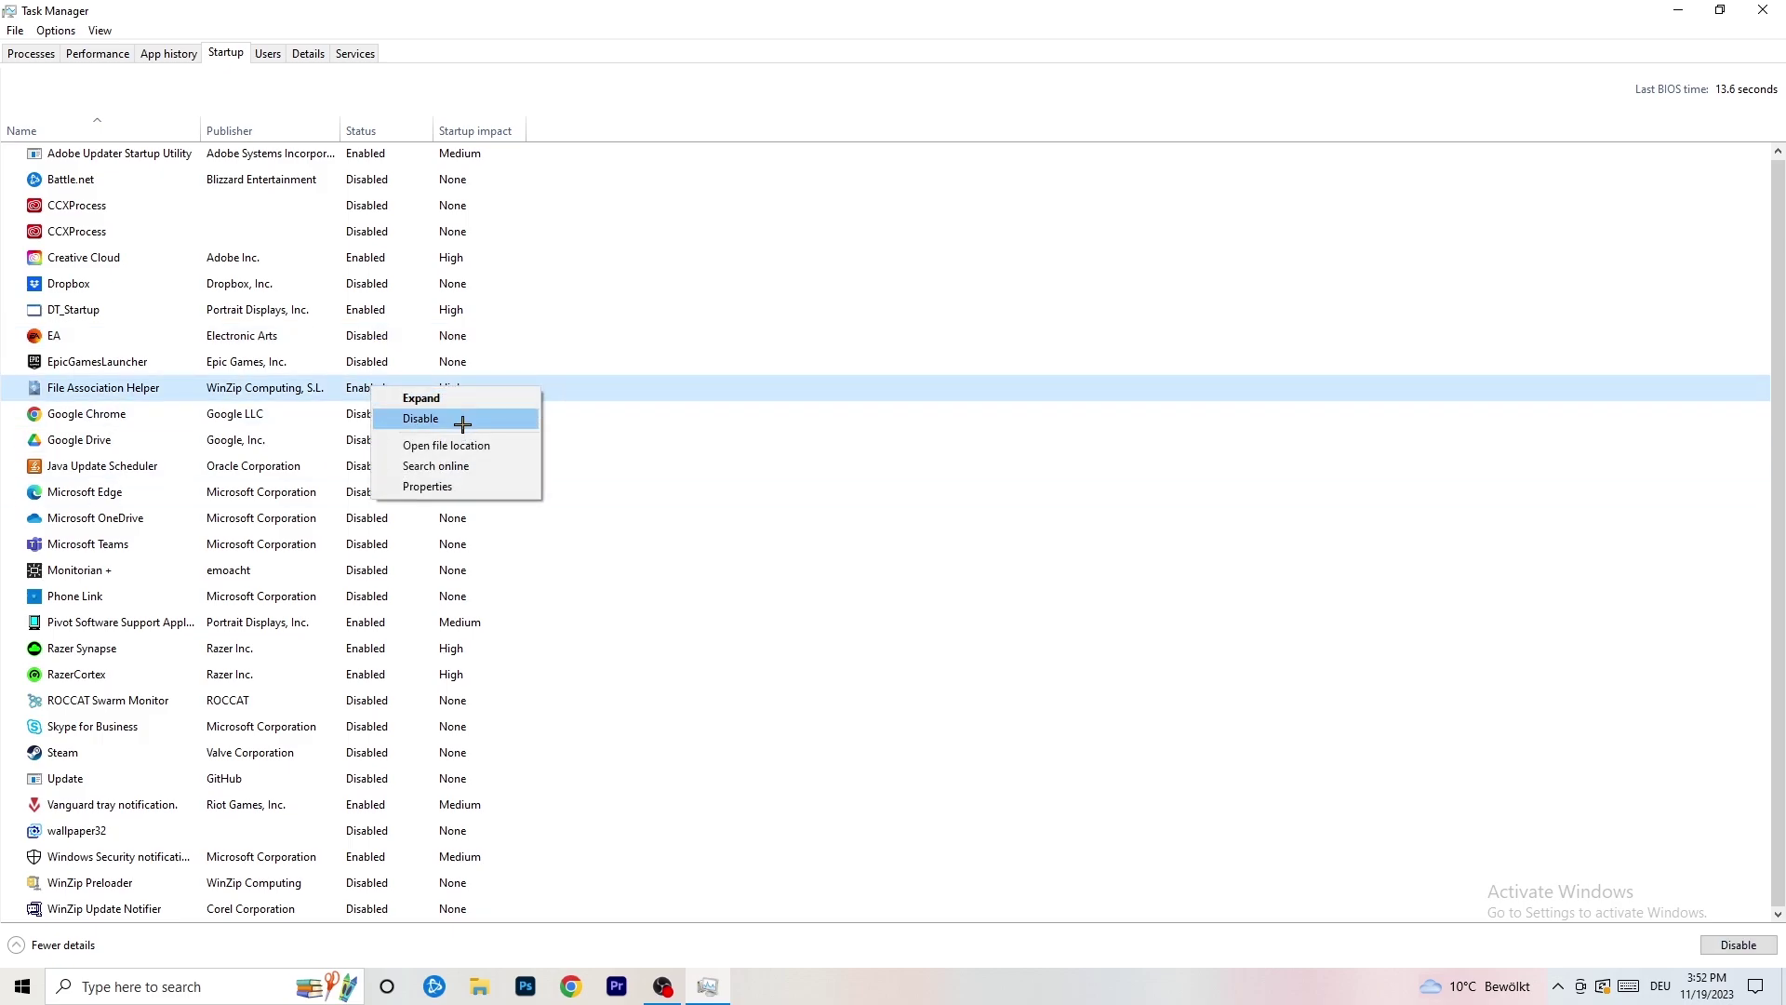
pyautogui.click(729, 134)
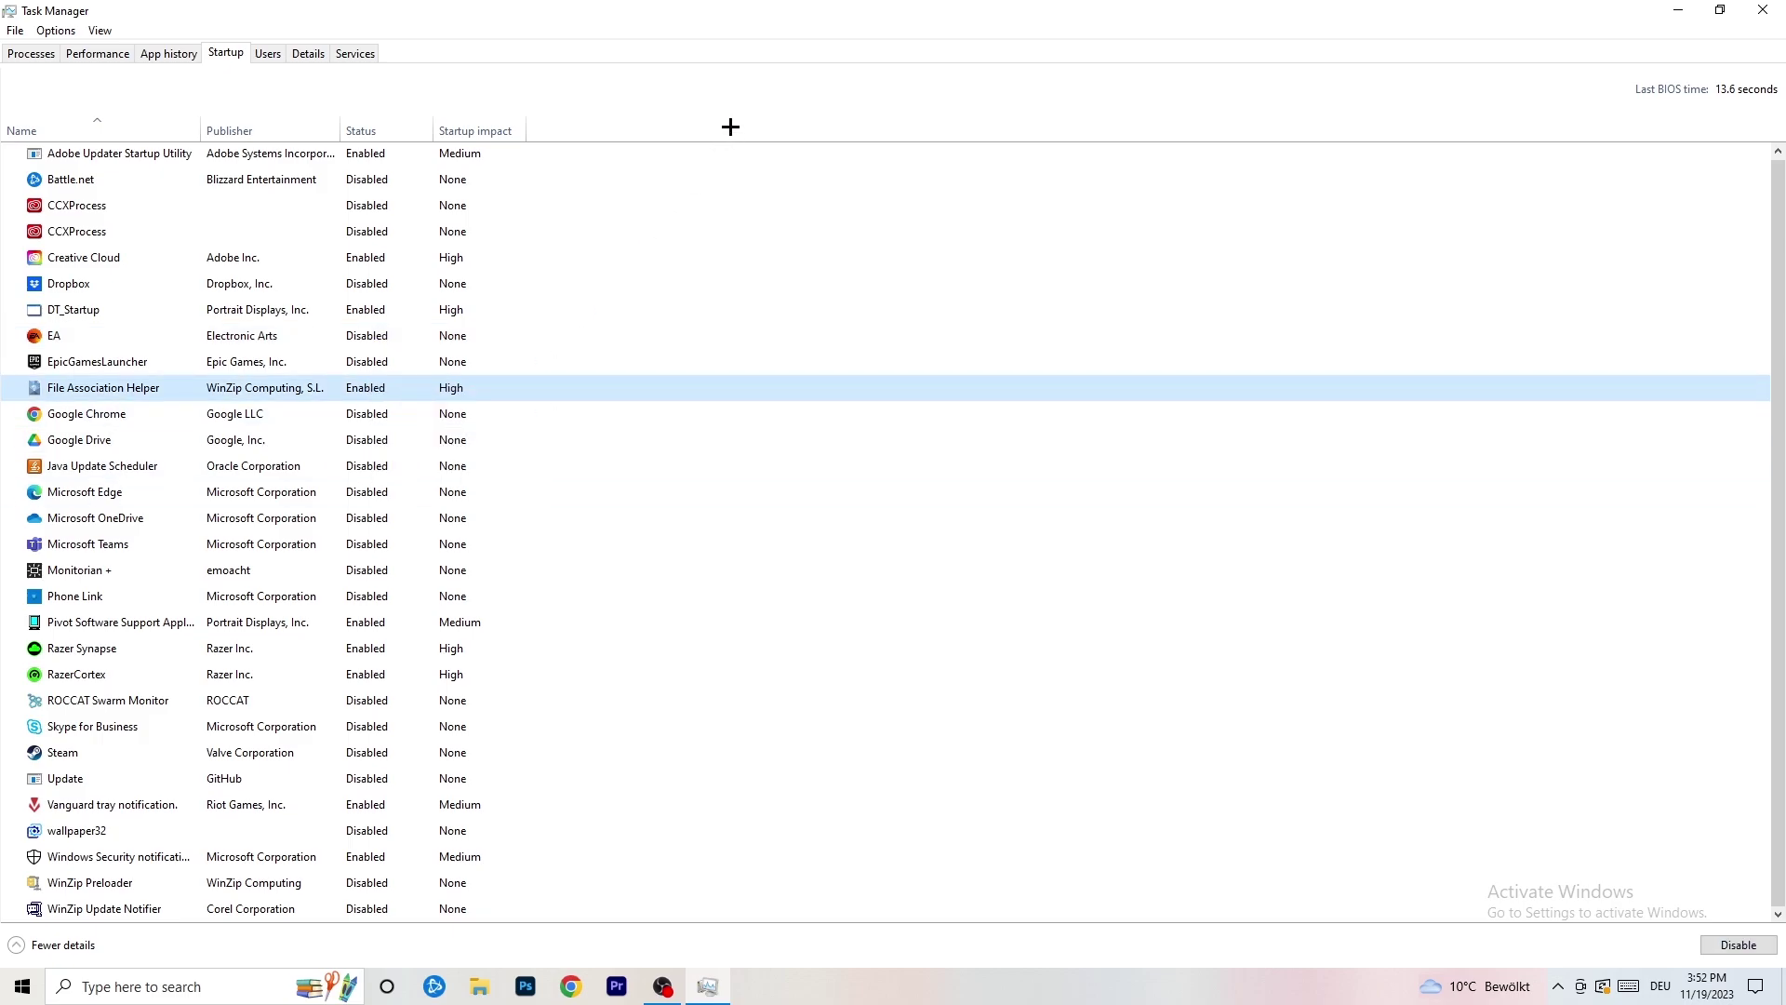
# Sort the running processes by CPU and by GPU usage and look through the list.
pyautogui.click(46, 54)
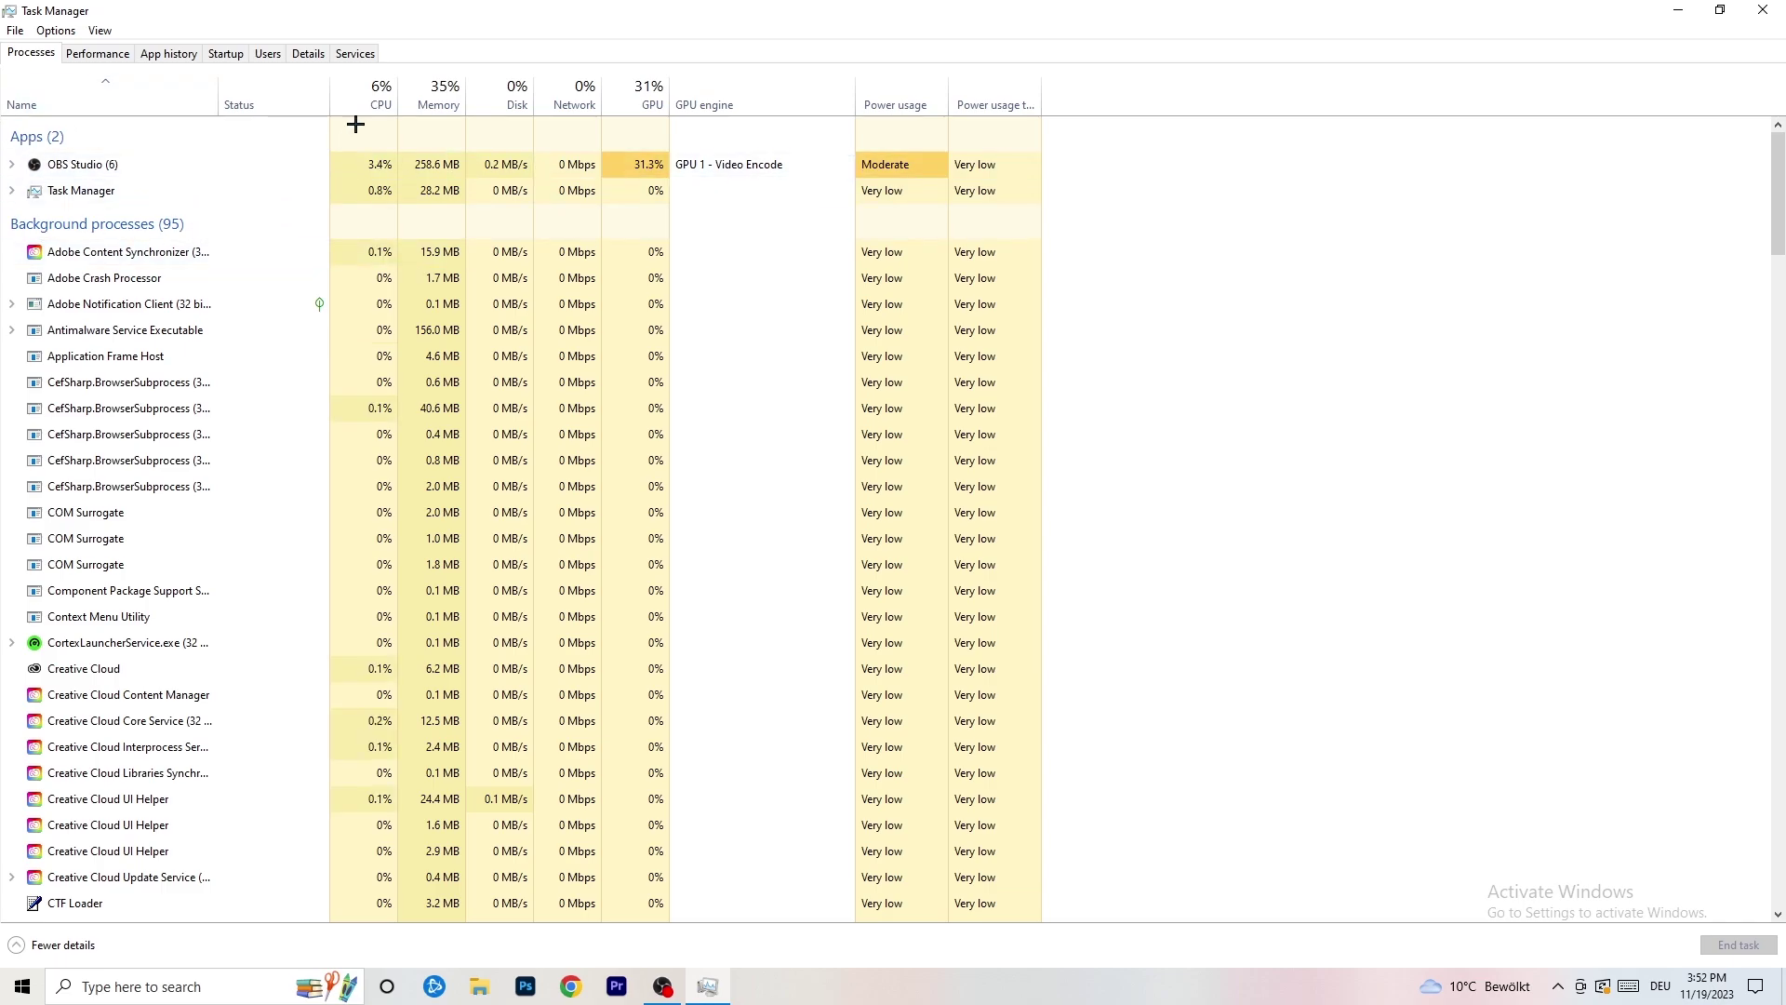
pyautogui.click(379, 78)
pyautogui.click(629, 83)
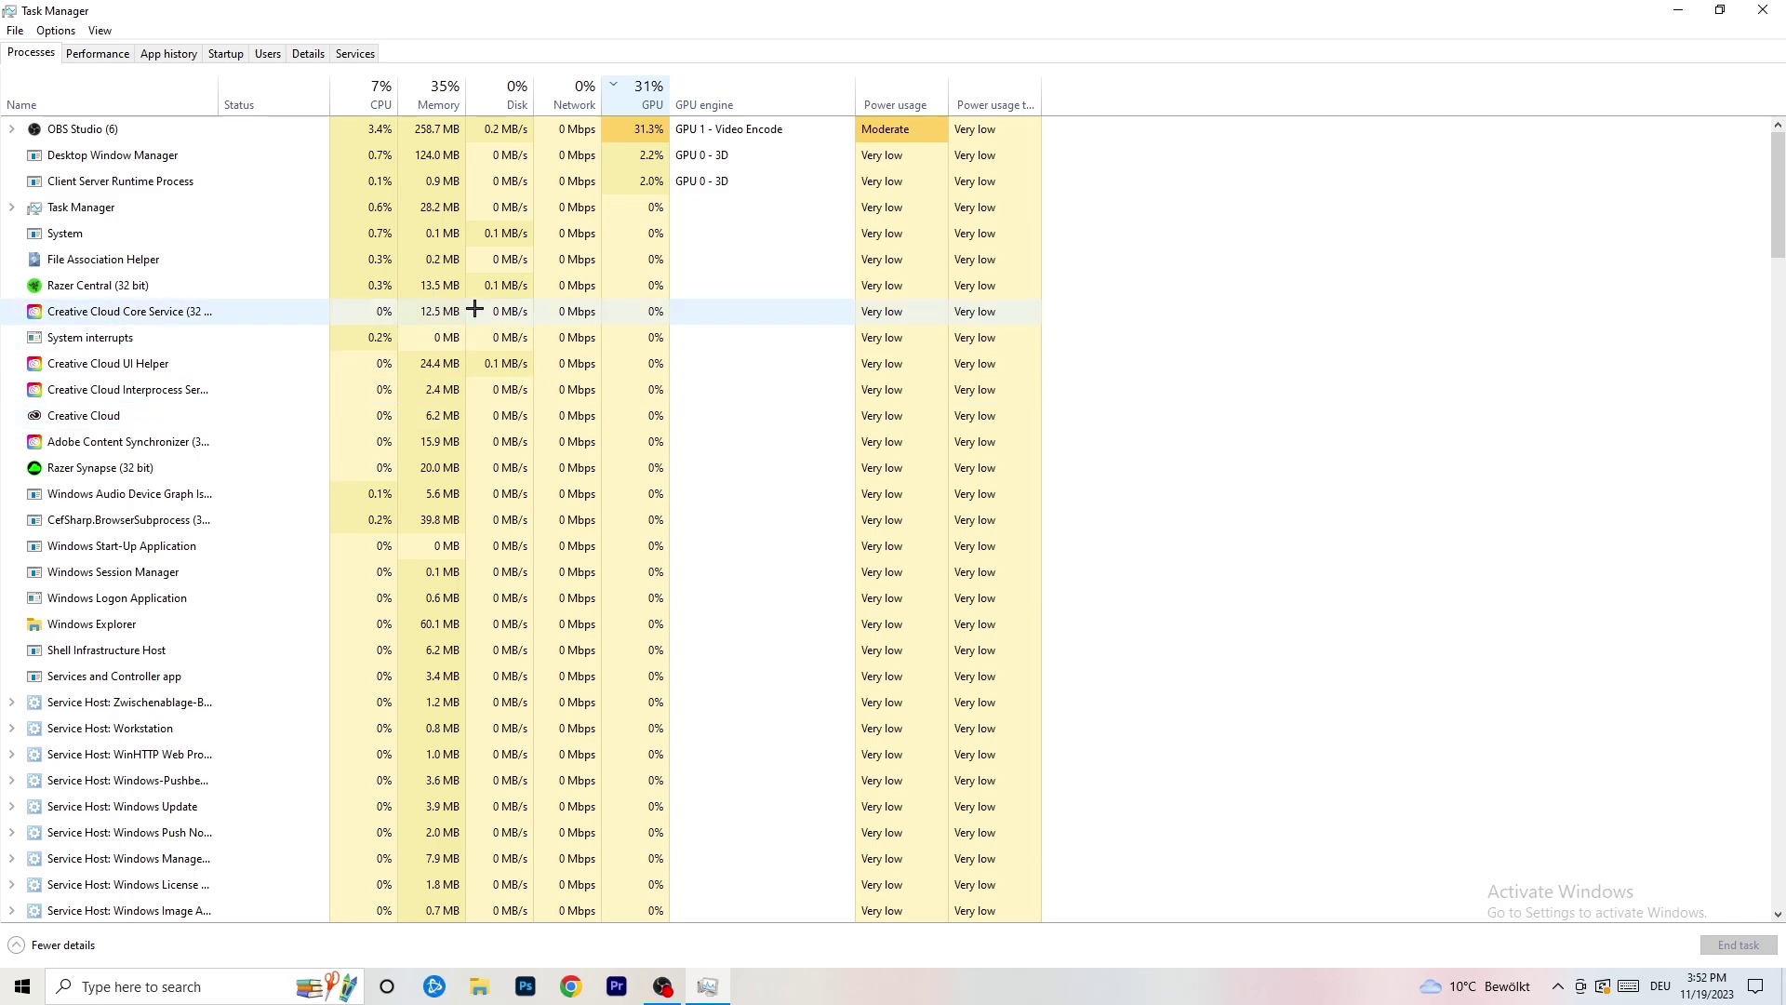
pyautogui.click(643, 98)
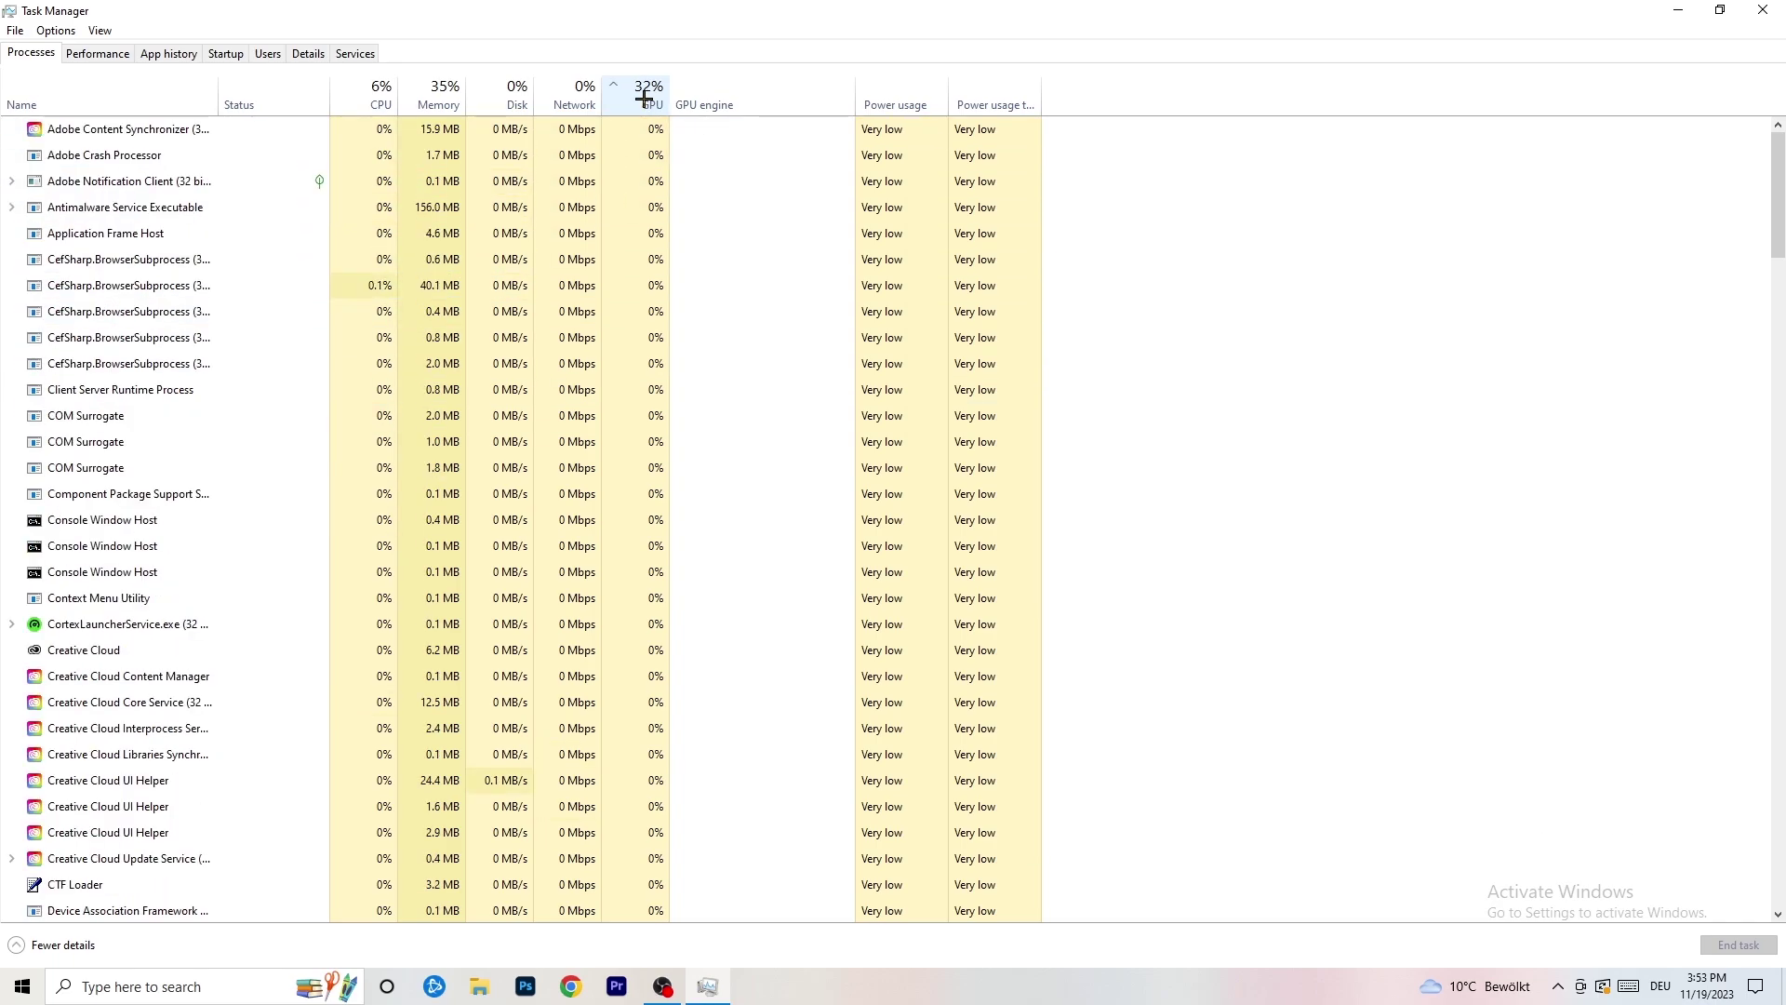
pyautogui.scroll(-15, 651, 291)
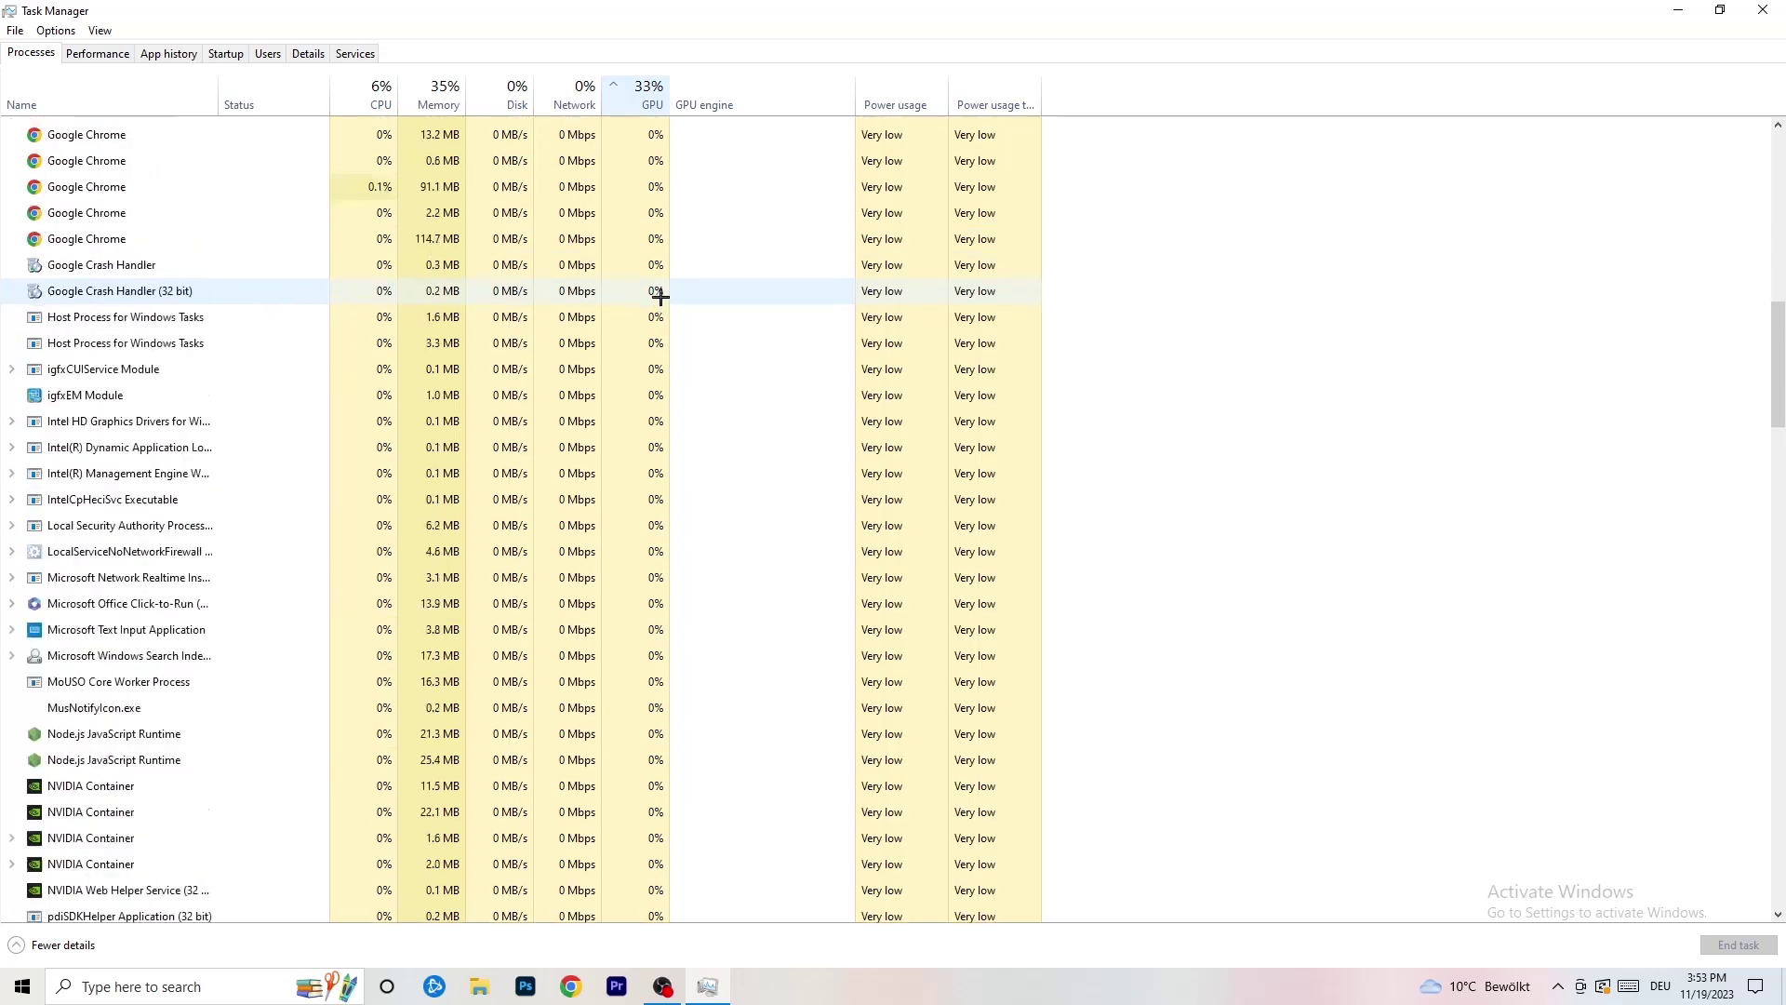
pyautogui.scroll(13, 660, 296)
pyautogui.scroll(-19, 660, 279)
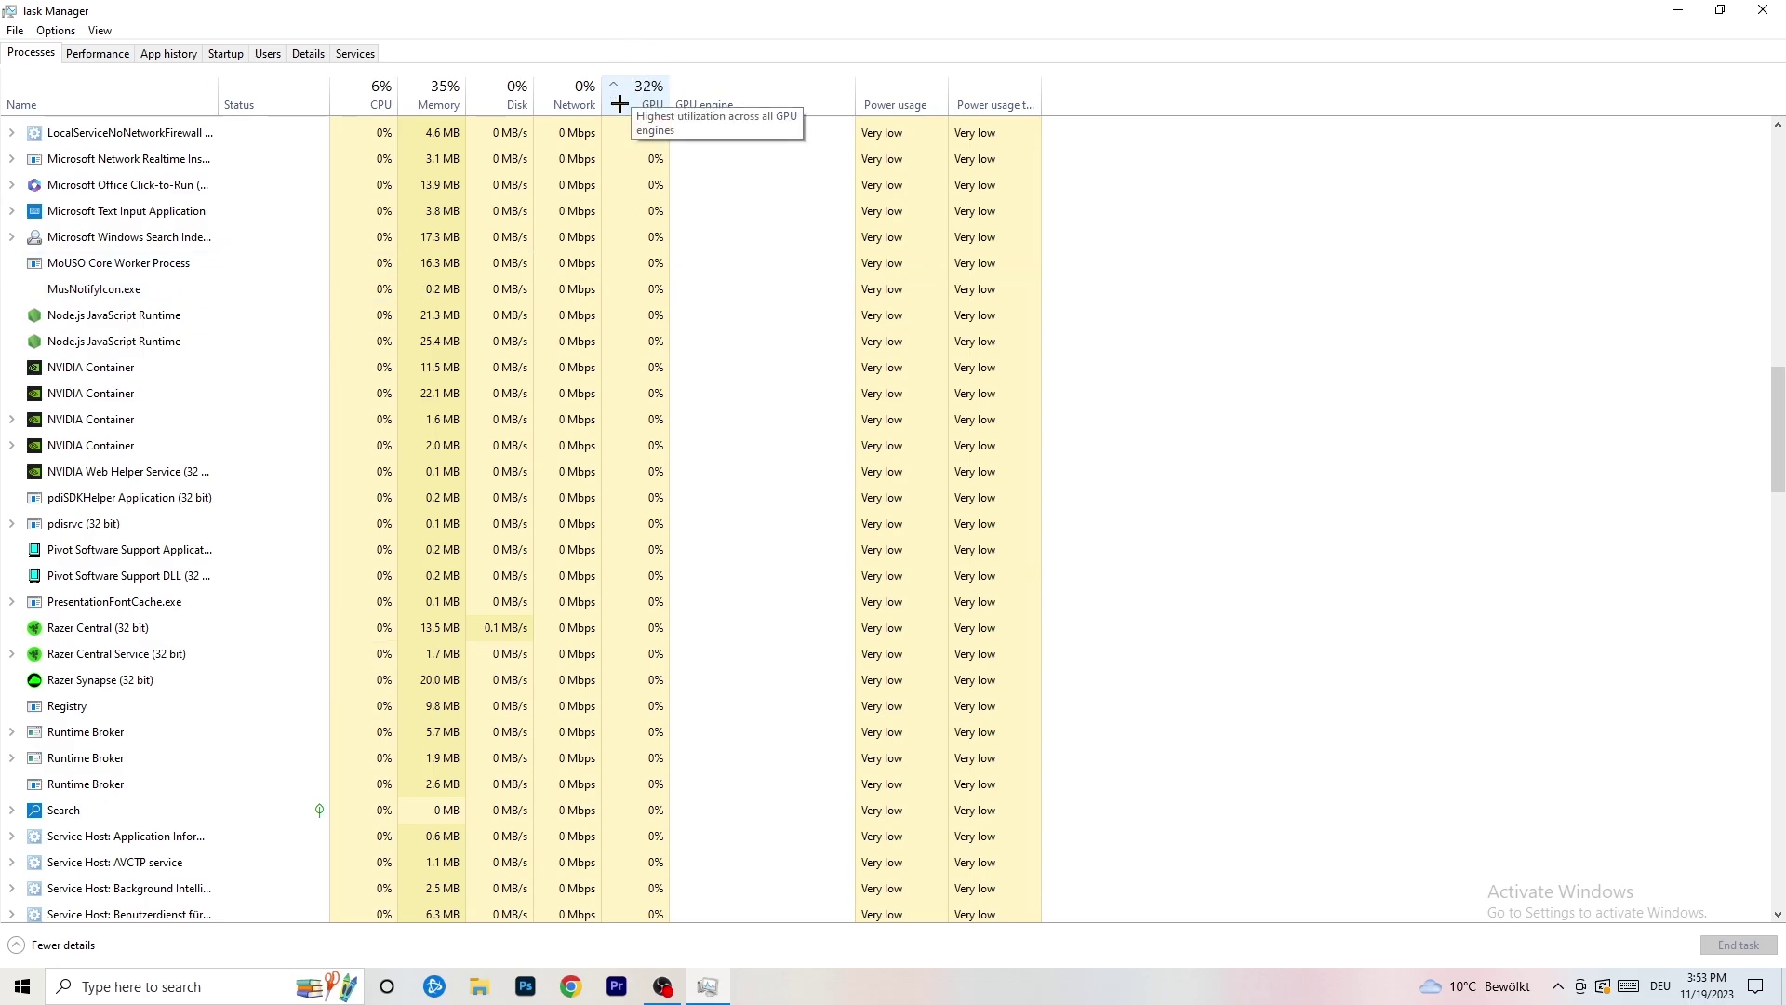
# Check the end-task option for the Microsoft Windows Search Indexer process, and close Task Manager after sorting by CPU usage.
pyautogui.rightClick(606, 231)
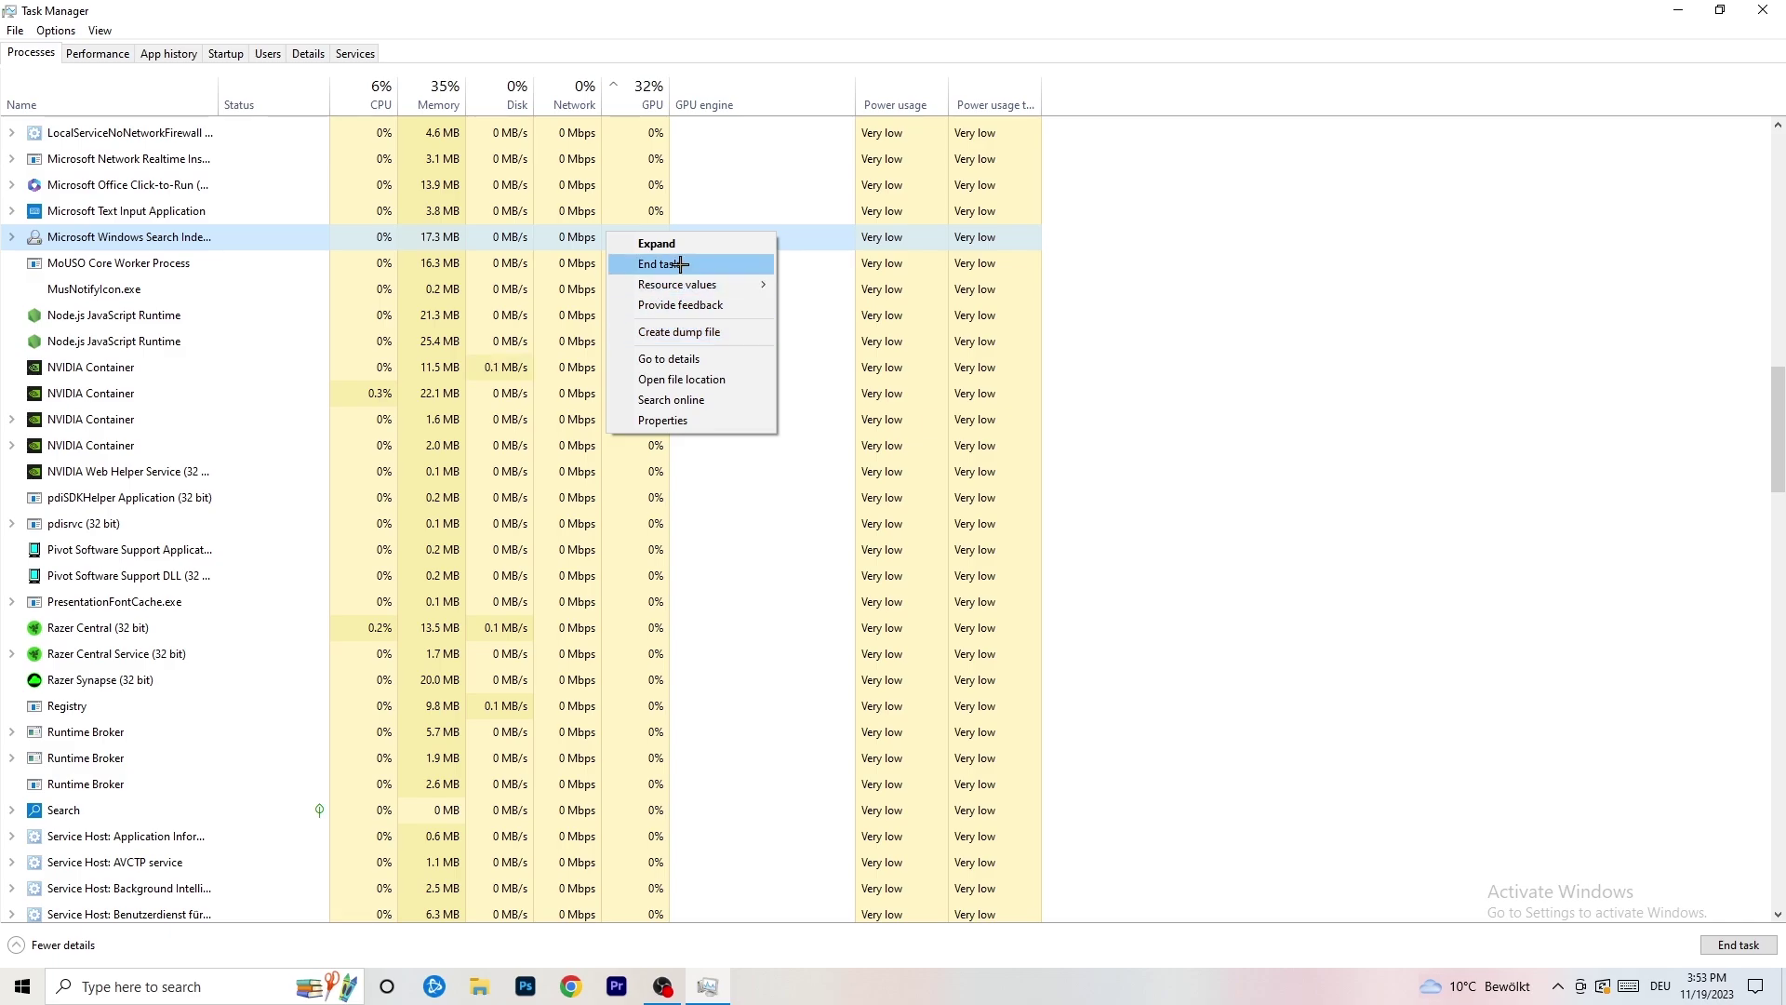
pyautogui.click(372, 89)
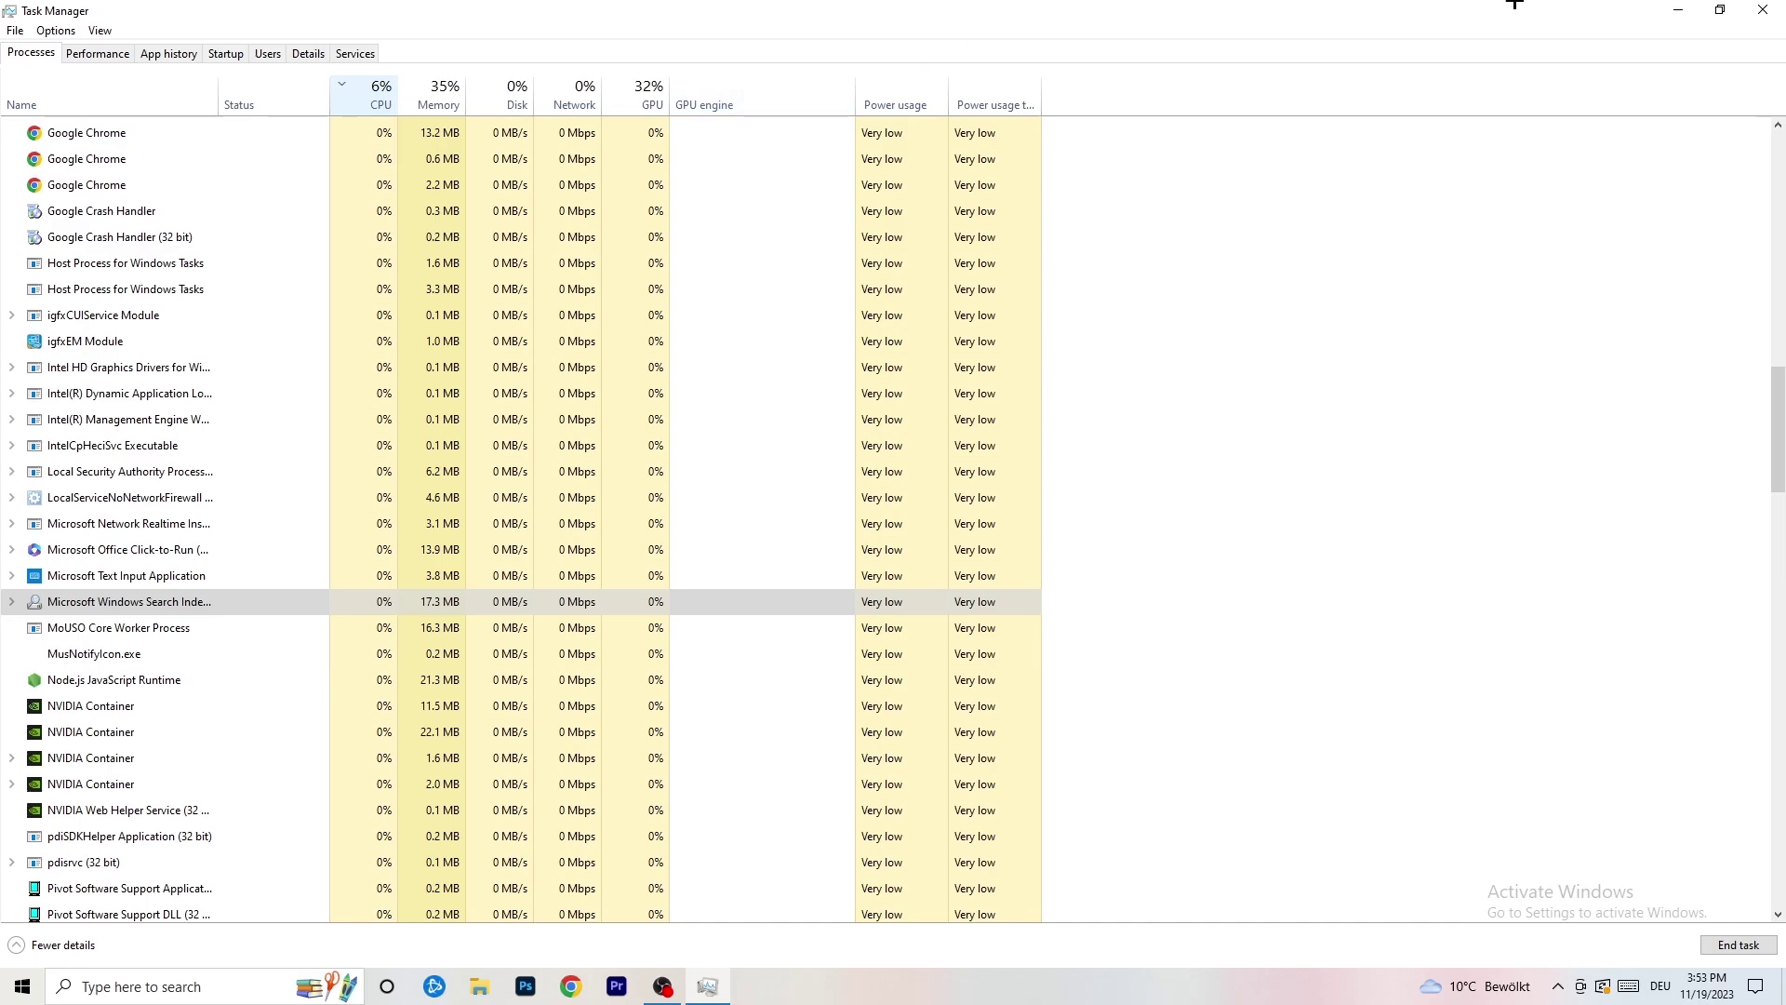
pyautogui.click(1762, 9)
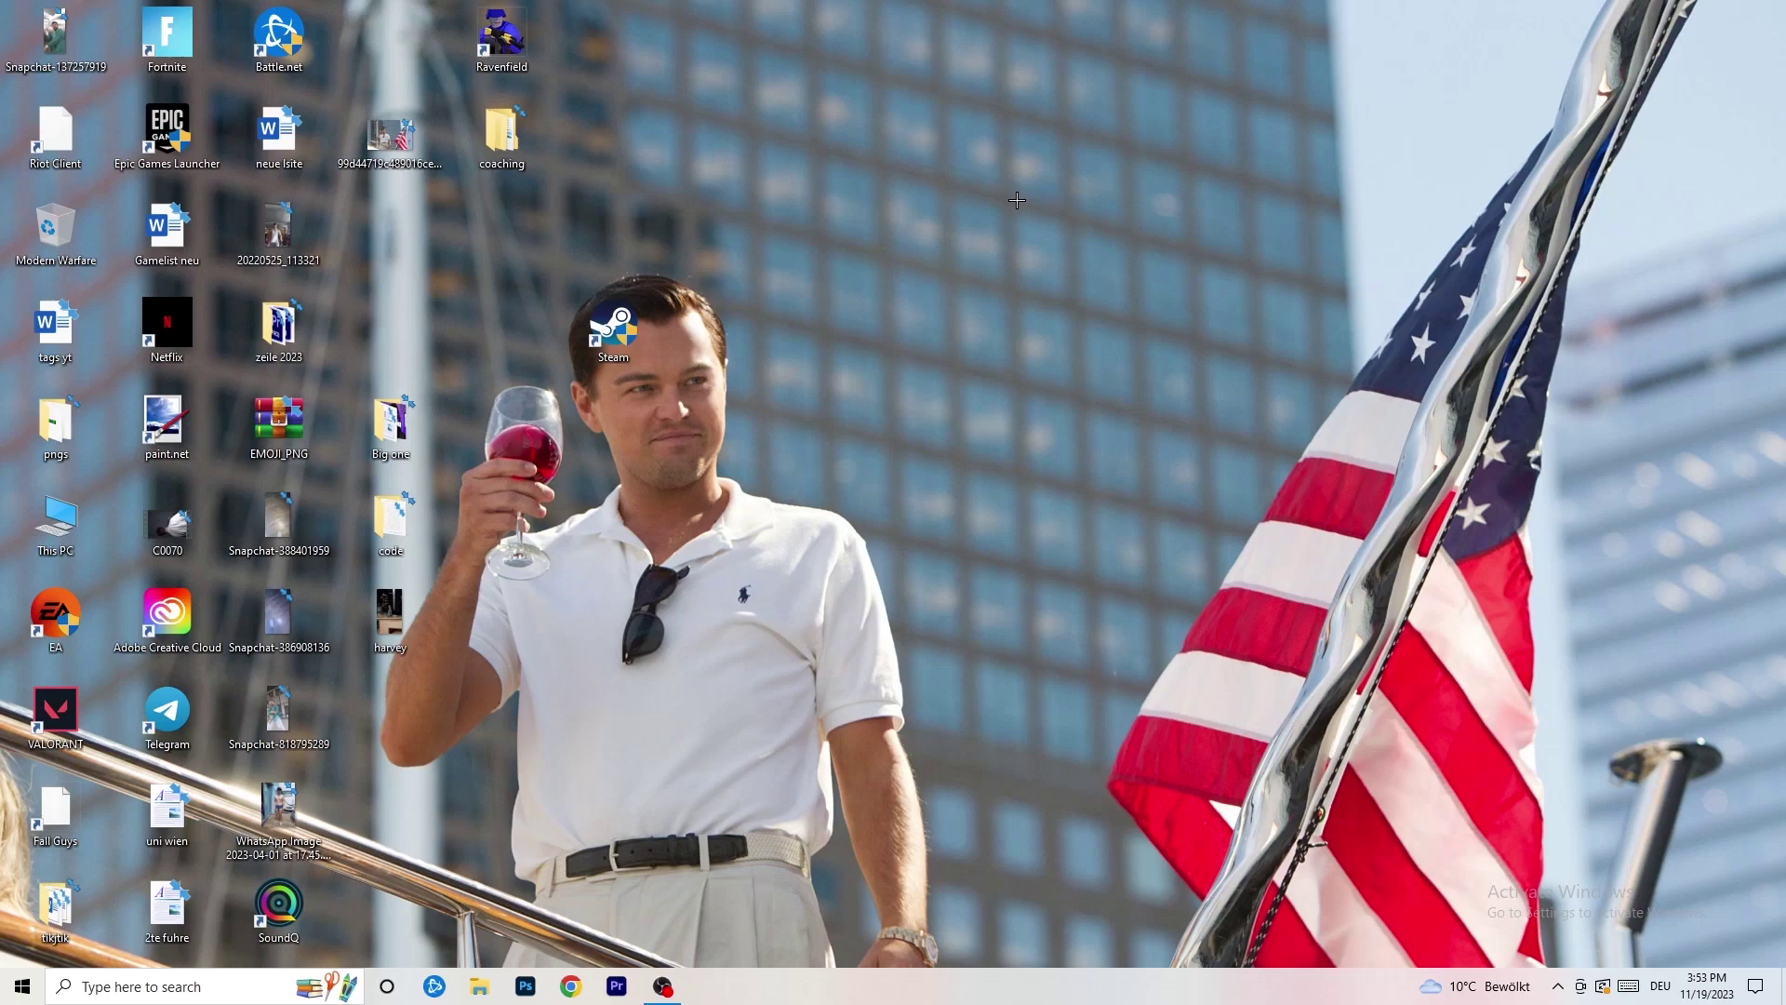
# Open the gaming section of Windows Settings and view the Xbox Game Bar and Captures options.
pyautogui.click(23, 985)
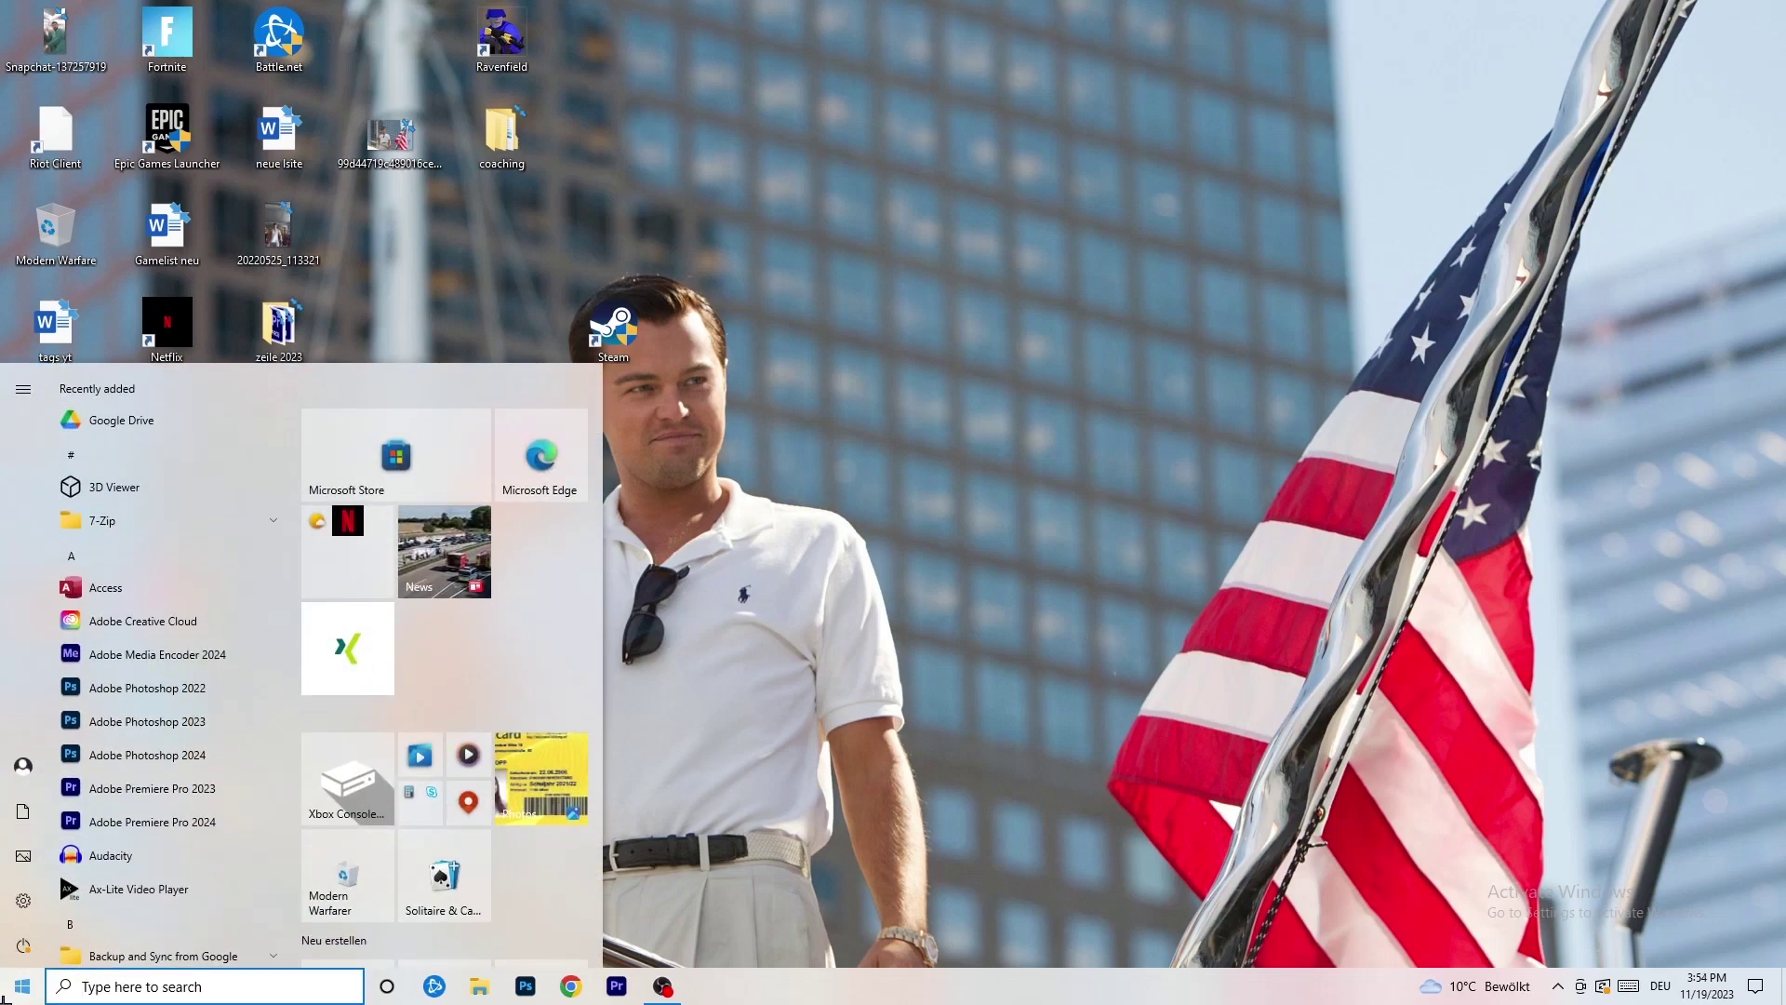
pyautogui.click(23, 900)
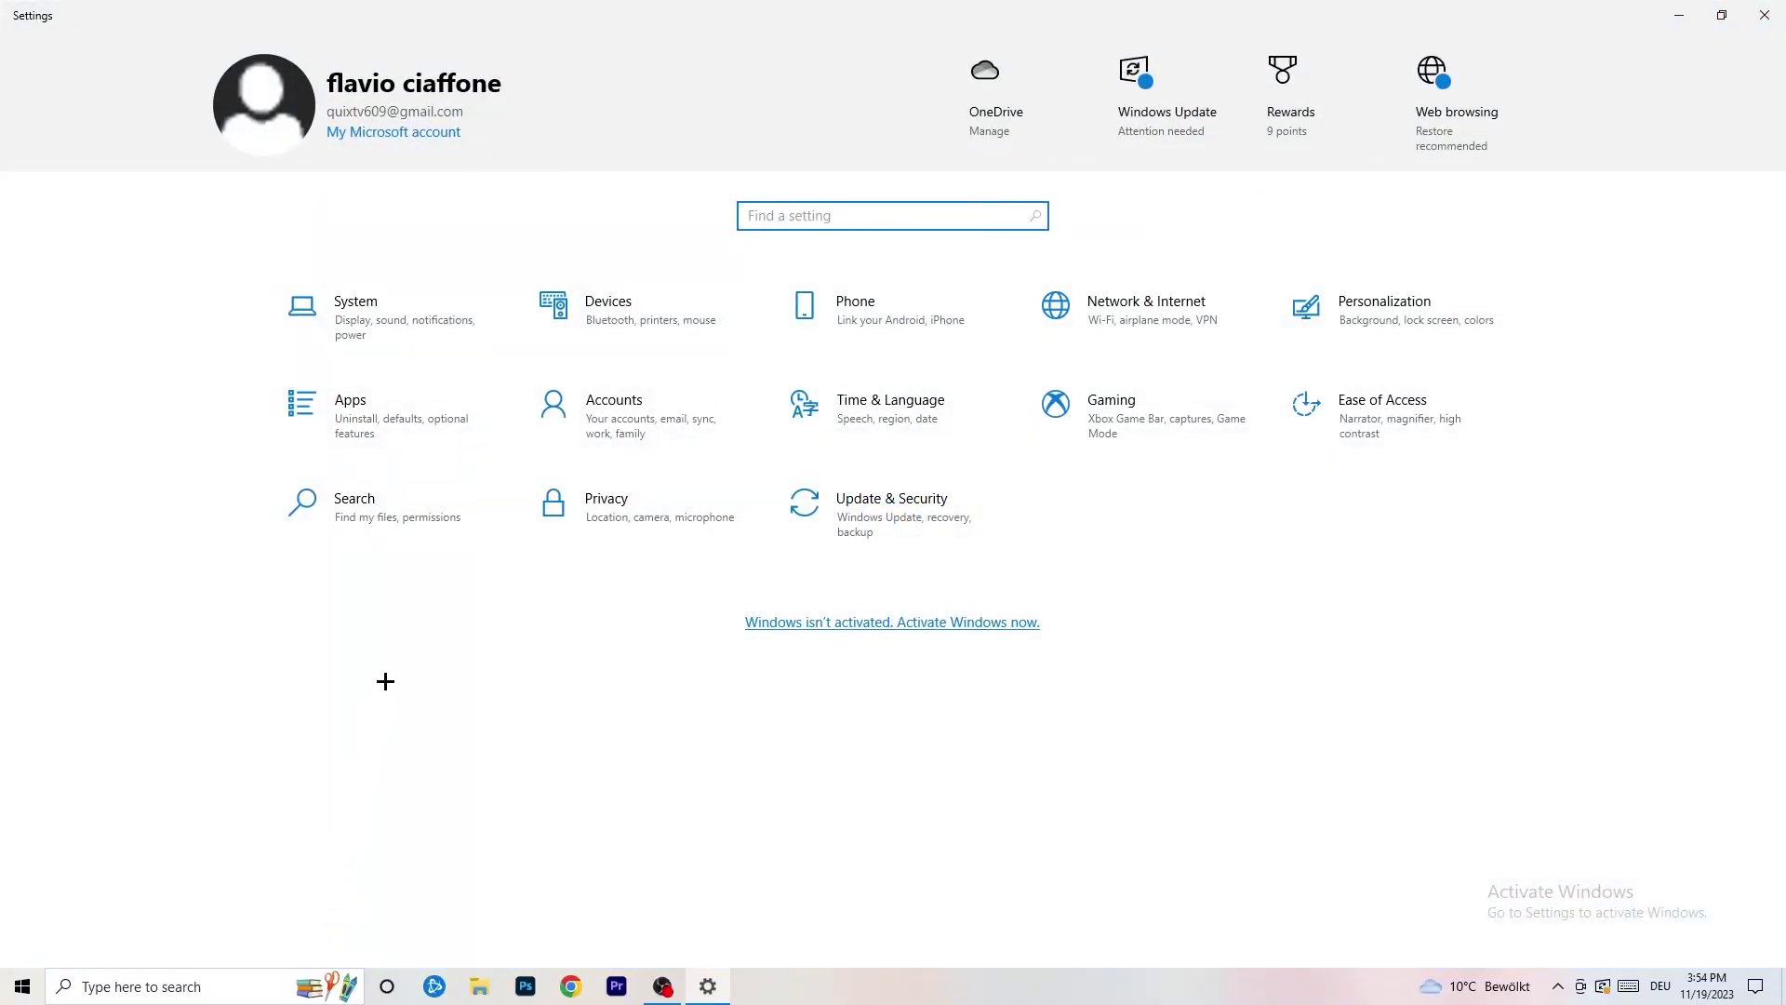
pyautogui.click(1098, 414)
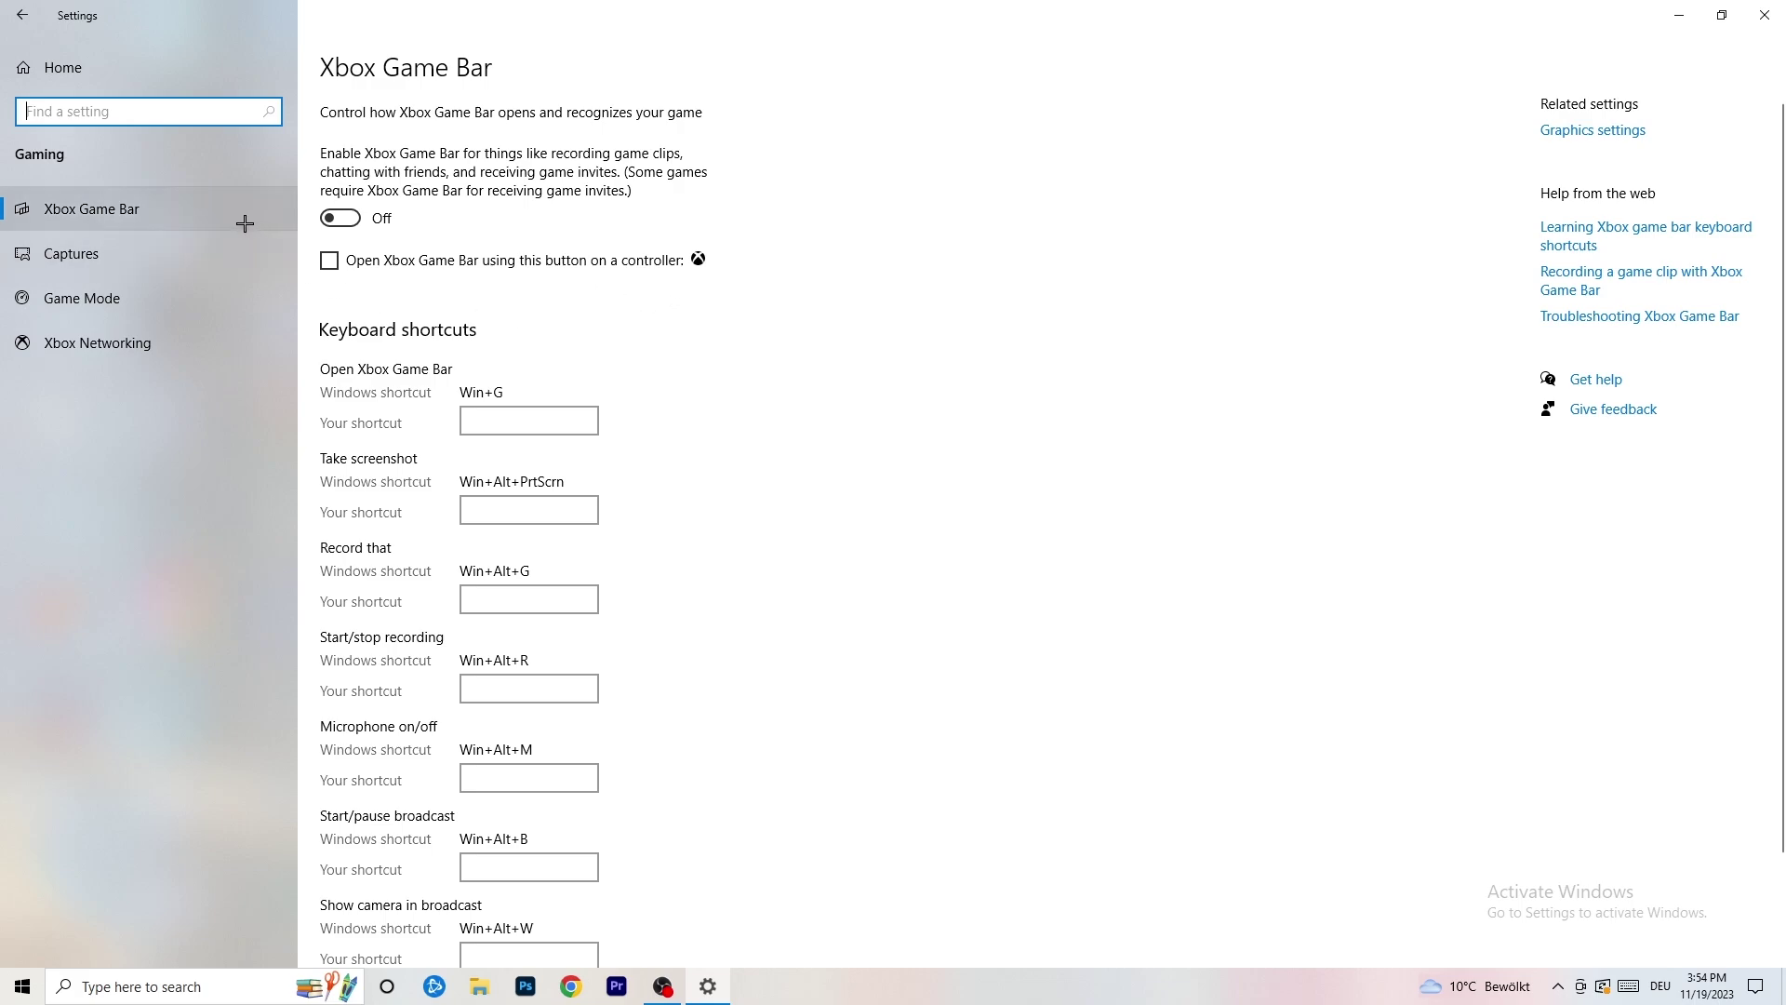
pyautogui.click(153, 243)
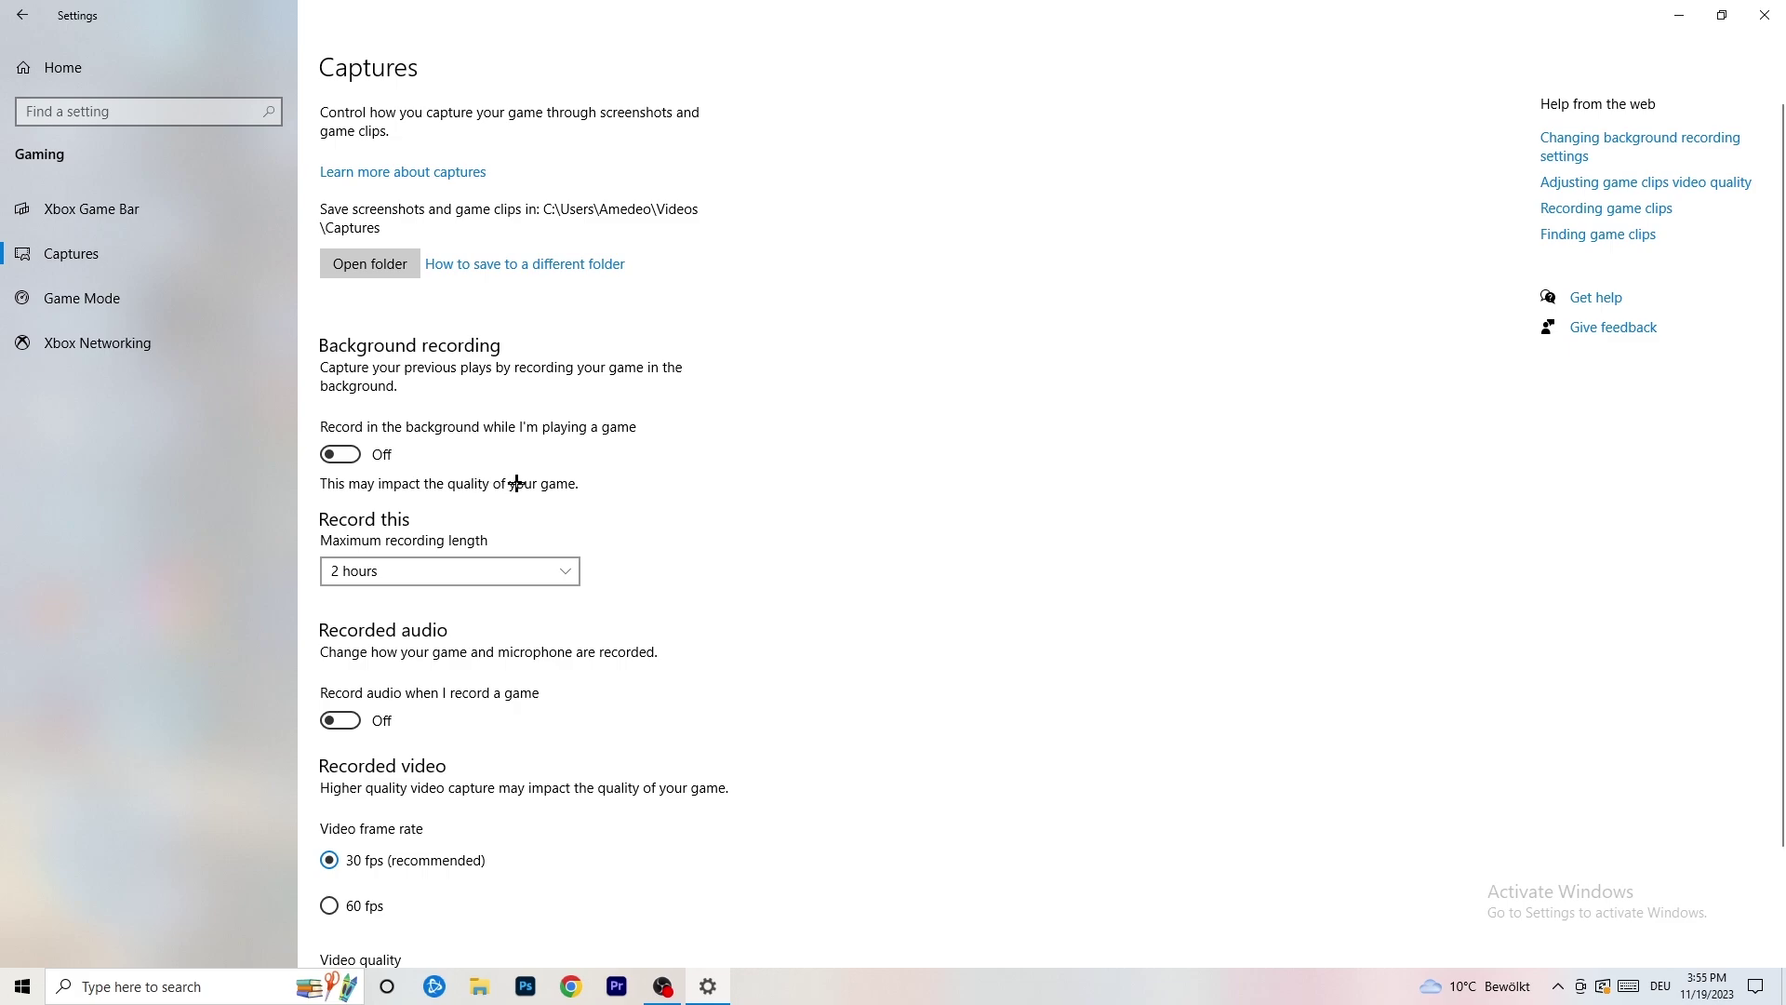
# Review the remaining Captures options and the Game Mode setting, and return to the Settings home page.
pyautogui.scroll(-3, 516, 483)
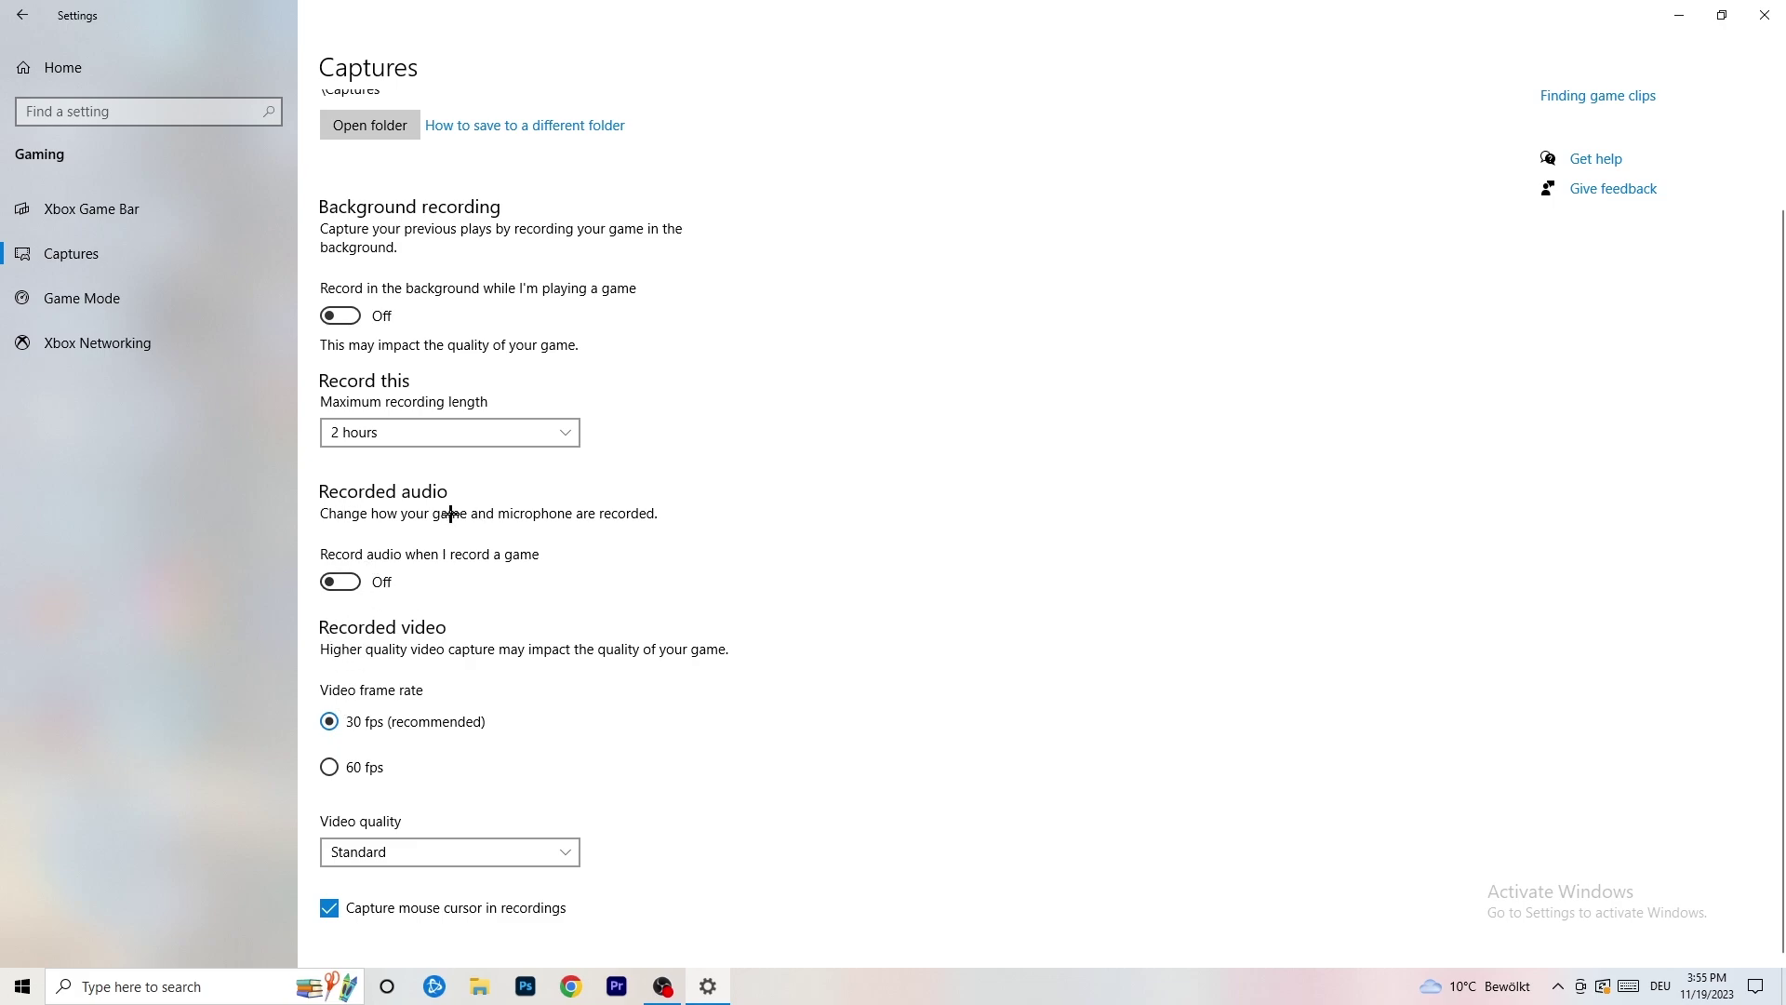
pyautogui.click(51, 296)
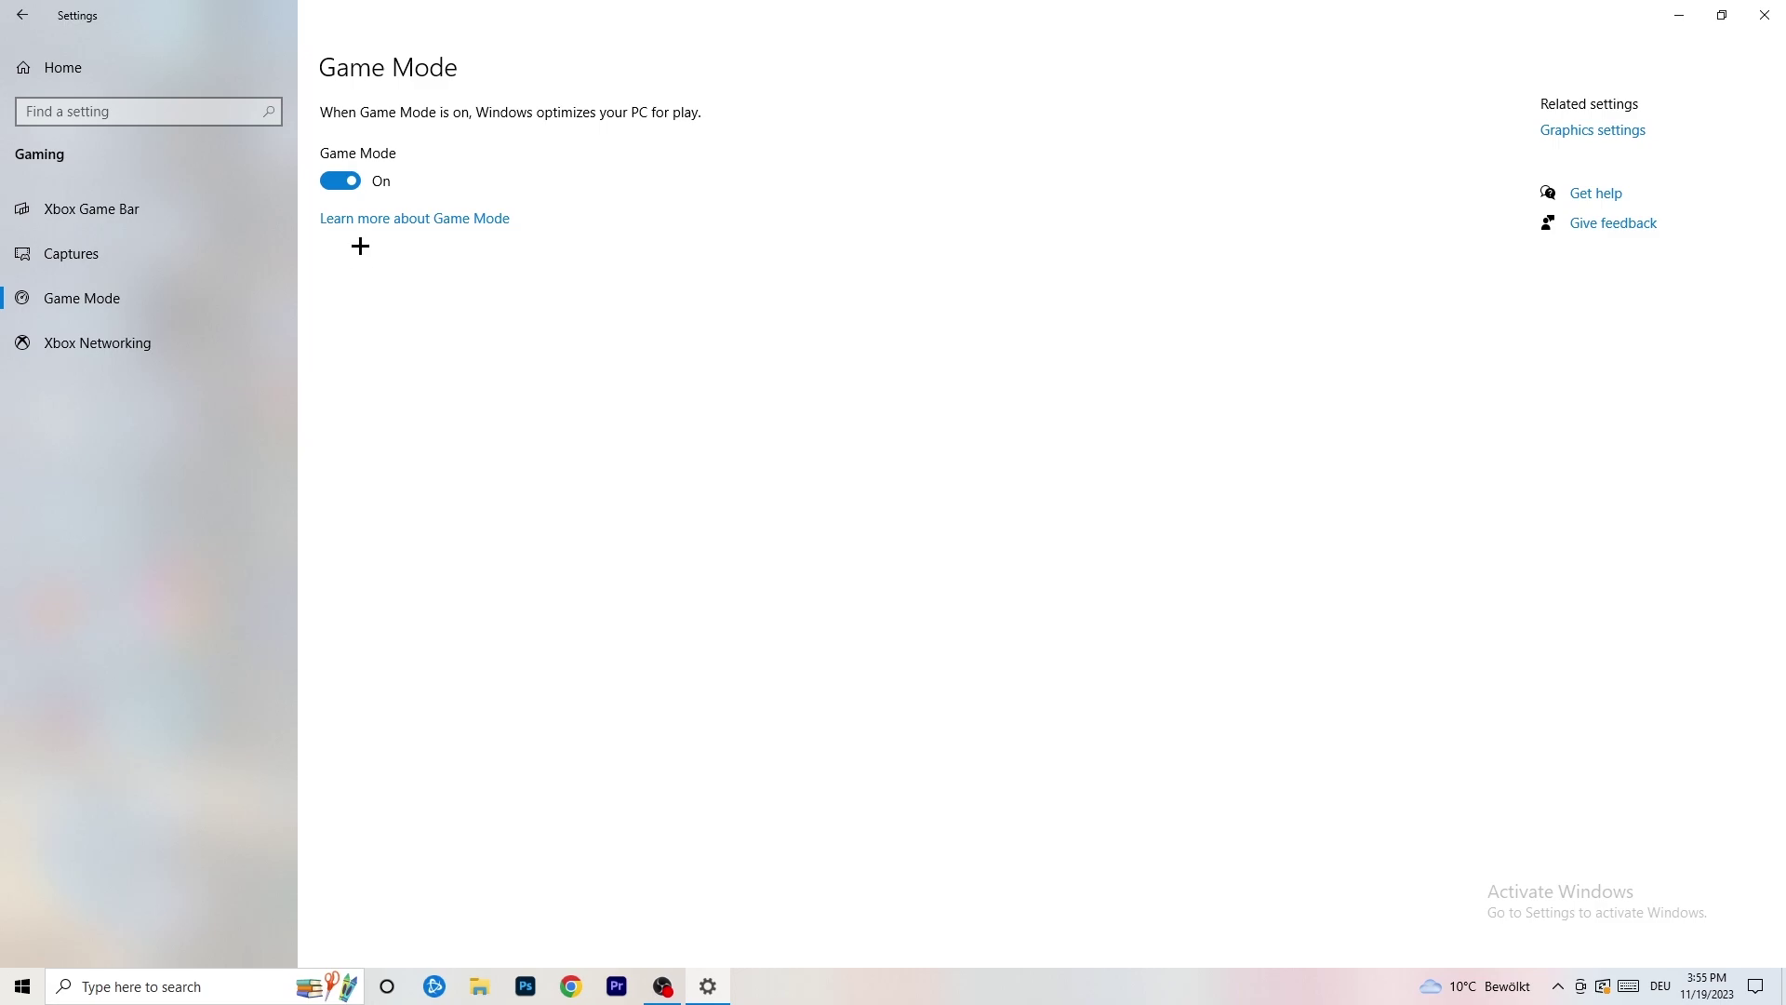
pyautogui.click(22, 15)
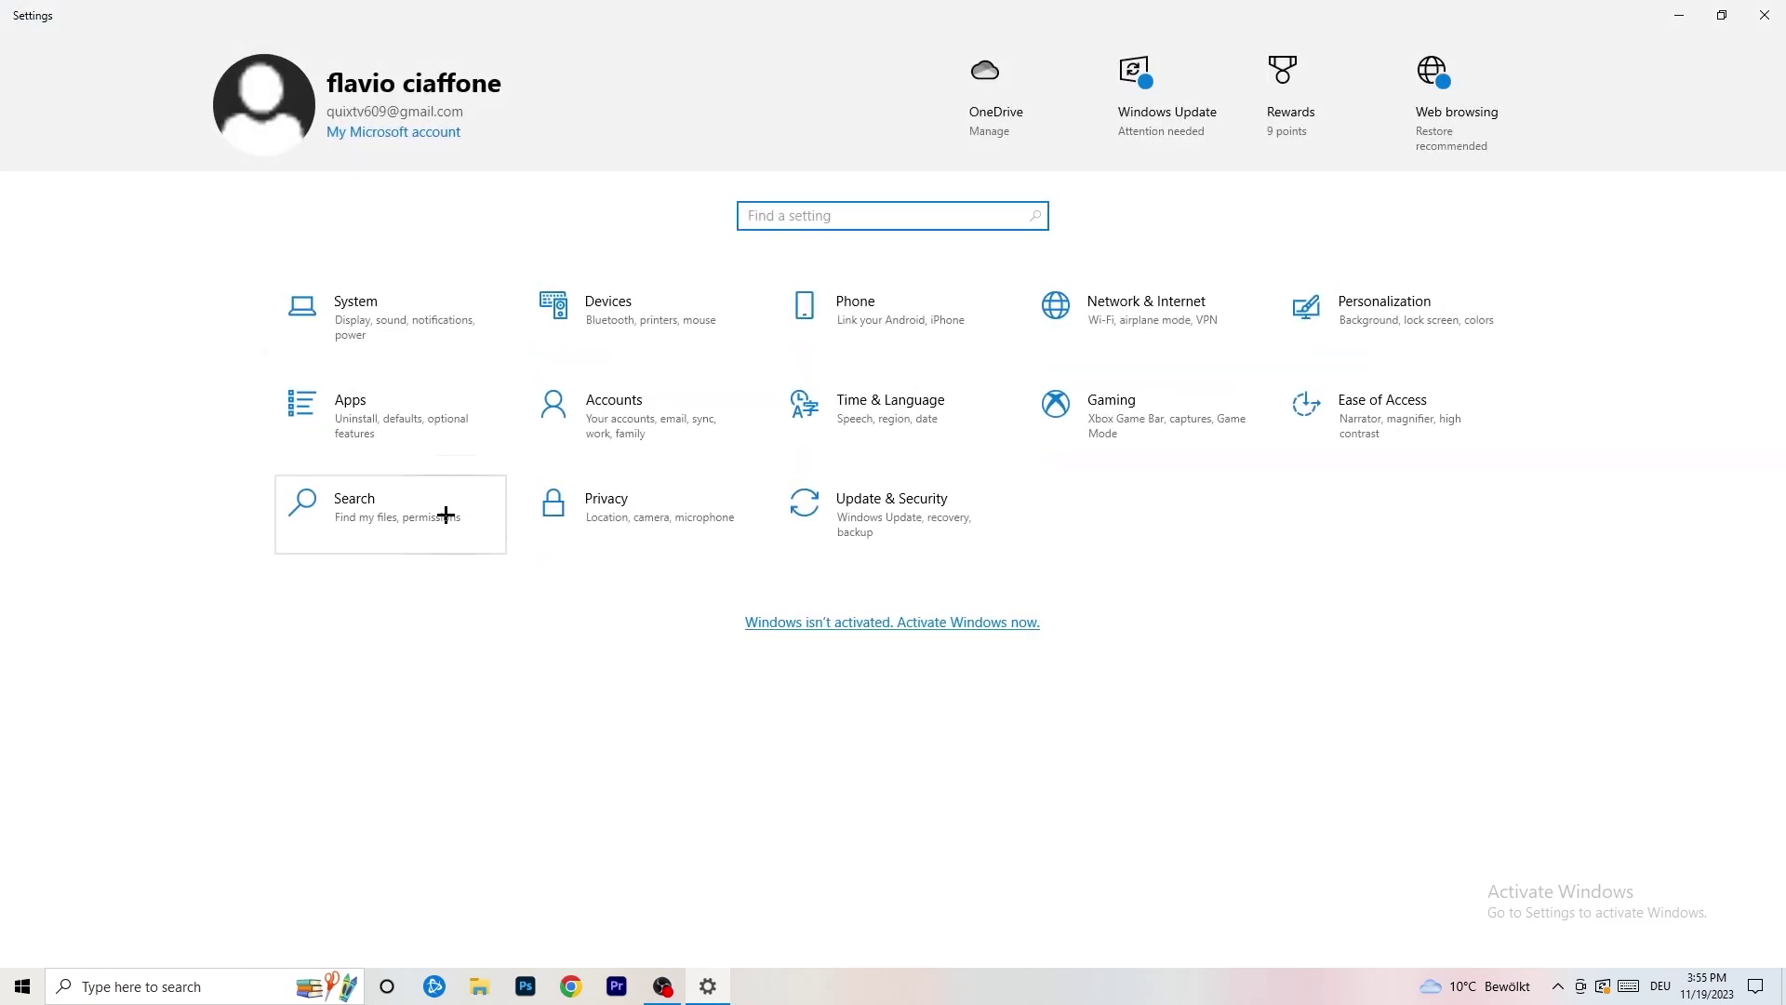
# View the Windows Update page under Update & Security, and return to the Settings home page.
pyautogui.click(944, 511)
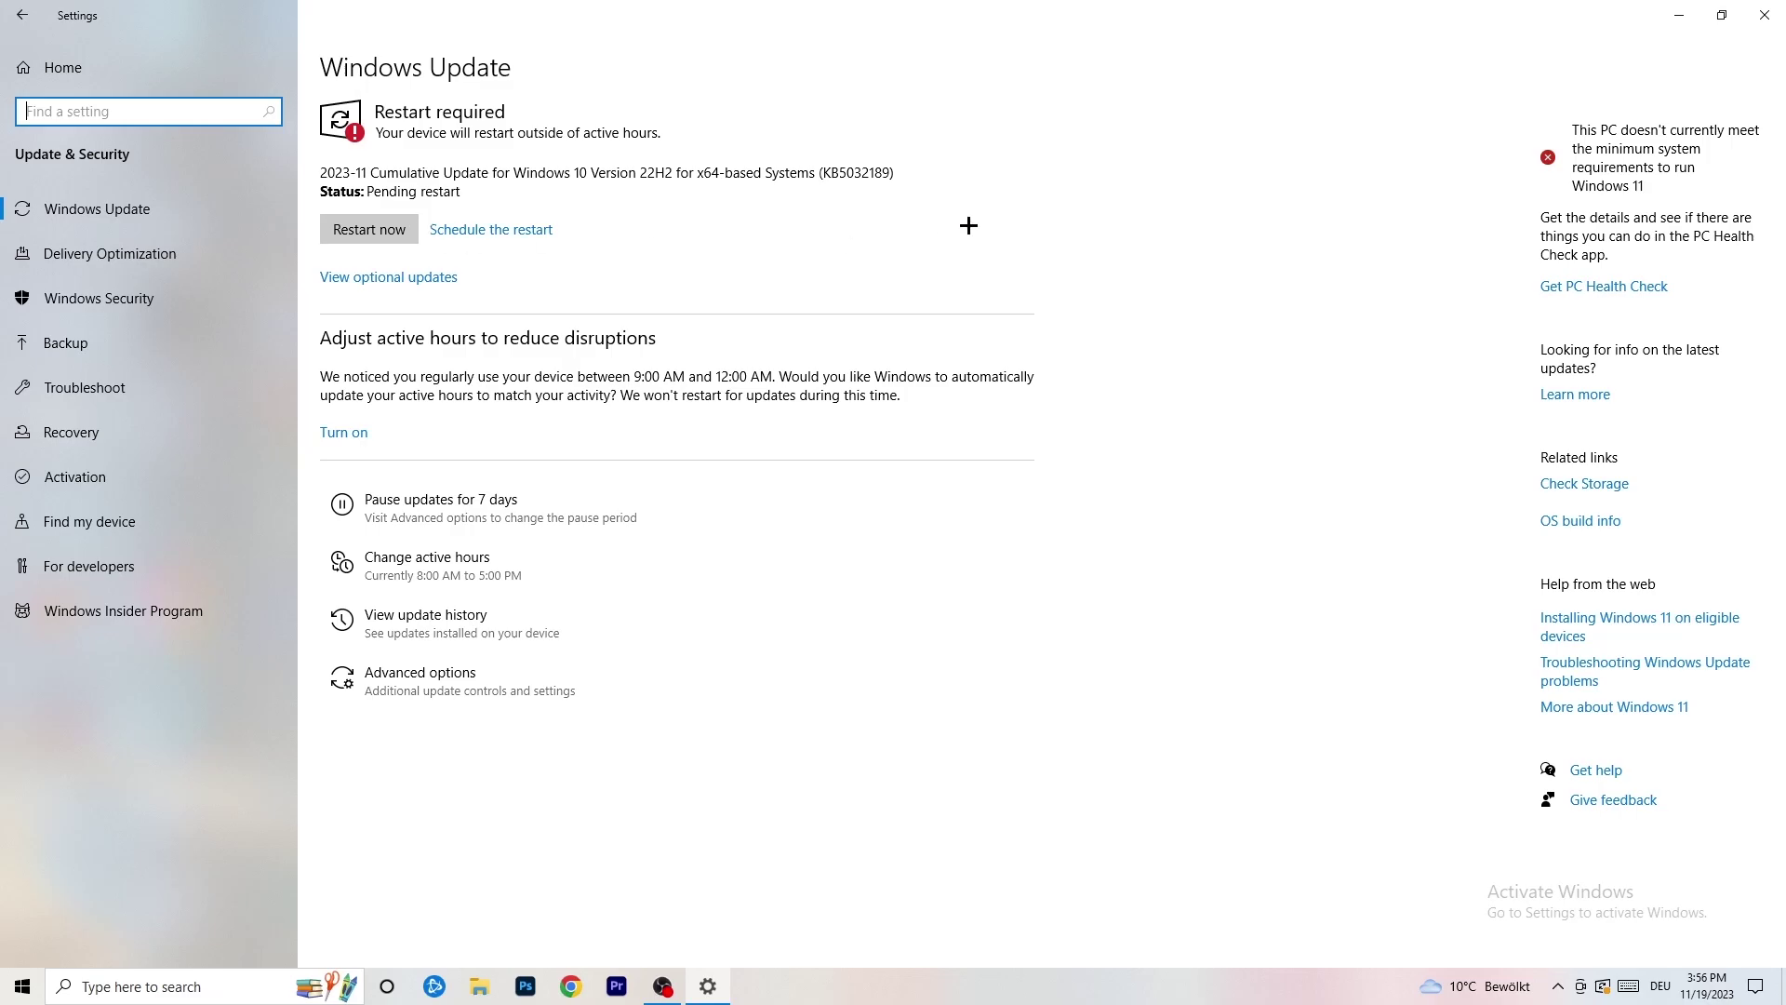
pyautogui.moveTo(1302, 5); pyautogui.dragTo(317, 688)
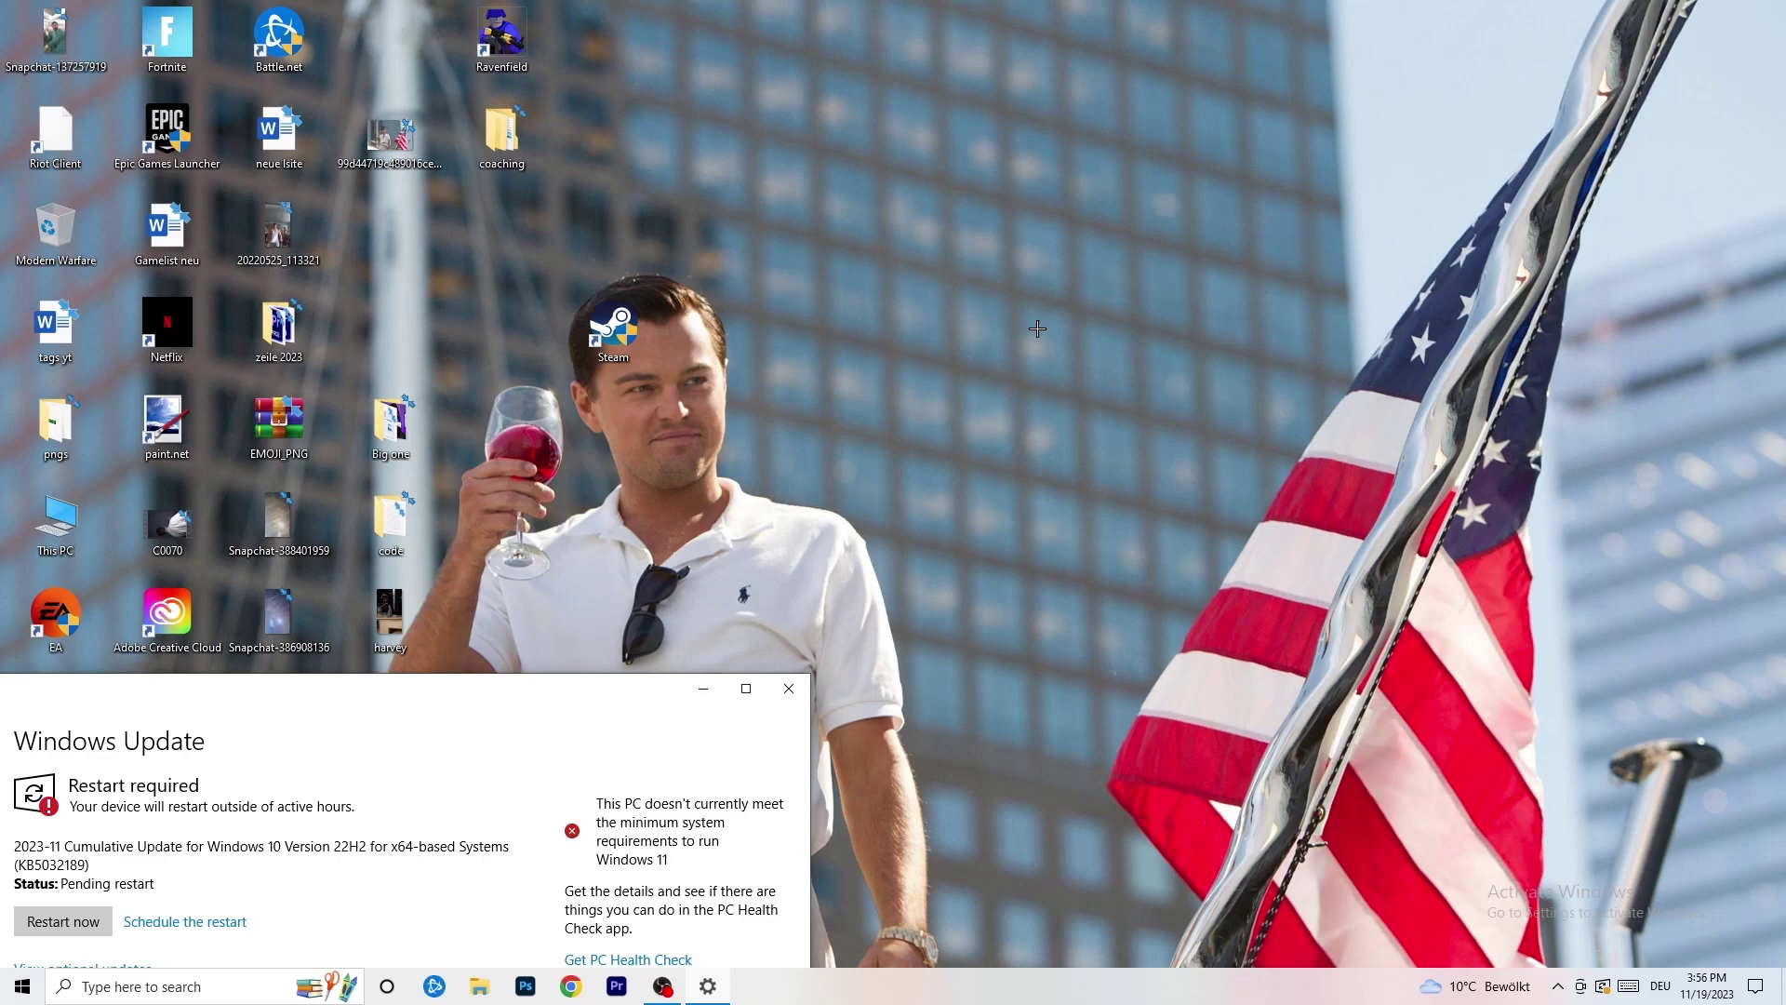
pyautogui.click(745, 688)
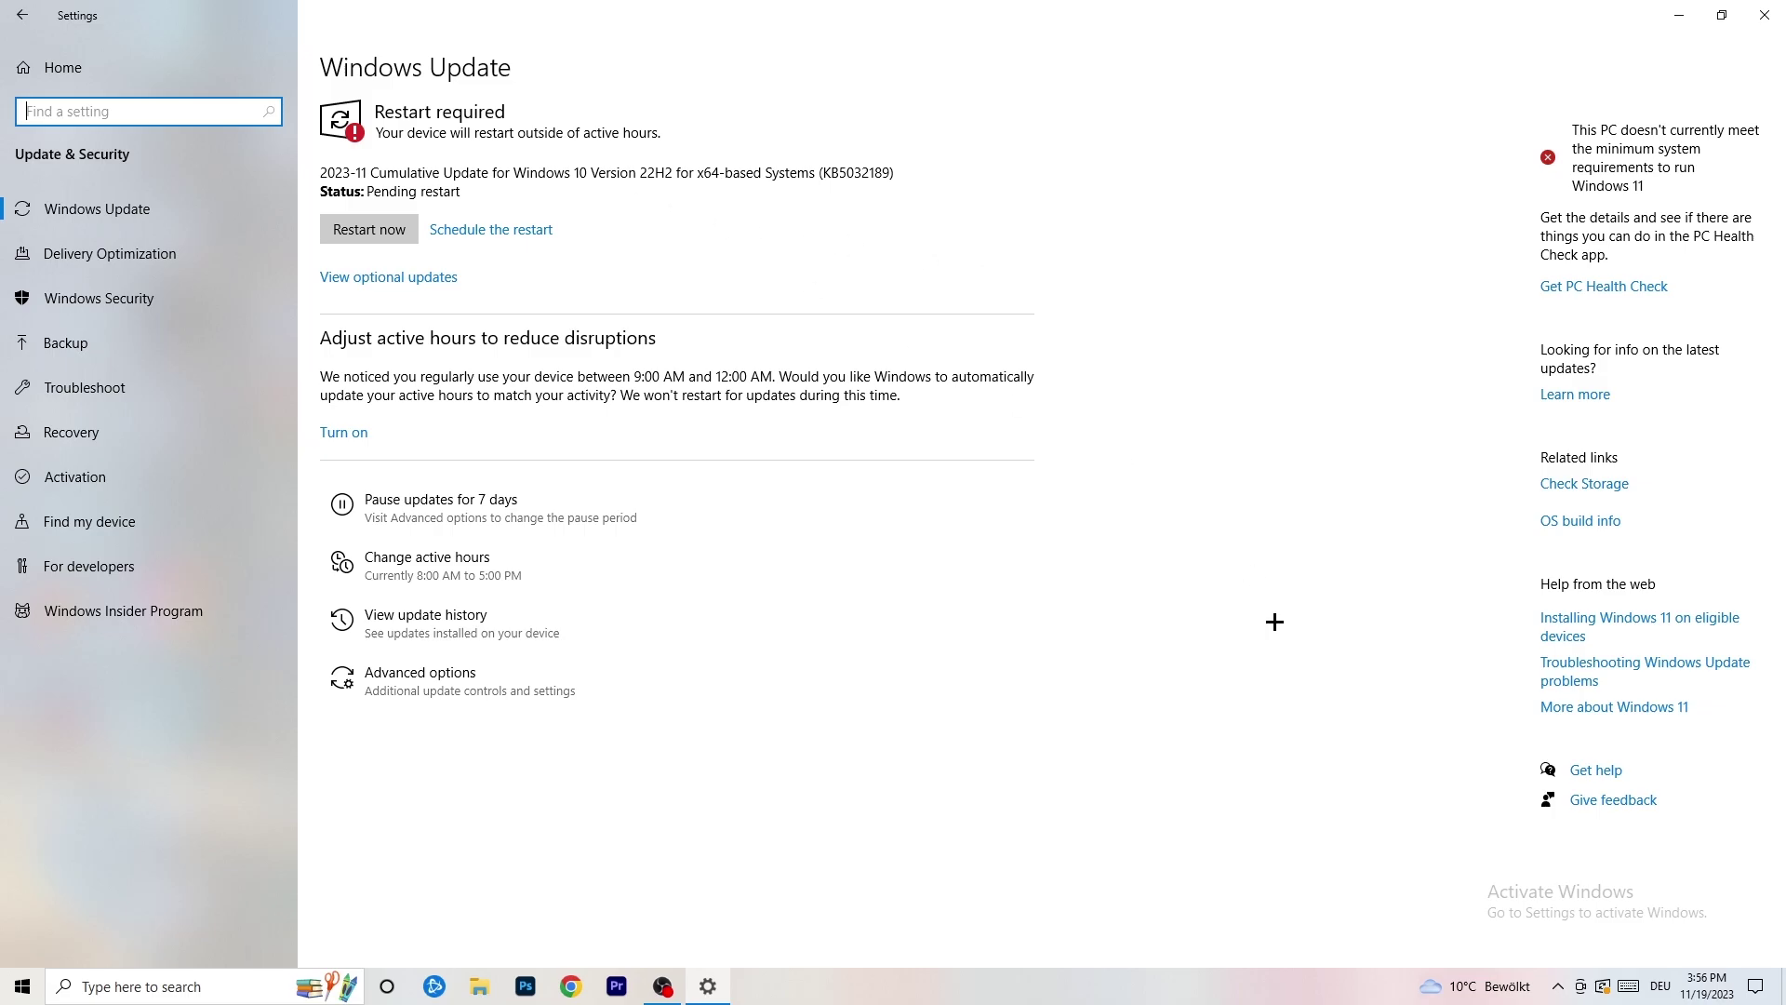
pyautogui.click(23, 15)
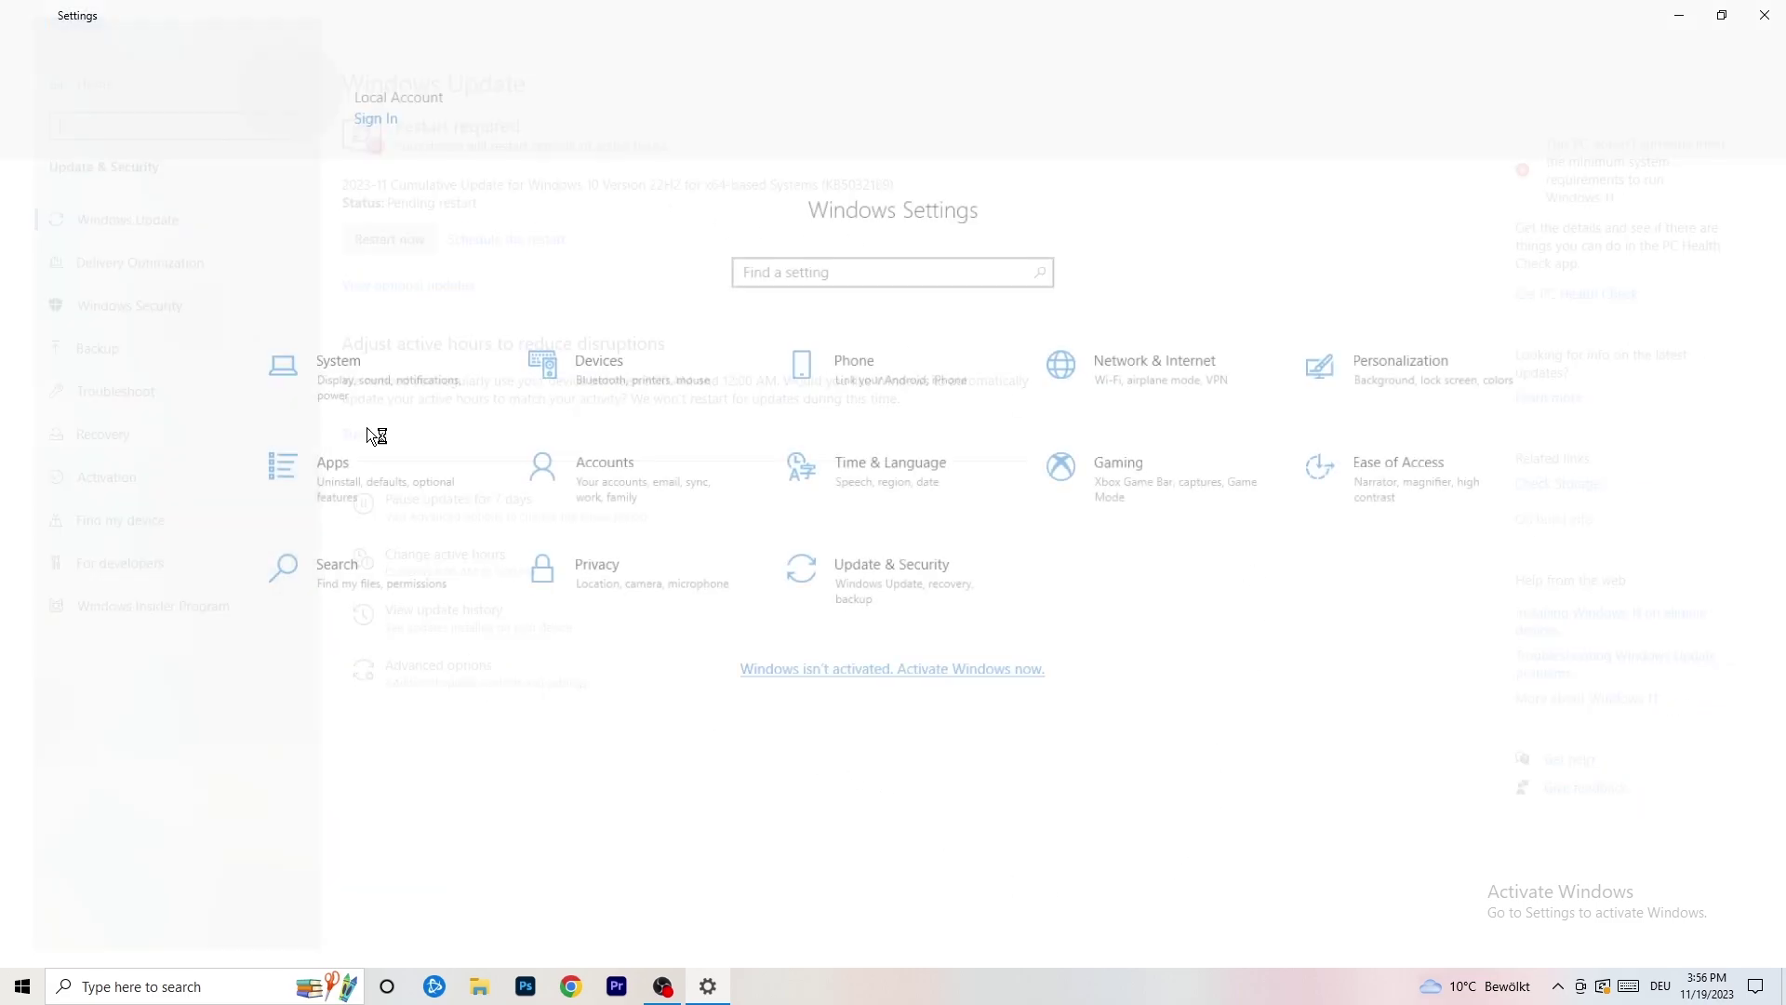
# Open the System display settings for display 1 and check the scale and display resolution options without changing them.
pyautogui.click(394, 338)
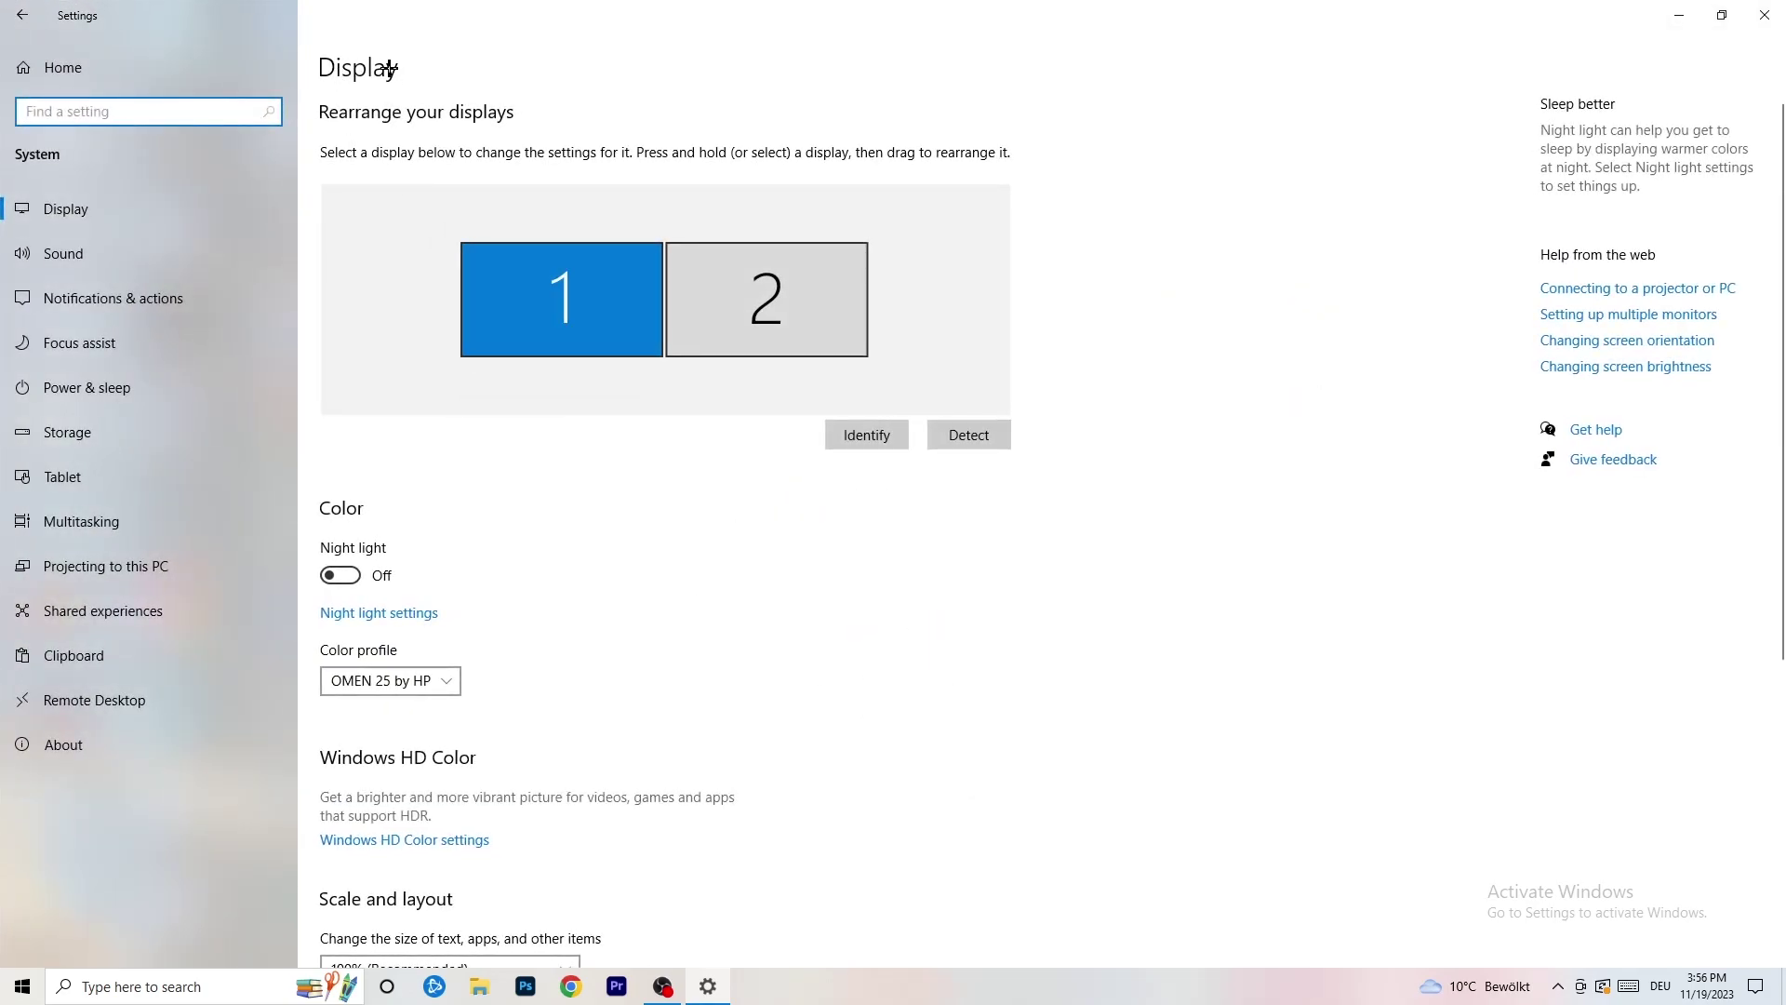
pyautogui.click(521, 349)
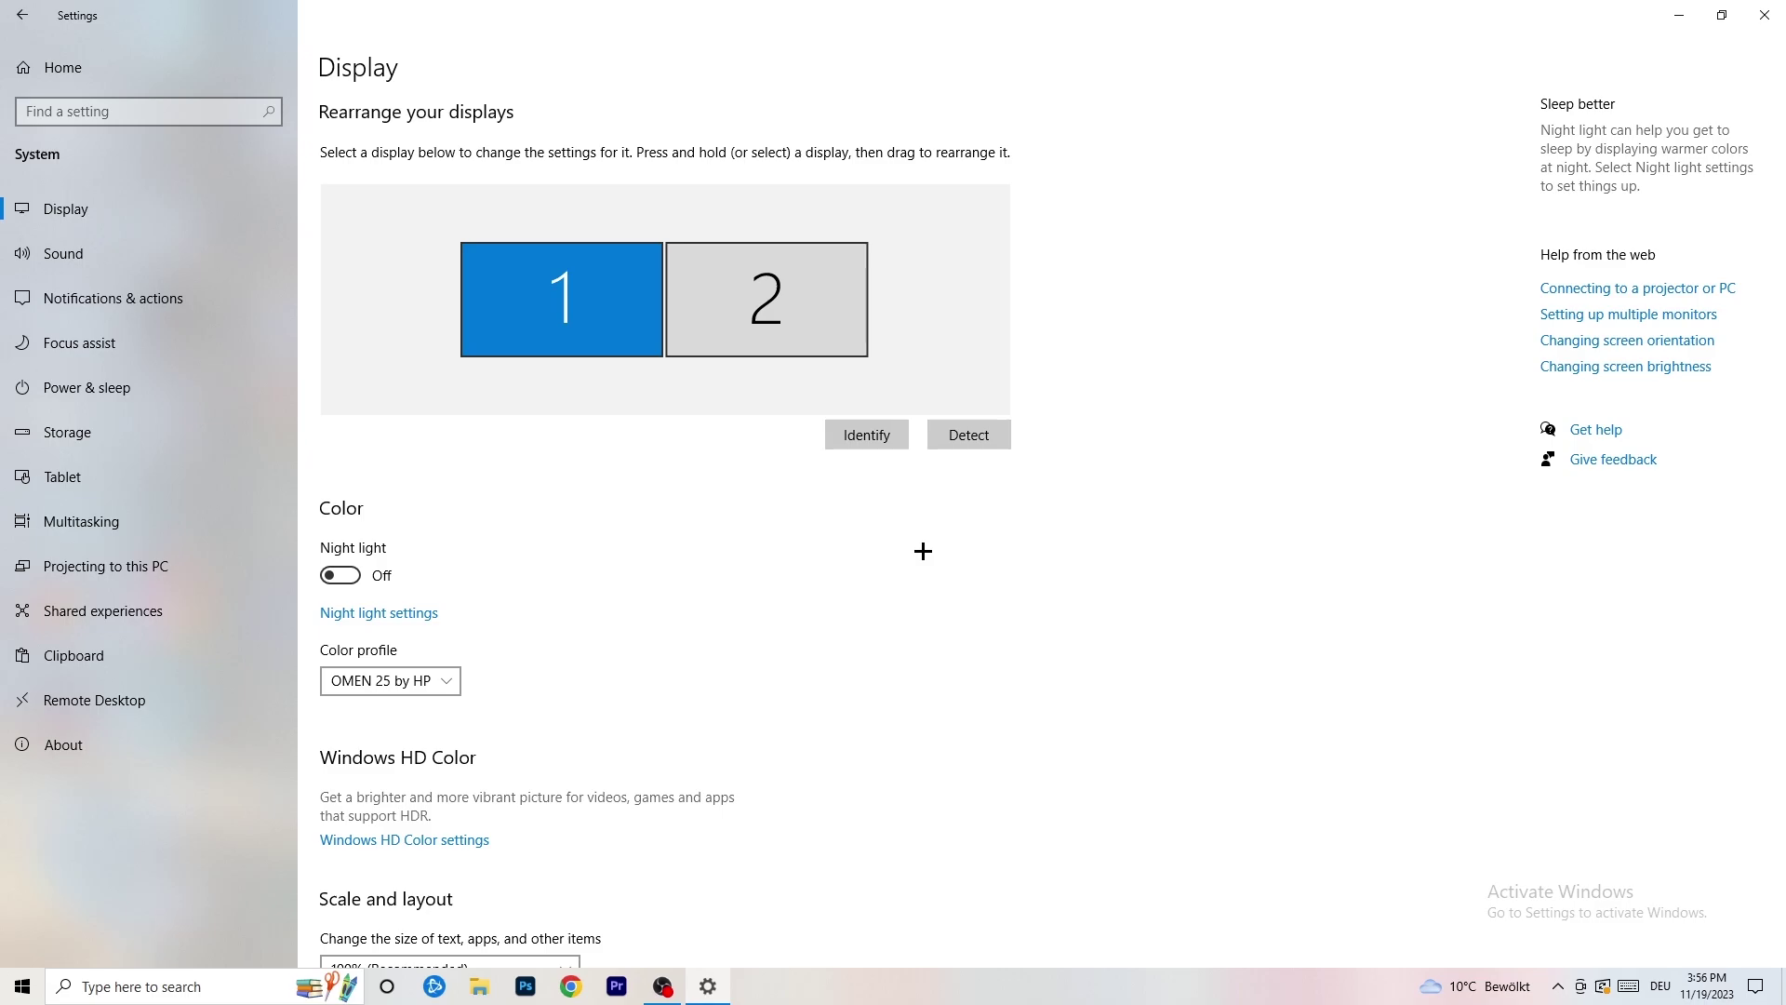
pyautogui.scroll(-4, 698, 460)
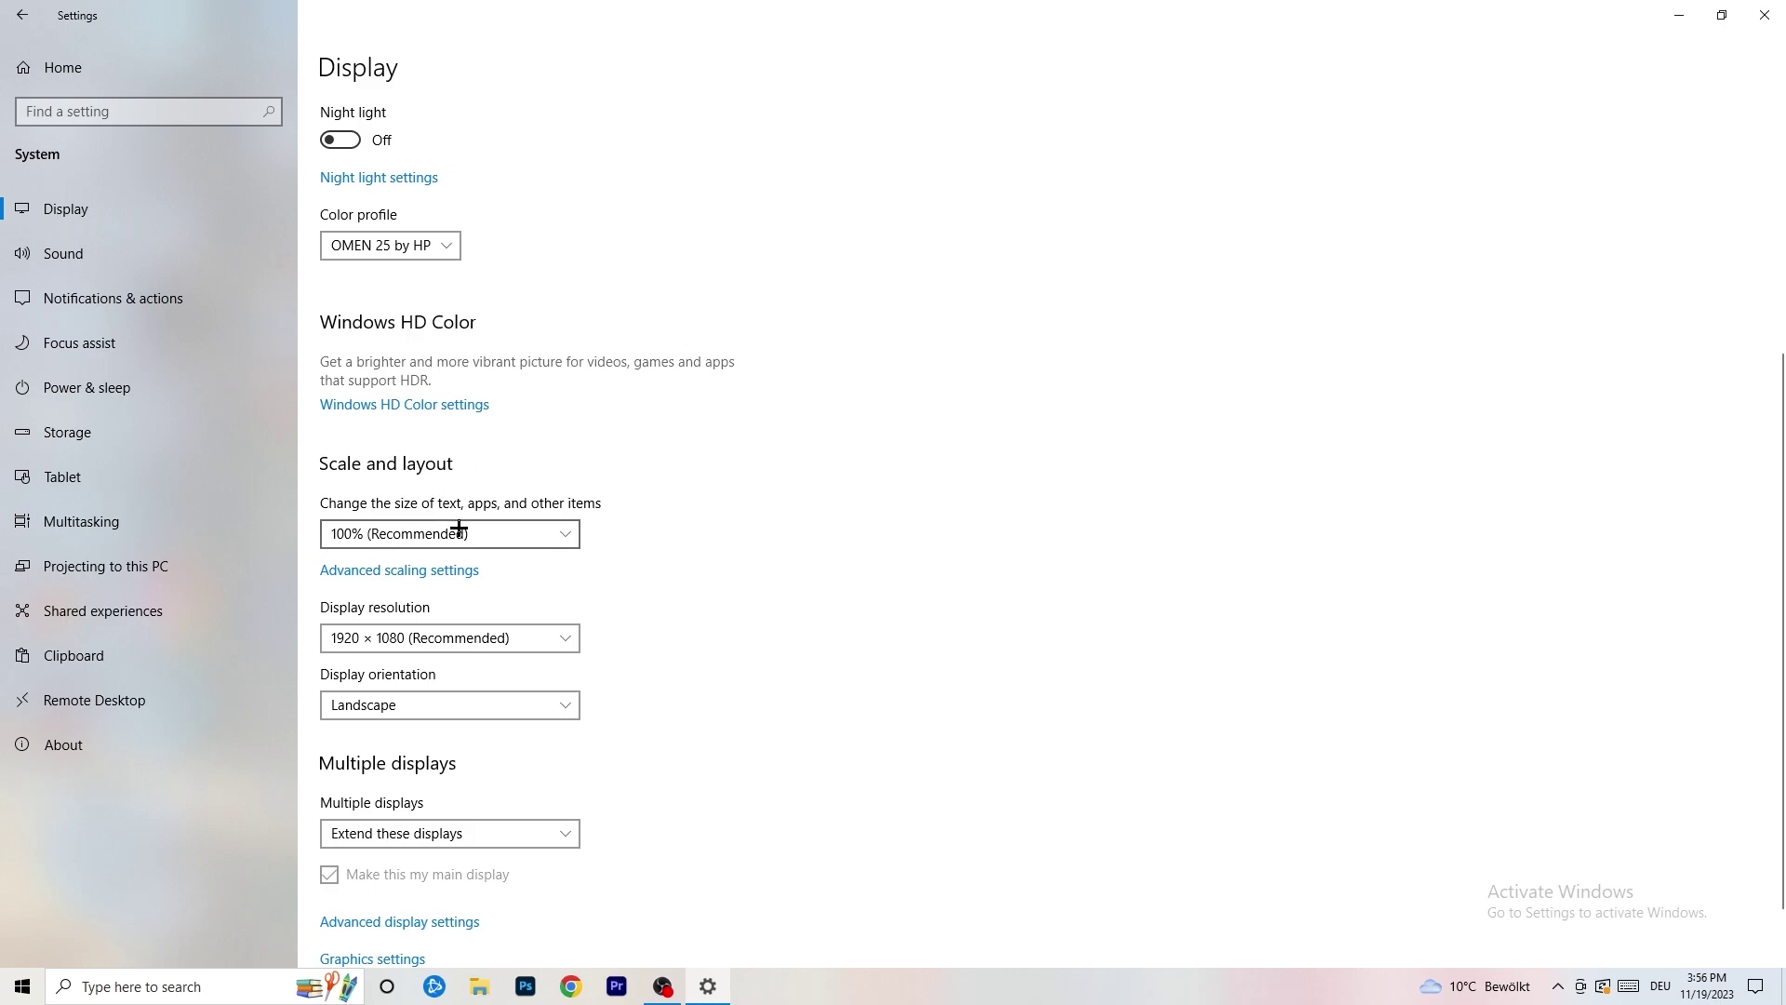
pyautogui.click(572, 526)
pyautogui.click(868, 458)
pyautogui.scroll(-1, 426, 503)
pyautogui.click(526, 563)
pyautogui.click(871, 497)
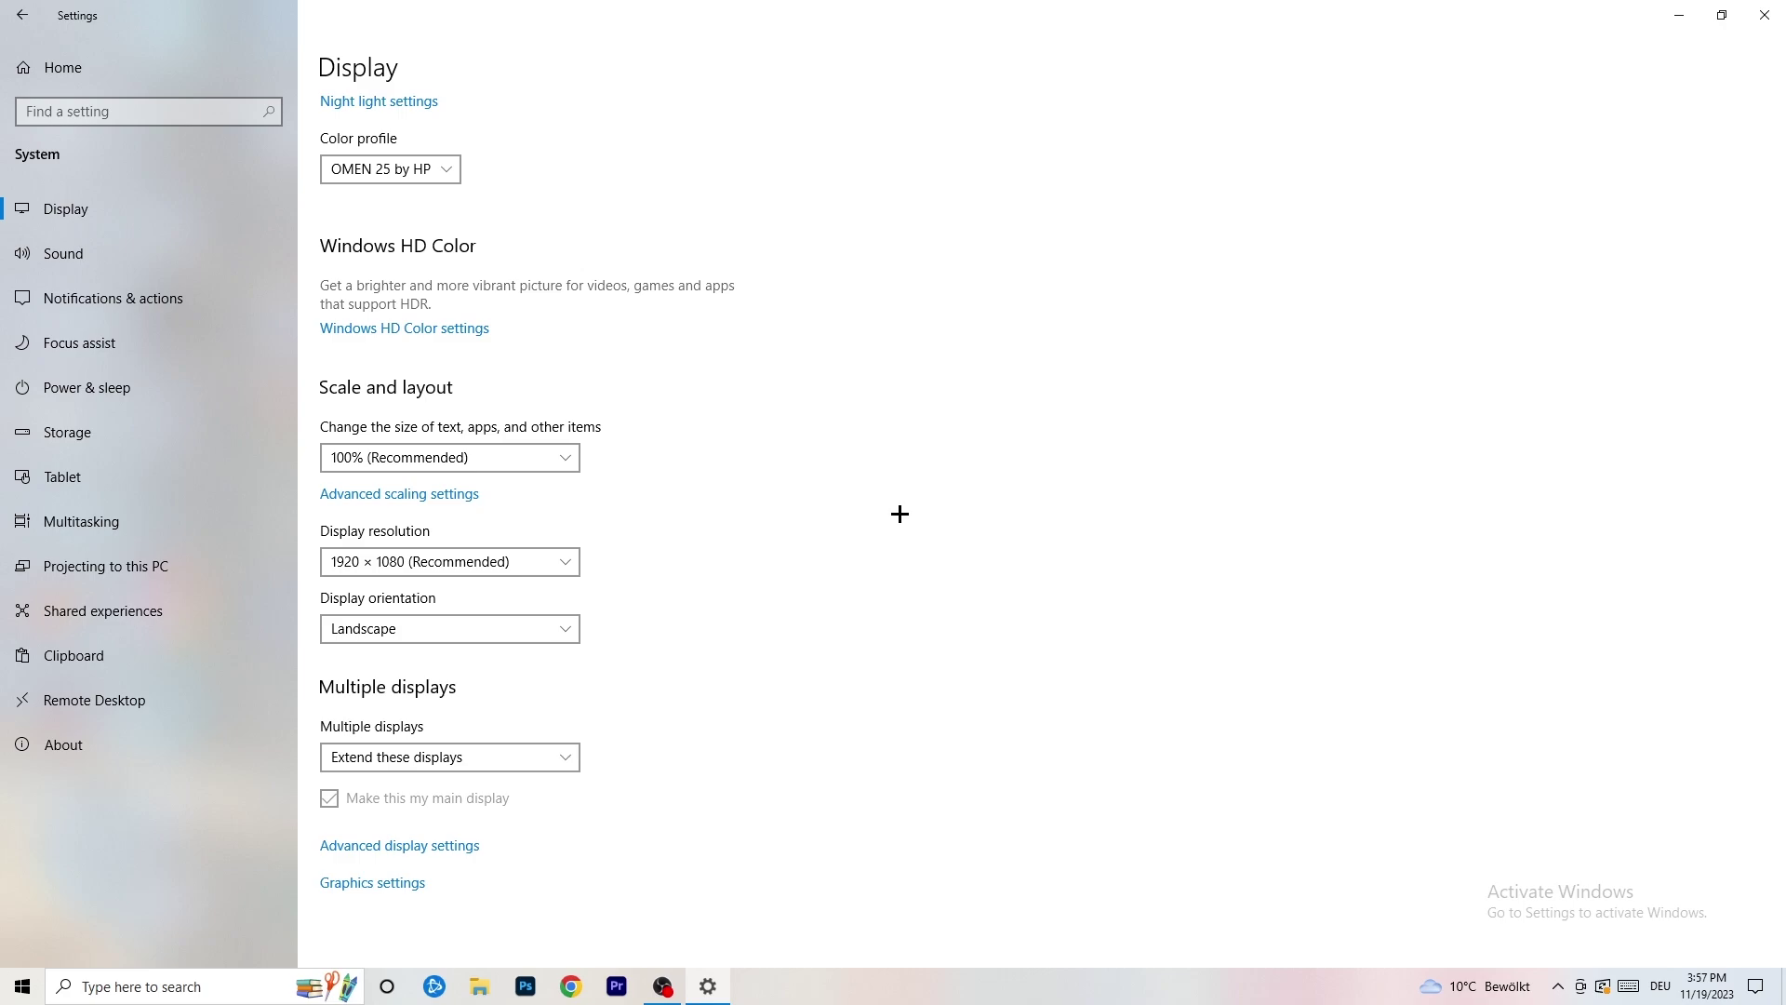
# Review the available power plans, including the additional ones, through the additional power settings, and close Power Options.
pyautogui.click(119, 389)
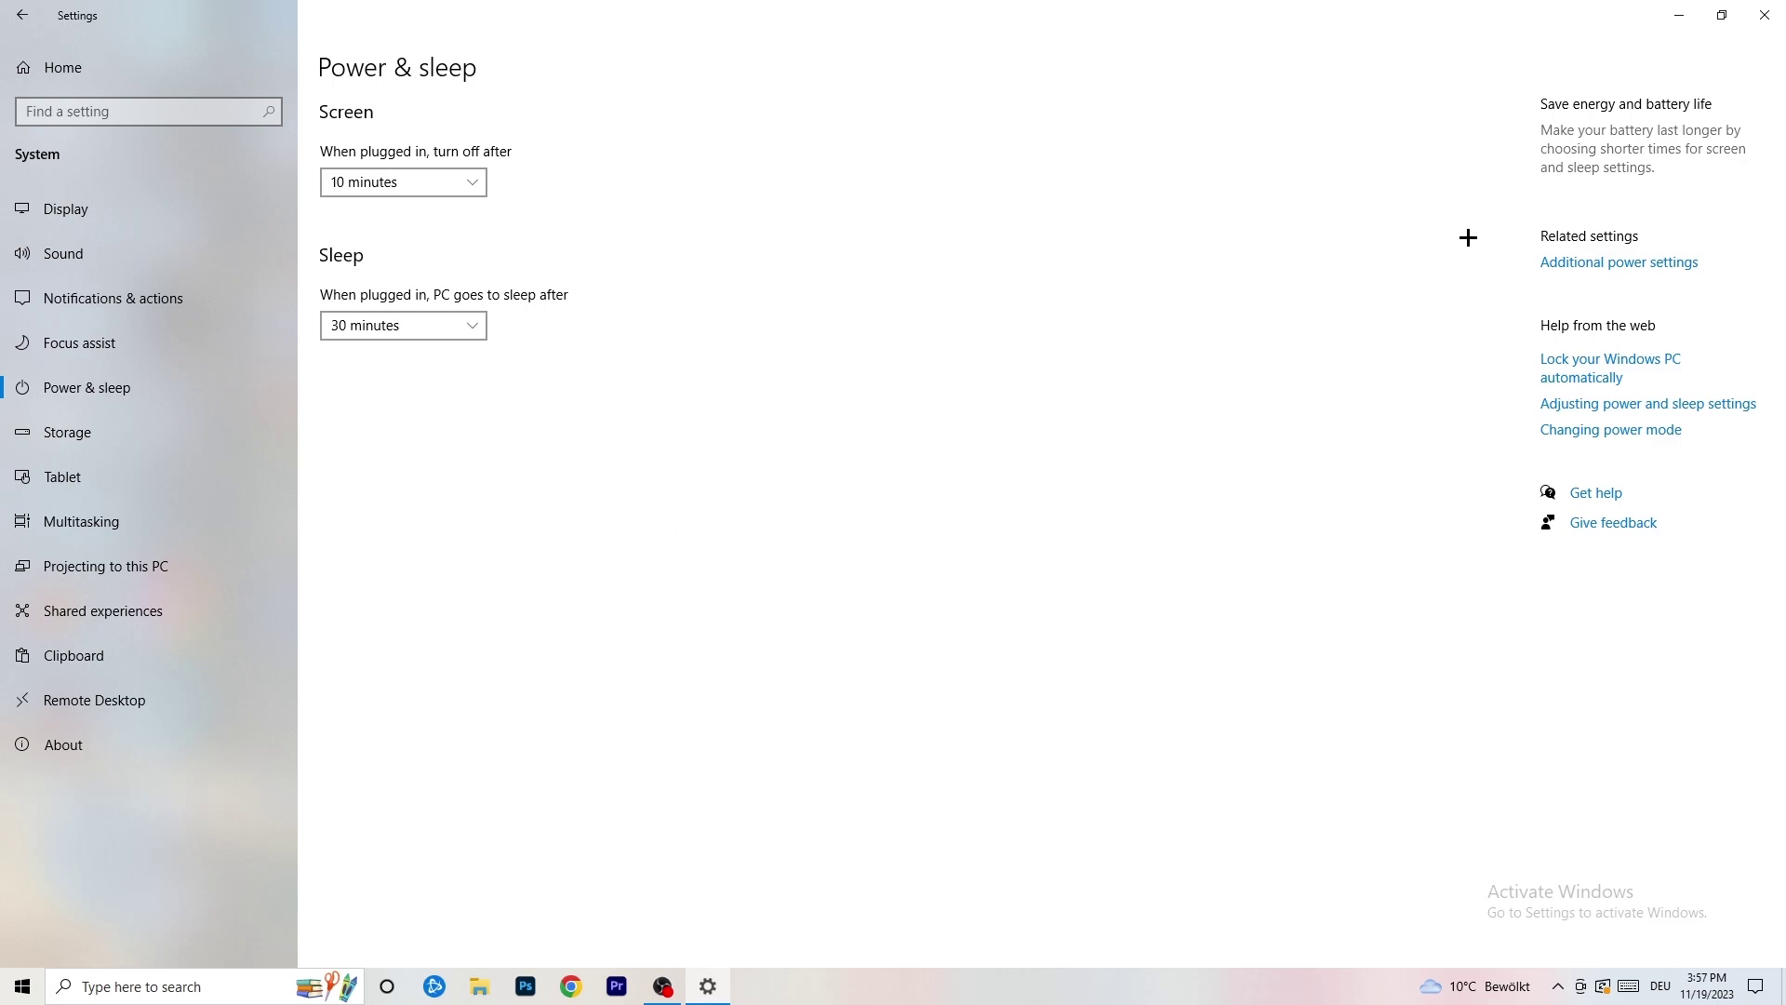
pyautogui.click(1599, 264)
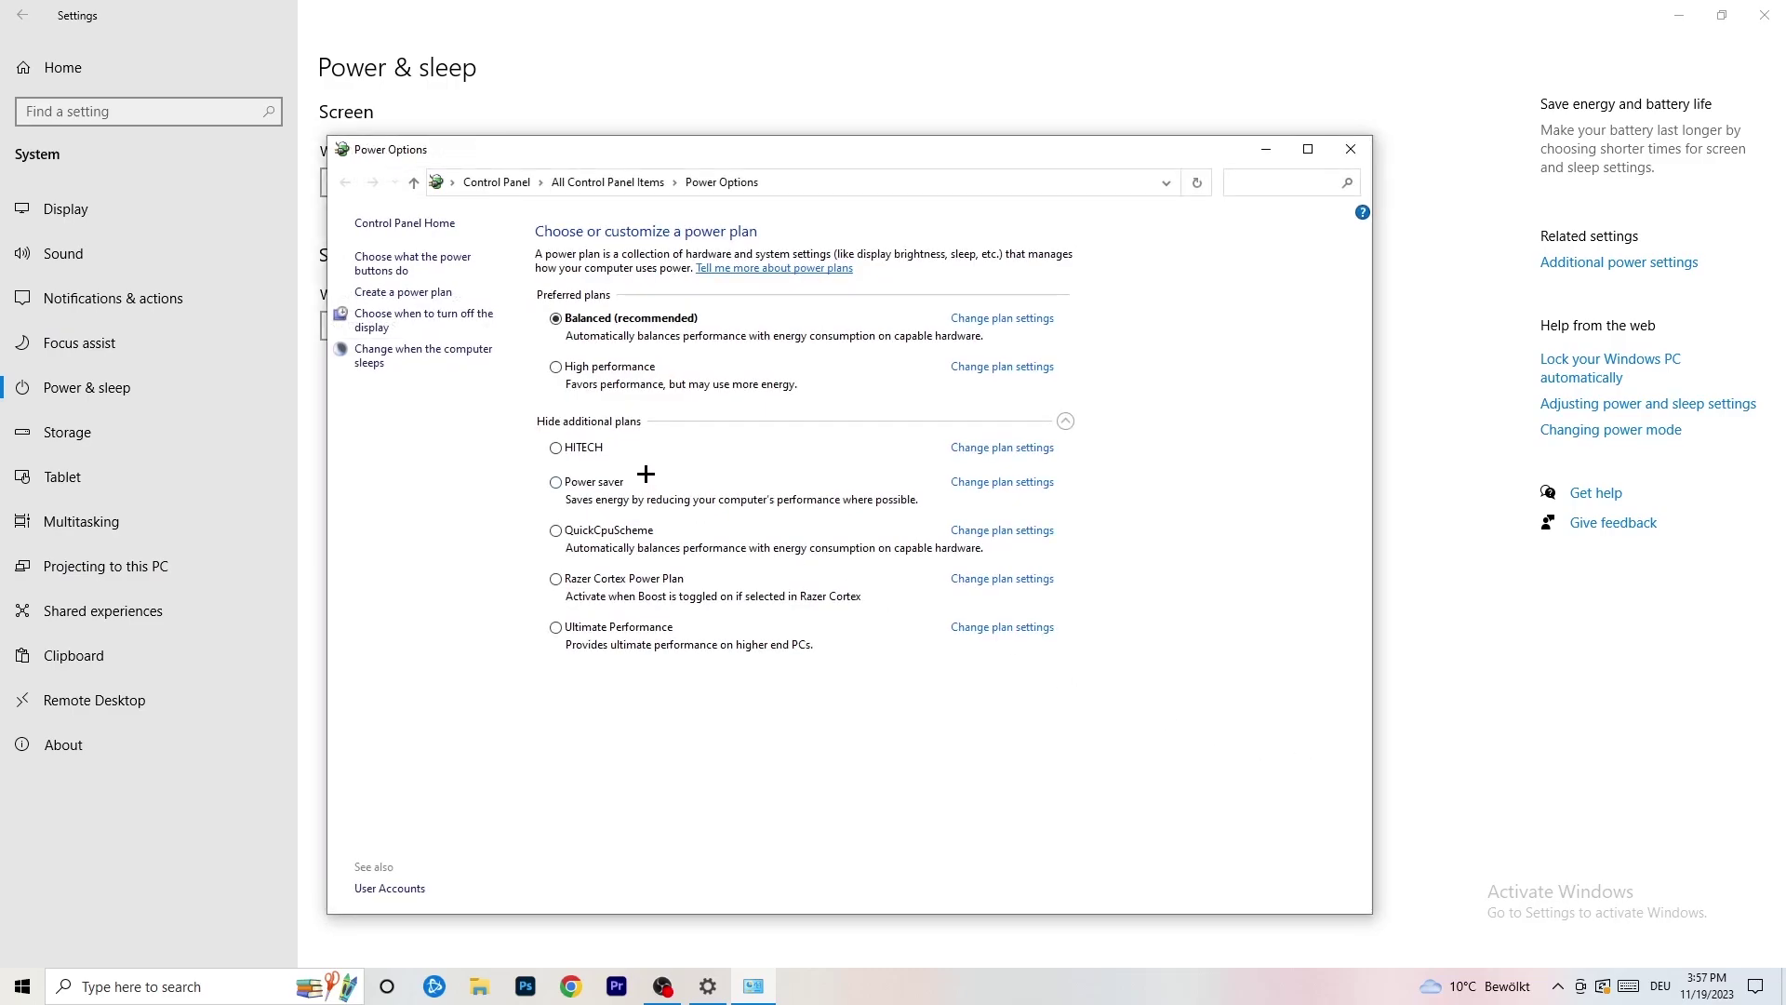
pyautogui.click(1066, 422)
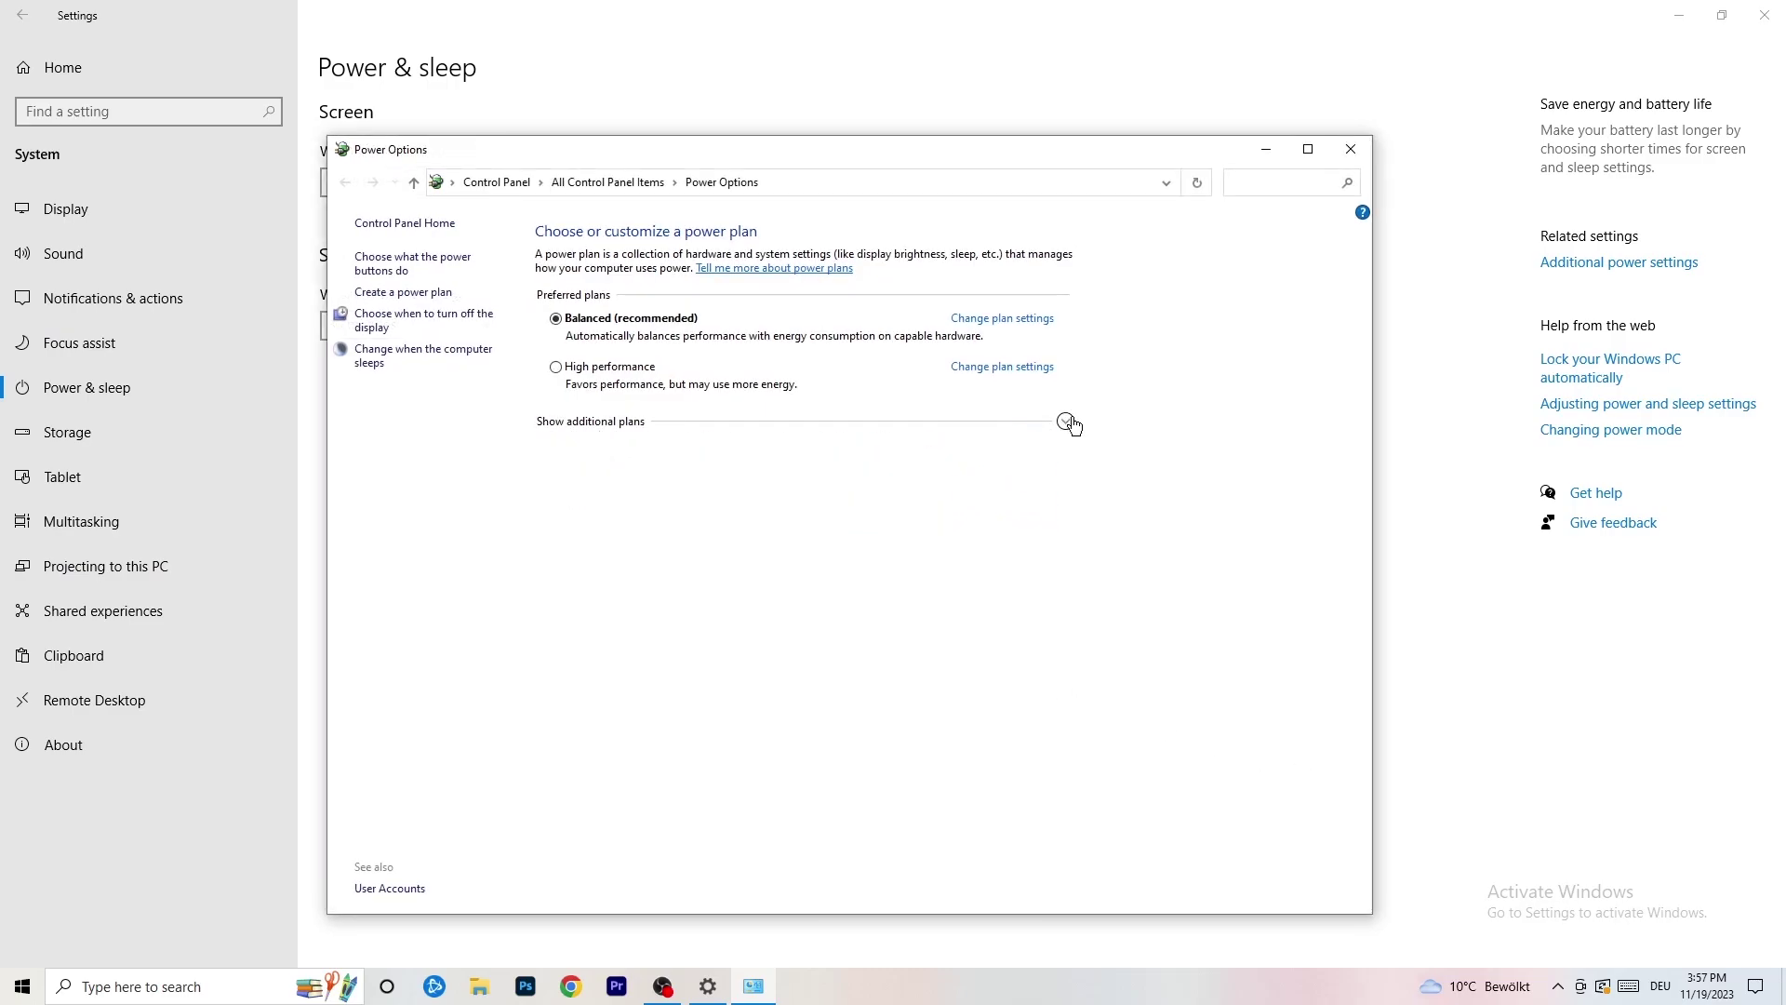
pyautogui.click(1066, 422)
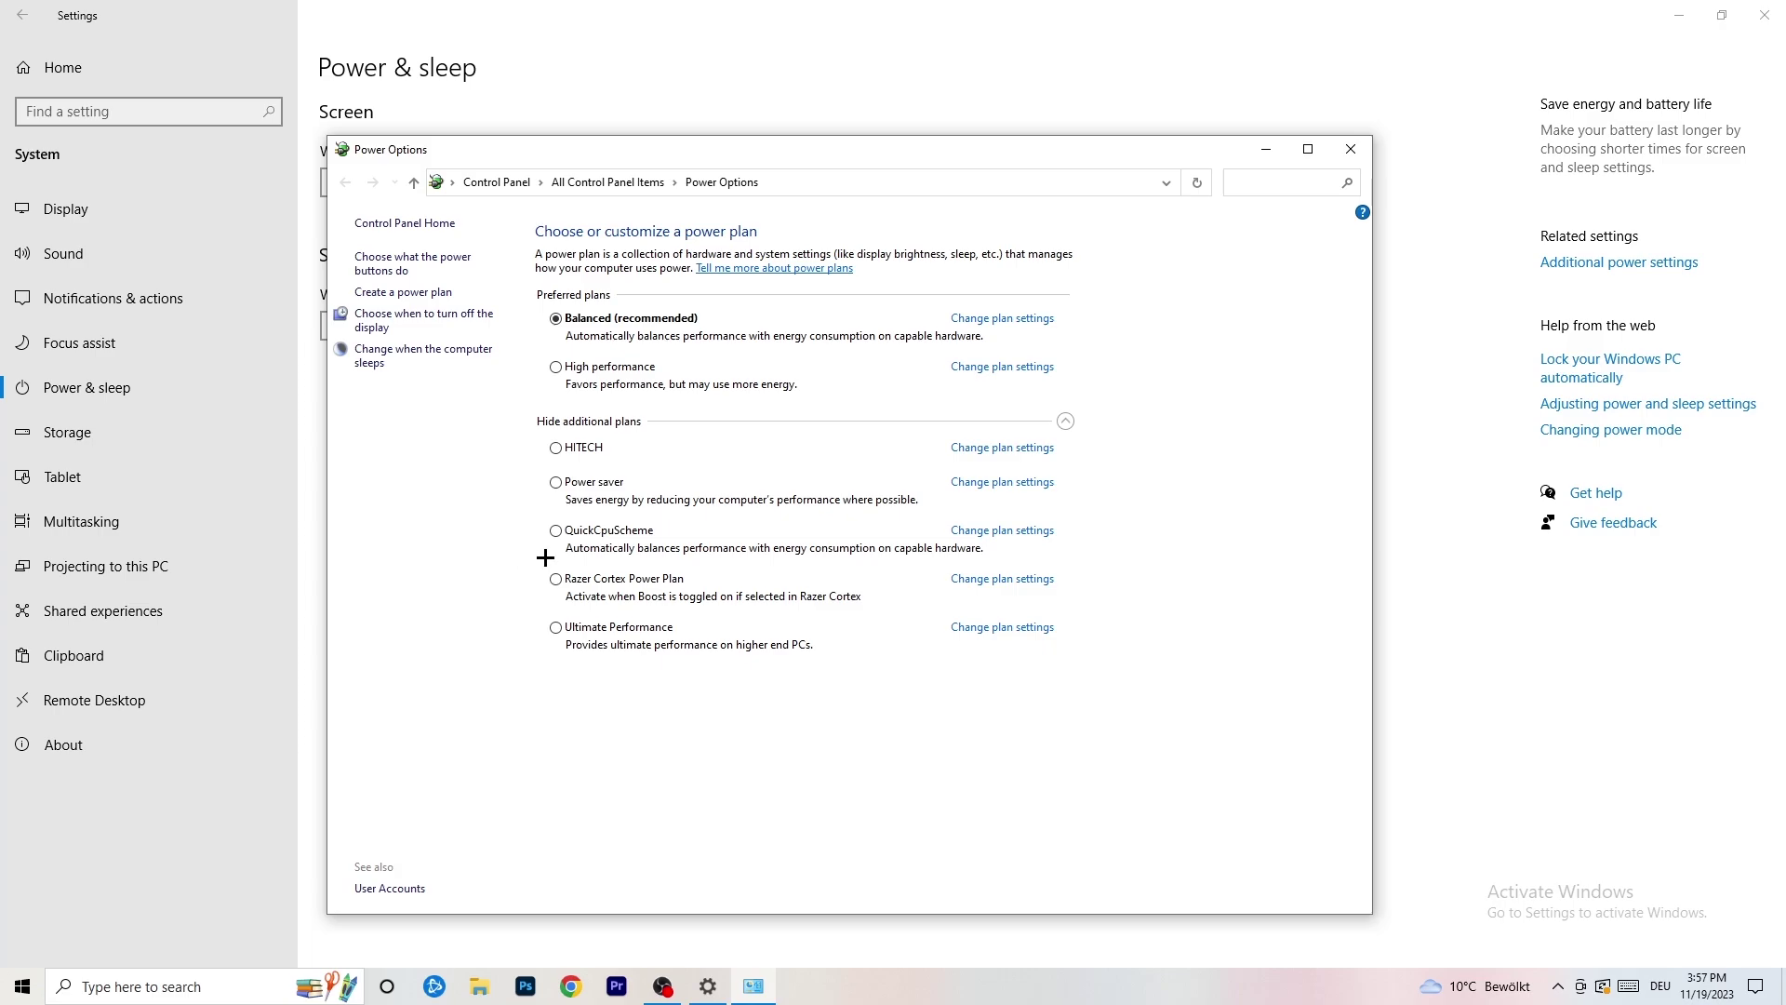
pyautogui.click(1334, 153)
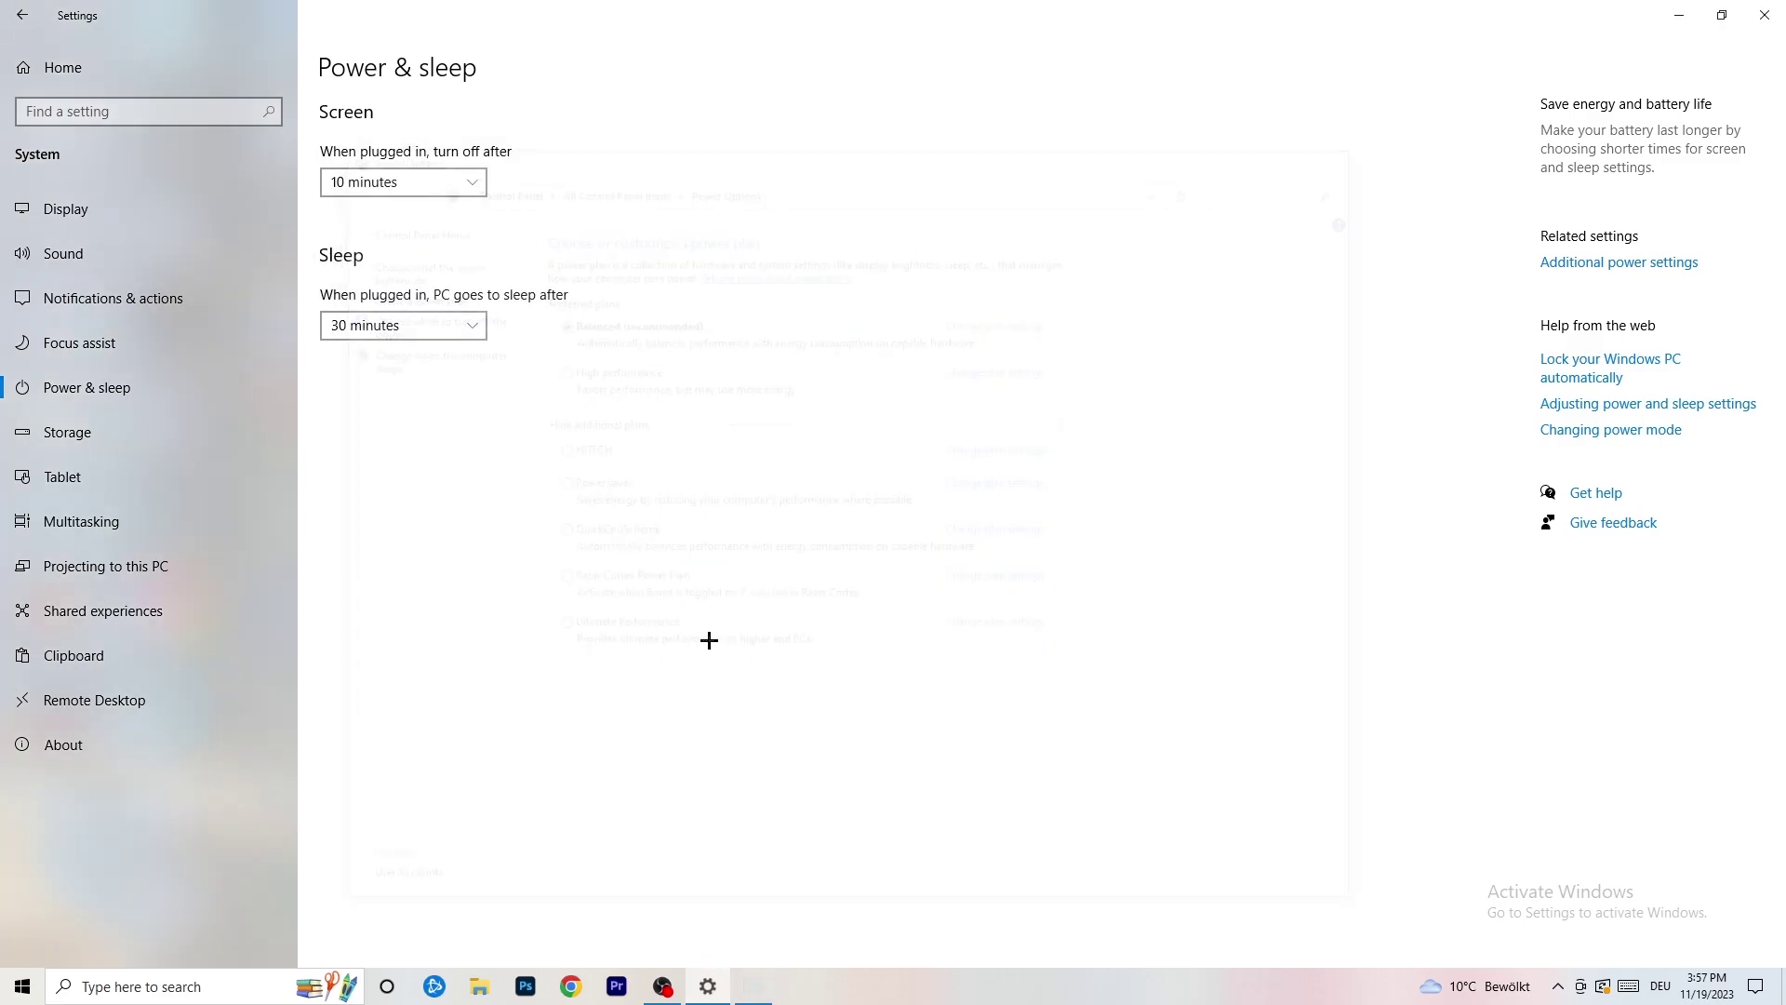
# Review the Storage Sense configuration in the storage settings and close Settings.
pyautogui.click(108, 434)
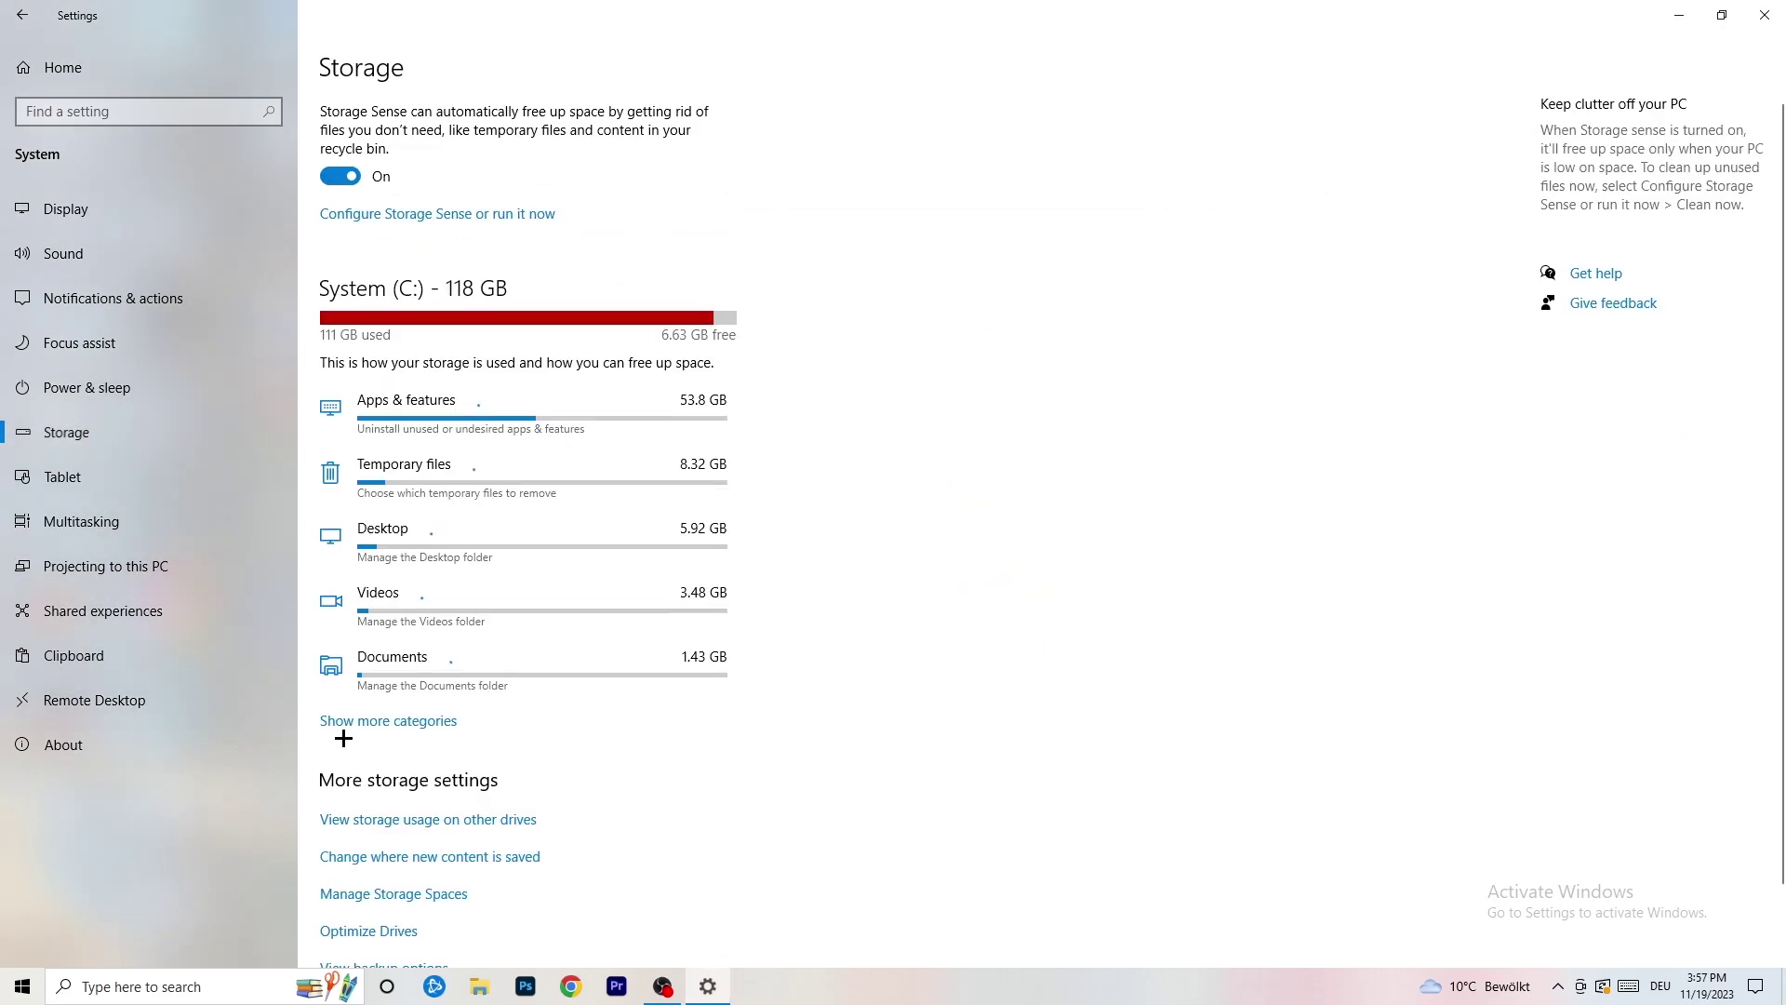
pyautogui.click(399, 221)
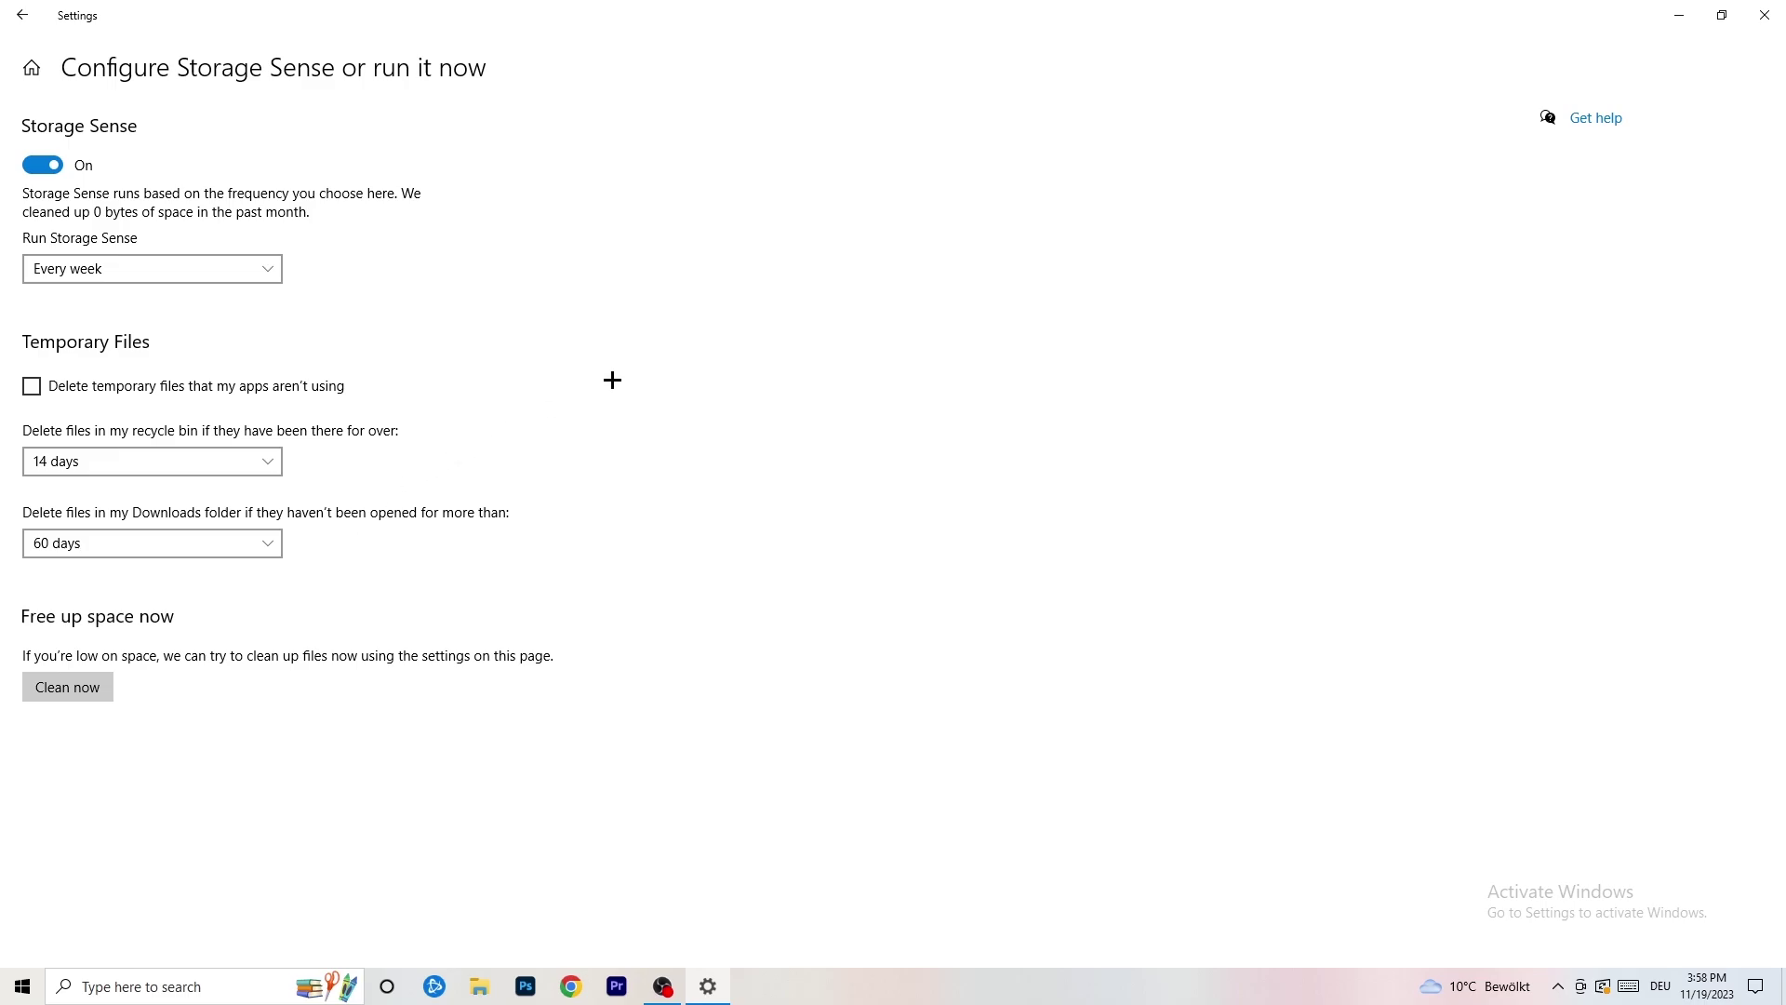
pyautogui.click(1762, 11)
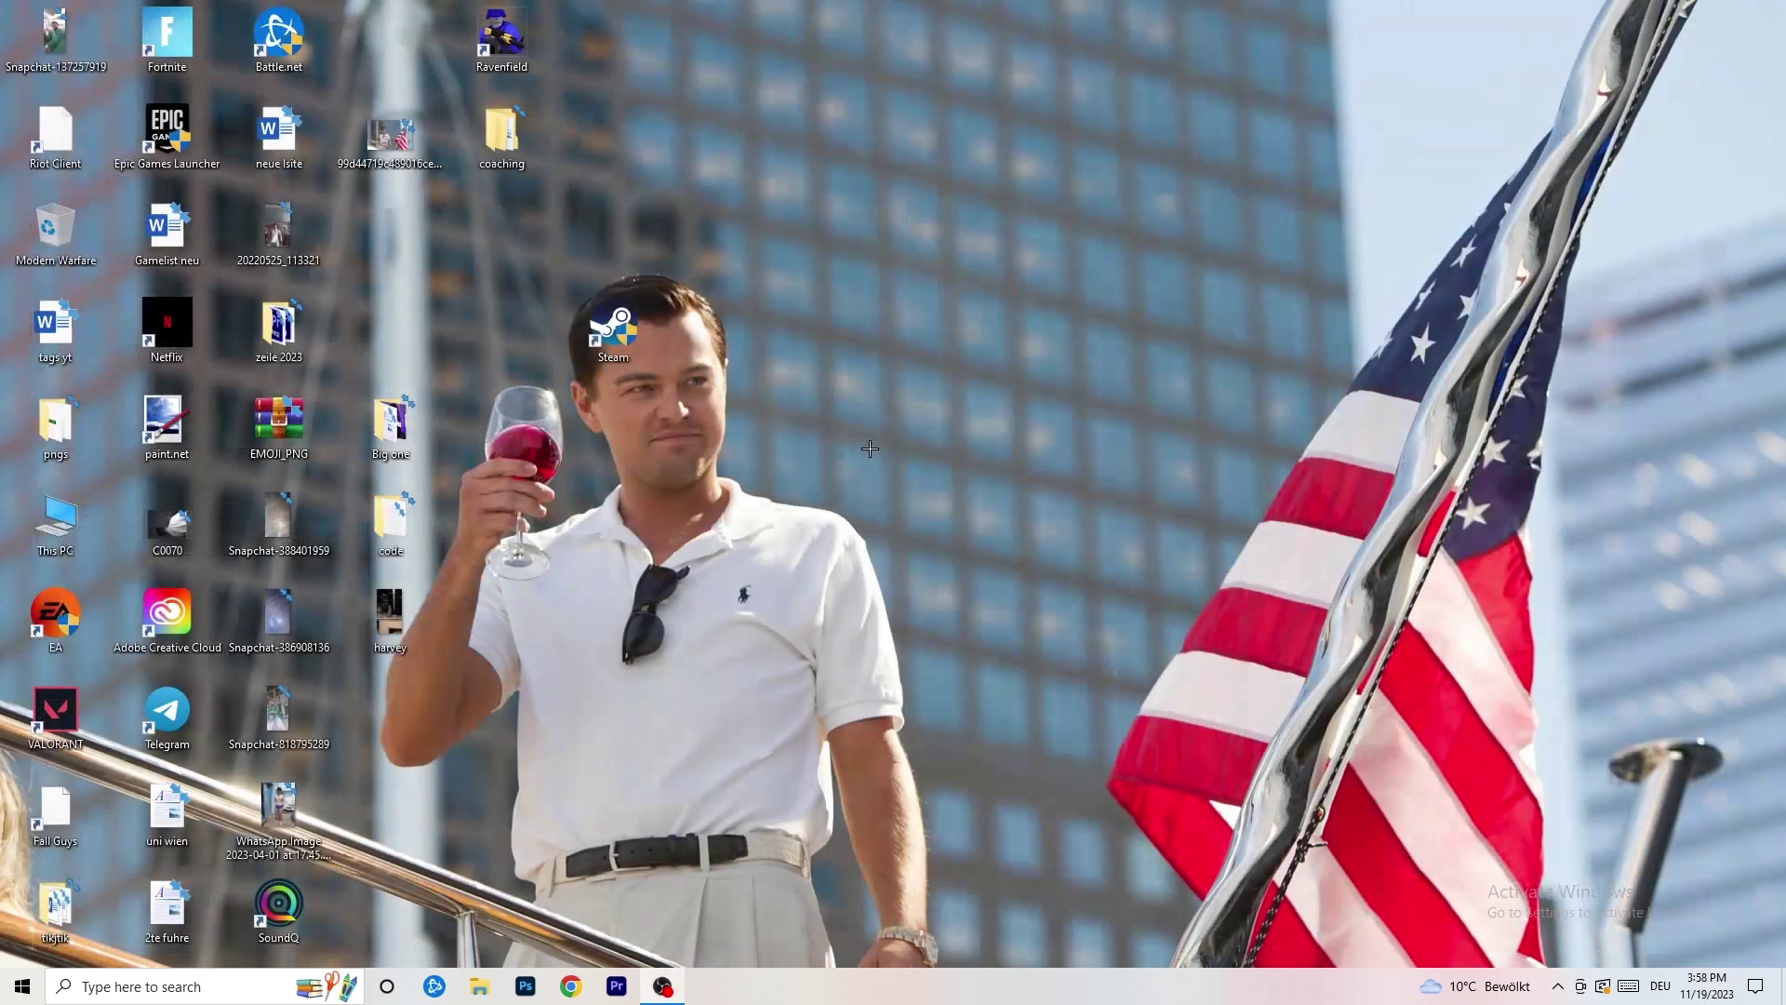